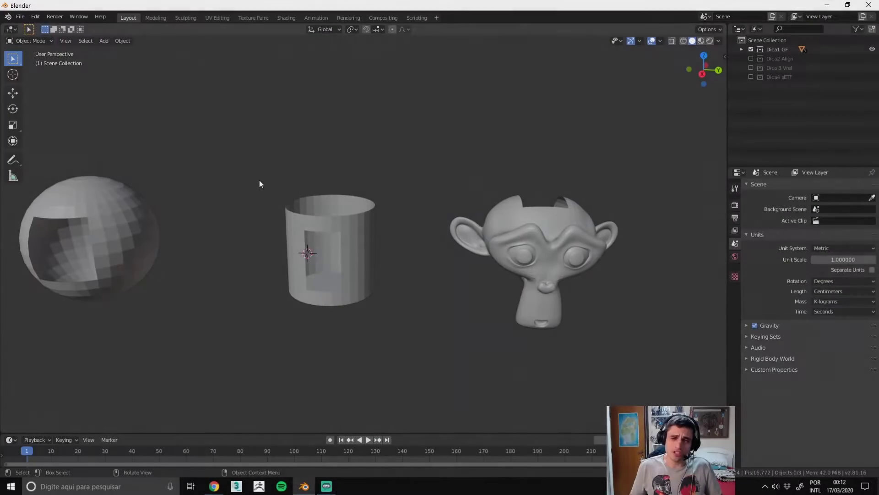
Step: Centre the view on the objects and select the sphere with the square hole
{"action": "middle_click_drag", "start_coordinate": [226, 213], "coordinate": [334, 205], "text": "shift"}
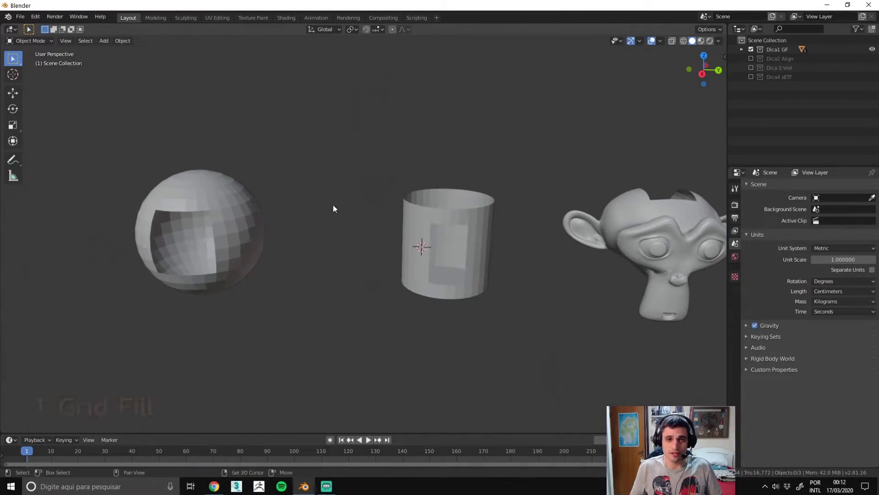
{"action": "left_click", "coordinate": [263, 217]}
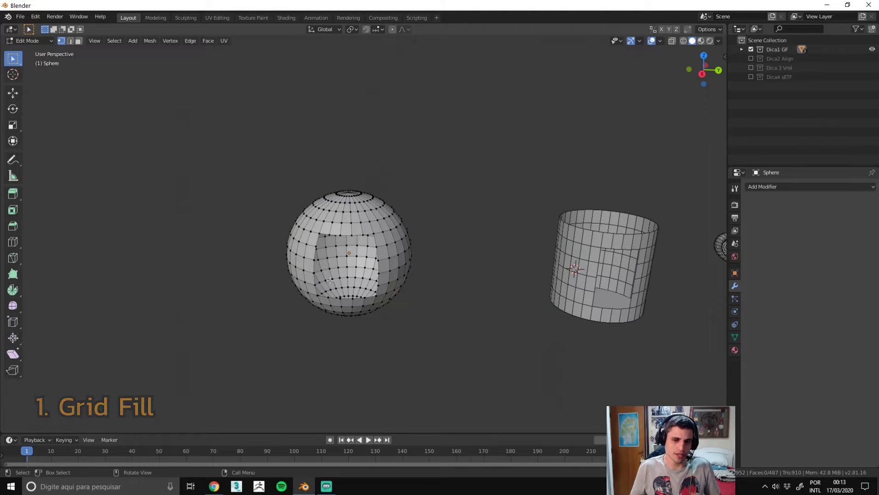
Step: Orbit and zoom in on the sphere's square hole, switching to edge select mode
{"action": "middle_click_drag", "start_coordinate": [330, 280], "coordinate": [420, 207]}
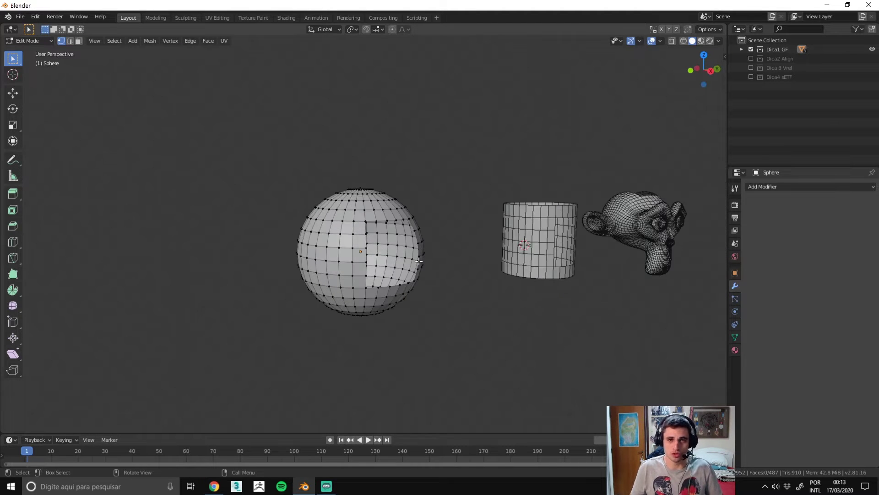
{"action": "middle_click_drag", "start_coordinate": [418, 261], "coordinate": [343, 269]}
{"action": "mouse_move", "coordinate": [492, 277]}
{"action": "middle_mouse_down"}
{"action": "mouse_move", "coordinate": [406, 294]}
{"action": "mouse_move", "coordinate": [335, 232]}
{"action": "mouse_move", "coordinate": [297, 240]}
{"action": "middle_mouse_up"}
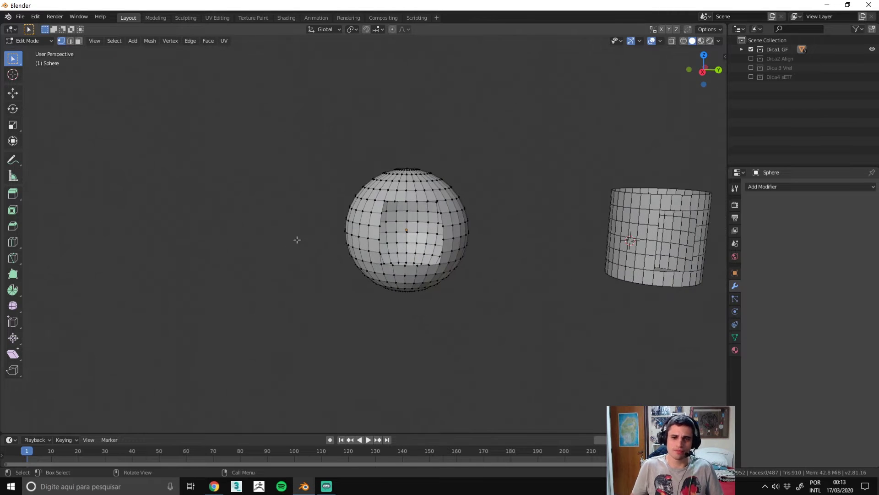
{"action": "mouse_move", "coordinate": [446, 213]}
{"action": "middle_mouse_down"}
{"action": "mouse_move", "coordinate": [473, 243]}
{"action": "mouse_move", "coordinate": [419, 241]}
{"action": "middle_mouse_up"}
{"action": "scroll", "coordinate": [458, 229], "scroll_direction": "up", "scroll_amount": 2}
{"action": "scroll", "coordinate": [473, 243], "scroll_direction": "up", "scroll_amount": 2}
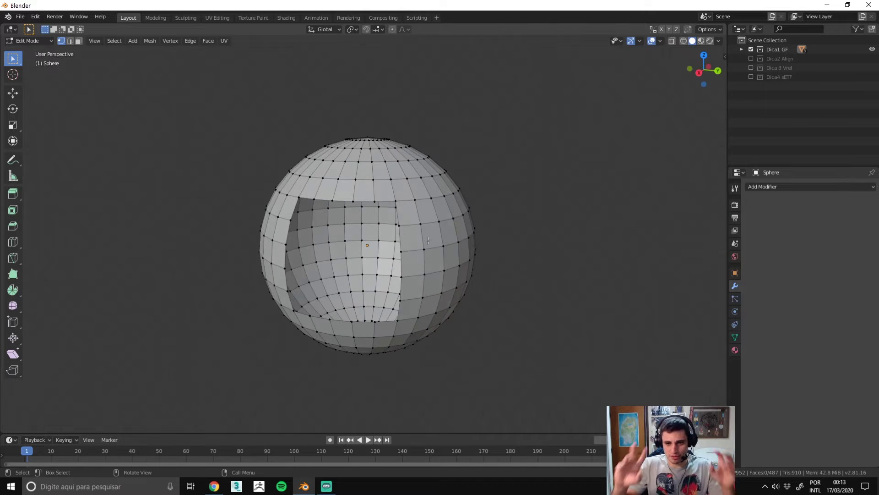
{"action": "key", "text": "2"}
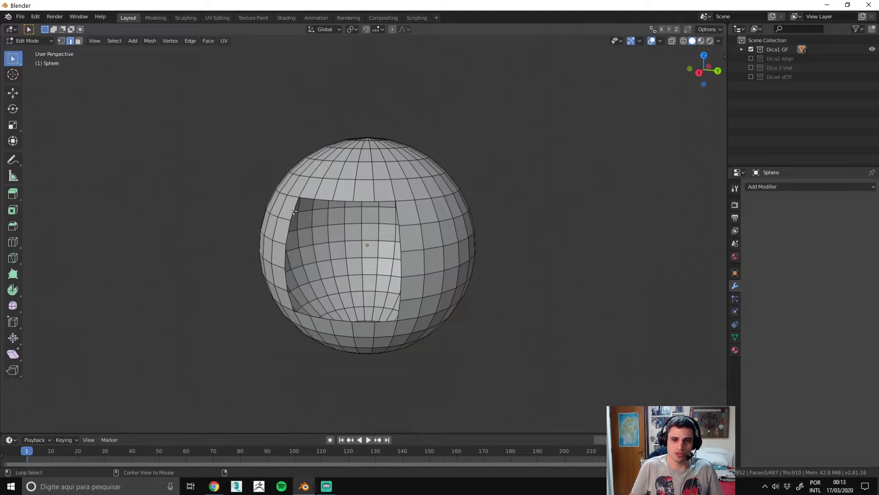
Step: Grid Fill the sphere's square hole, inspect the patch, and return to Object Mode
{"action": "mouse_move", "coordinate": [295, 220]}
{"action": "middle_mouse_down"}
{"action": "mouse_move", "coordinate": [315, 244]}
{"action": "mouse_move", "coordinate": [284, 252]}
{"action": "middle_mouse_up"}
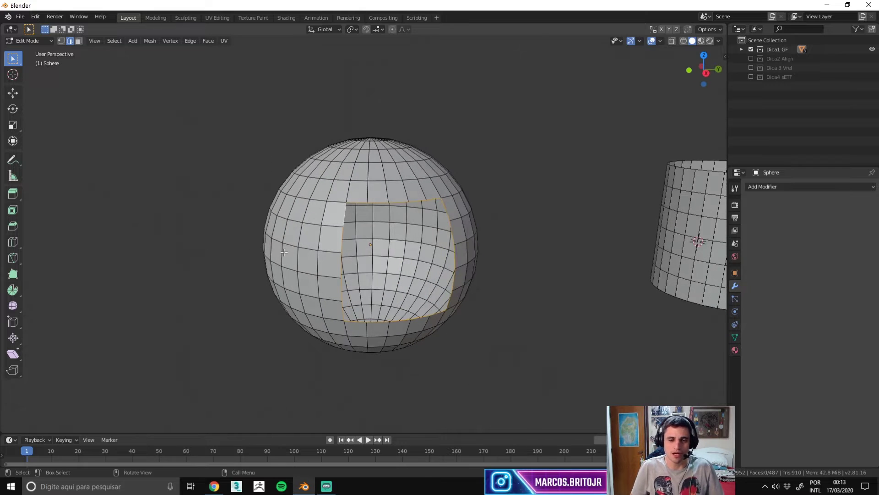
{"action": "key", "text": "F3"}
{"action": "type", "text": "Grid Fill"}
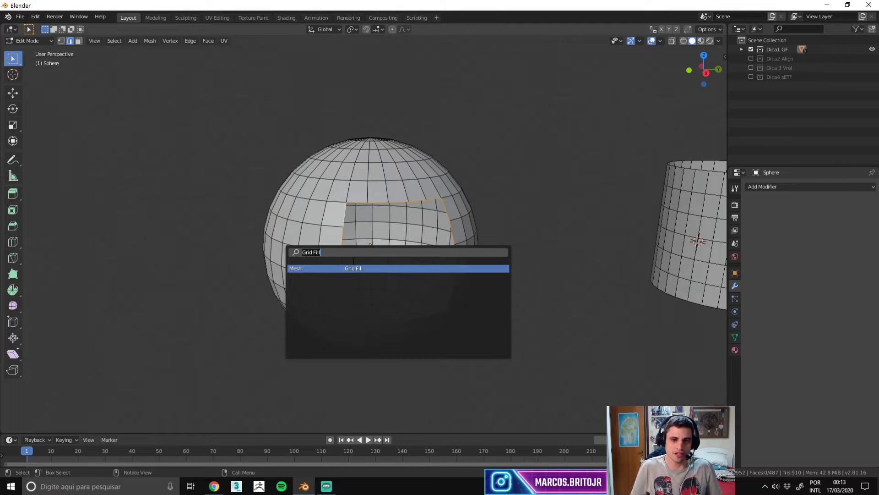
{"action": "key", "text": "Return"}
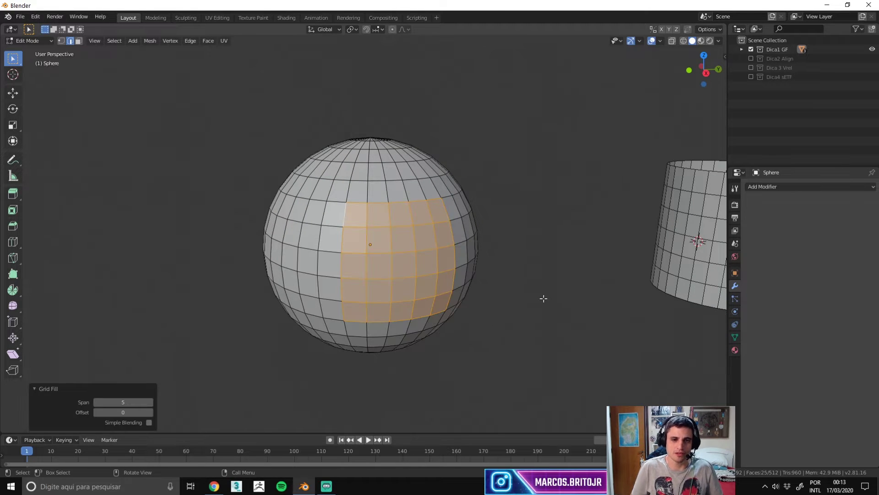
{"action": "middle_click_drag", "start_coordinate": [544, 298], "coordinate": [449, 235]}
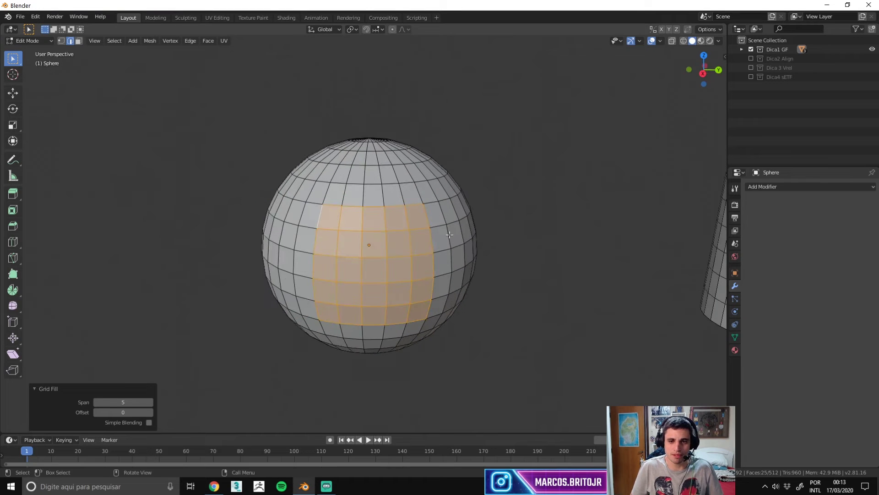
{"action": "middle_click_drag", "start_coordinate": [316, 222], "coordinate": [468, 192]}
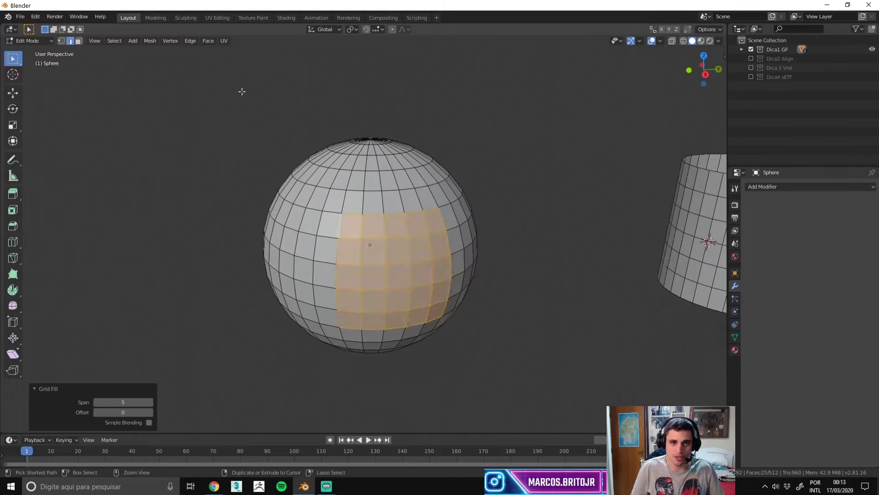
{"action": "key", "text": "Tab"}
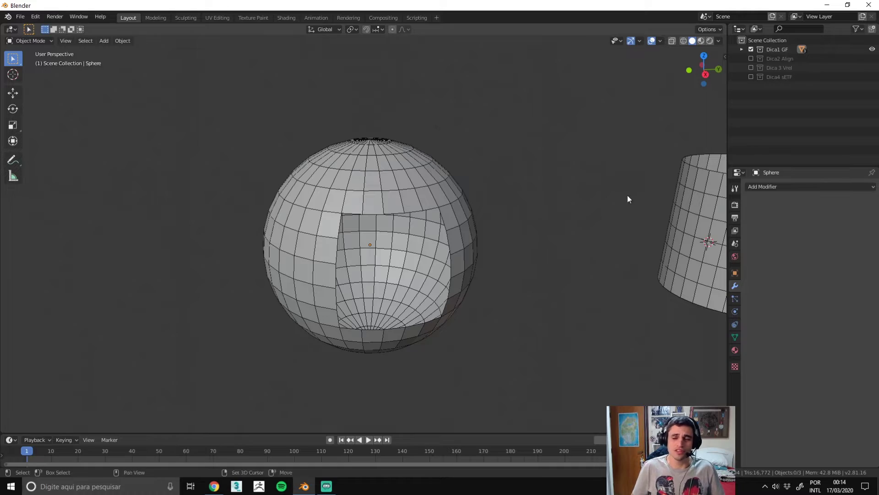
{"action": "mouse_move", "coordinate": [627, 199]}
{"action": "middle_mouse_down", "text": "shift"}
{"action": "mouse_move", "coordinate": [487, 229]}
{"action": "mouse_move", "coordinate": [394, 169]}
{"action": "mouse_move", "coordinate": [384, 291]}
{"action": "mouse_move", "coordinate": [349, 353]}
{"action": "mouse_move", "coordinate": [391, 294]}
{"action": "middle_mouse_up", "text": "shift"}
Step: Select the cylinder in Edit Mode and pick its top edge loop
{"action": "left_click", "coordinate": [516, 225]}
{"action": "key", "text": "Tab"}
{"action": "left_click", "coordinate": [486, 229]}
{"action": "left_click", "coordinate": [391, 294], "text": "alt"}
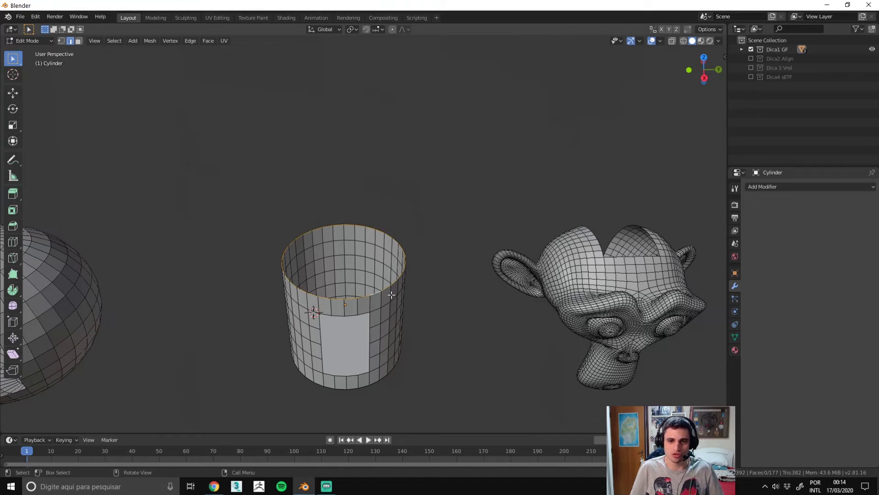
Step: Try an inward extrude of the top loop rounded with LoopTools Circle, then undo it
{"action": "scroll", "coordinate": [391, 294], "scroll_direction": "up", "scroll_amount": 2}
{"action": "key", "text": "e"}
{"action": "key", "text": "s"}
{"action": "left_click", "coordinate": [469, 301]}
{"action": "right_click", "coordinate": [304, 125]}
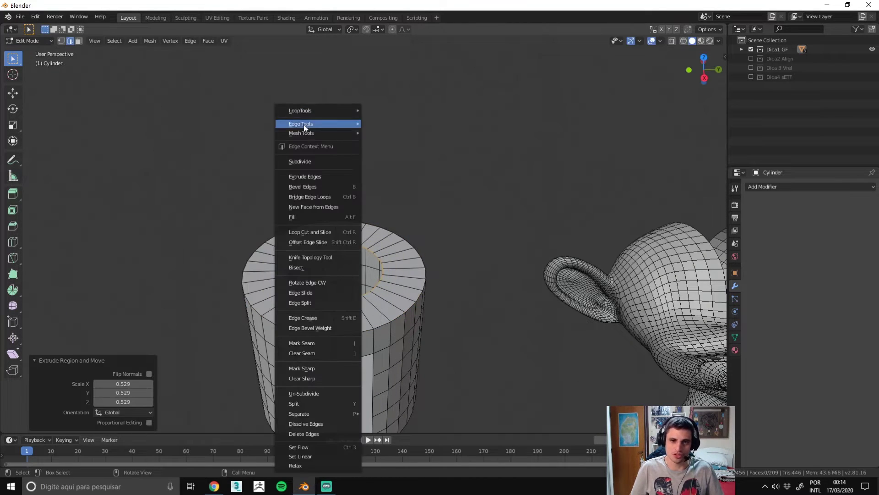
{"action": "mouse_move", "coordinate": [300, 110]}
{"action": "left_click", "coordinate": [368, 120]}
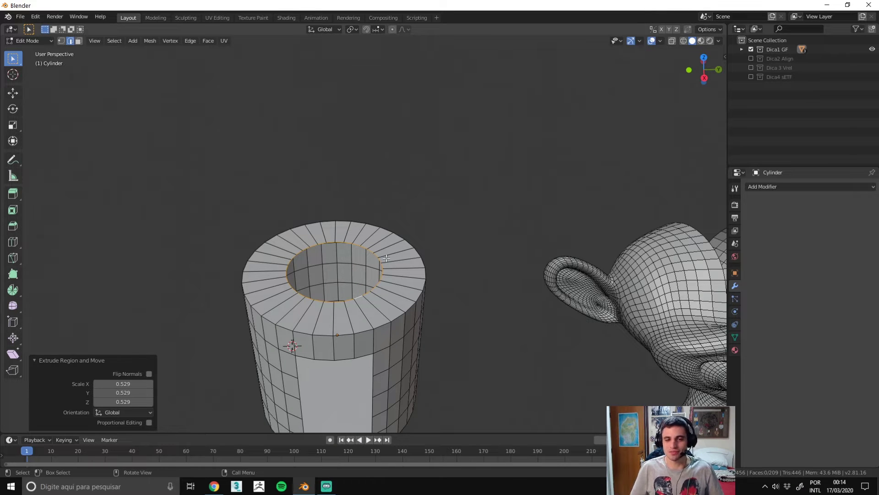
{"action": "key", "text": "ctrl+z"}
Step: Cap the cylinder's top opening using Grid Fill from the F3 search
{"action": "scroll", "coordinate": [344, 195], "scroll_direction": "up", "scroll_amount": 2}
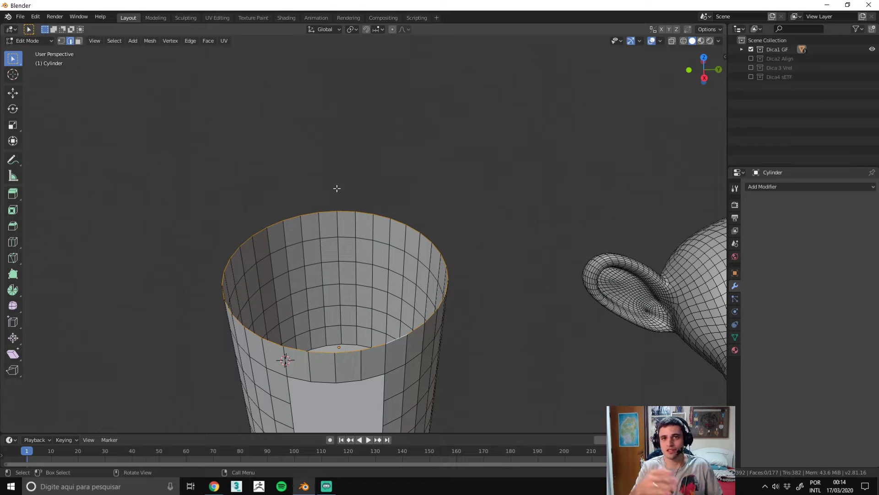
{"action": "mouse_move", "coordinate": [337, 188]}
{"action": "middle_mouse_down"}
{"action": "mouse_move", "coordinate": [355, 198]}
{"action": "mouse_move", "coordinate": [251, 373]}
{"action": "mouse_move", "coordinate": [323, 323]}
{"action": "mouse_move", "coordinate": [359, 328]}
{"action": "middle_mouse_up"}
{"action": "key", "text": "F3"}
{"action": "type", "text": "Grid Fill"}
{"action": "left_click", "coordinate": [410, 214]}
{"action": "left_click", "coordinate": [369, 183]}
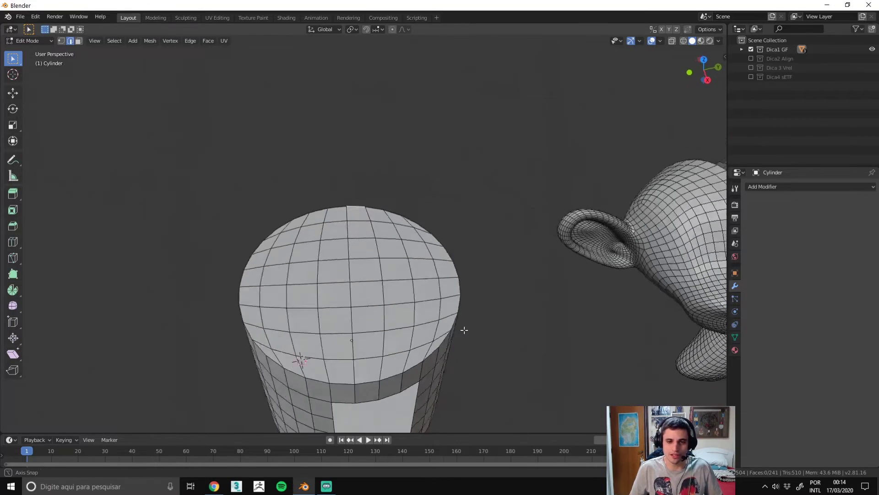
{"action": "mouse_move", "coordinate": [463, 328]}
{"action": "middle_mouse_down"}
{"action": "mouse_move", "coordinate": [316, 250]}
{"action": "mouse_move", "coordinate": [462, 273]}
{"action": "mouse_move", "coordinate": [440, 275]}
{"action": "mouse_move", "coordinate": [467, 365]}
{"action": "mouse_move", "coordinate": [436, 287]}
{"action": "mouse_move", "coordinate": [330, 261]}
{"action": "mouse_move", "coordinate": [403, 249]}
{"action": "mouse_move", "coordinate": [362, 258]}
{"action": "mouse_move", "coordinate": [357, 247]}
{"action": "mouse_move", "coordinate": [367, 244]}
{"action": "middle_mouse_up"}
Step: Adjust the edges beside the side opening via the M menu and select its border loop
{"action": "scroll", "coordinate": [362, 258], "scroll_direction": "up", "scroll_amount": 2}
{"action": "key", "text": "m"}
{"action": "left_click", "coordinate": [336, 263]}
{"action": "left_click", "coordinate": [314, 253], "text": "alt"}
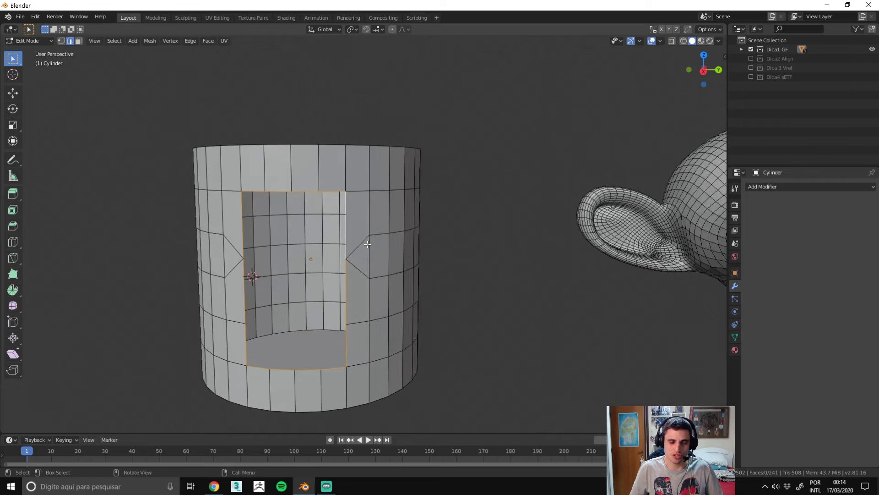
{"action": "key", "text": "m"}
{"action": "left_click", "coordinate": [368, 244]}
Step: Grid Fill the side opening, then select and delete the fill to reopen it
{"action": "key", "text": "F3"}
{"action": "type", "text": "grid fill"}
{"action": "left_click", "coordinate": [405, 255]}
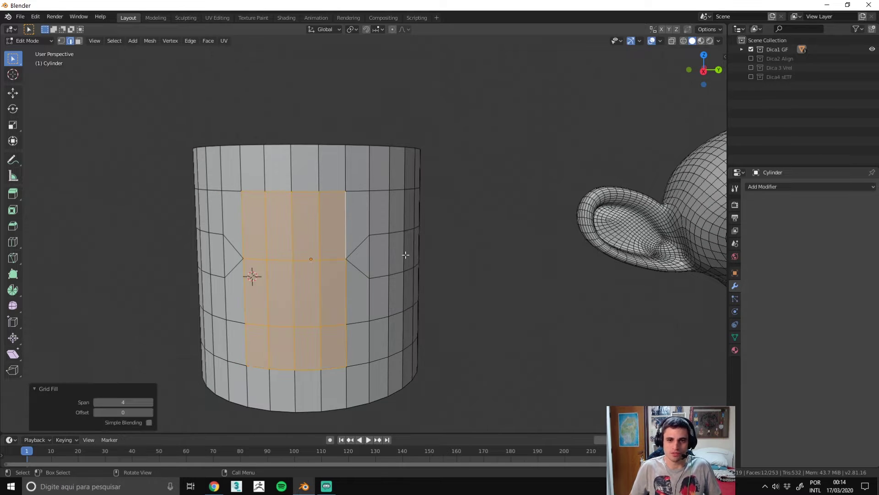
{"action": "key", "text": "alt+a"}
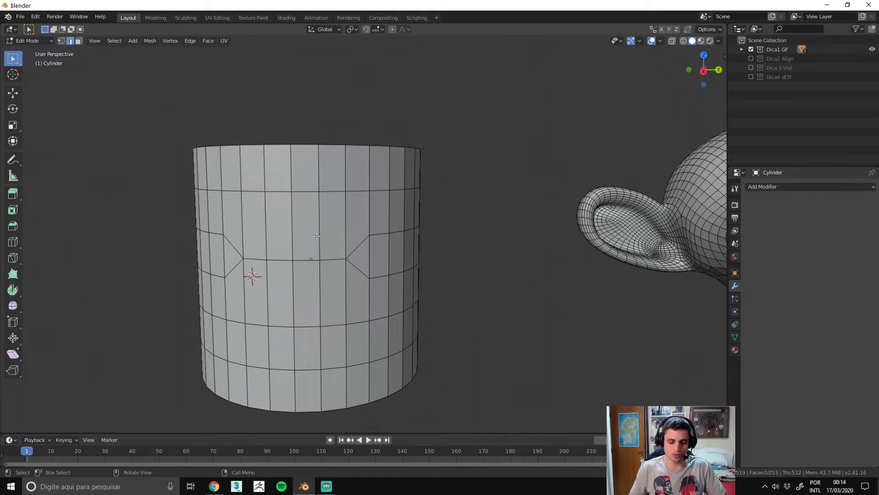
{"action": "key", "text": "l"}
{"action": "key", "text": "x"}
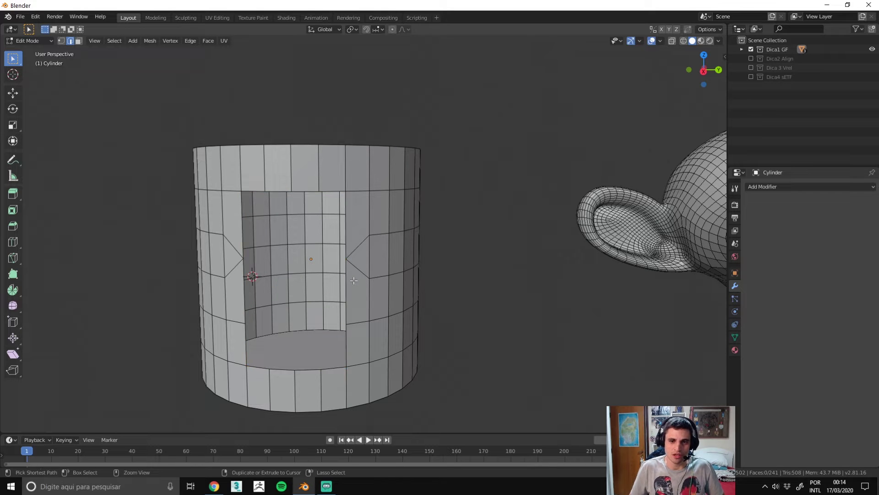
Step: Change the edges on the hole's right side and Grid Fill the border loop again
{"action": "key", "text": "m"}
{"action": "left_click", "coordinate": [353, 289]}
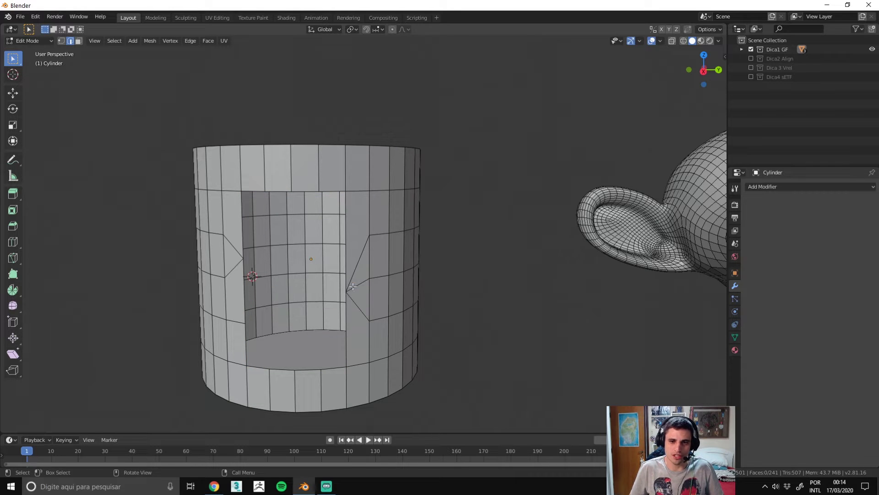
{"action": "left_click", "coordinate": [345, 240], "text": "alt"}
{"action": "key", "text": "F3"}
{"action": "type", "text": "grid fill"}
{"action": "key", "text": "Return"}
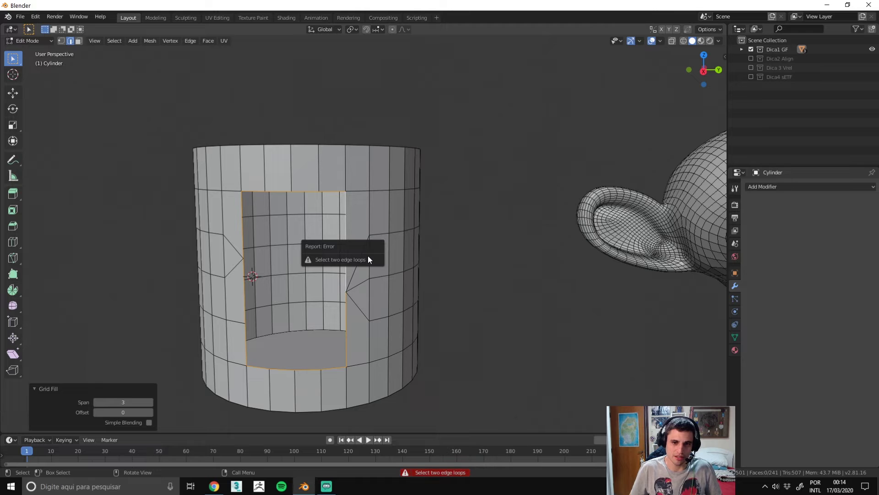
{"action": "middle_click_drag", "start_coordinate": [379, 322], "coordinate": [393, 258]}
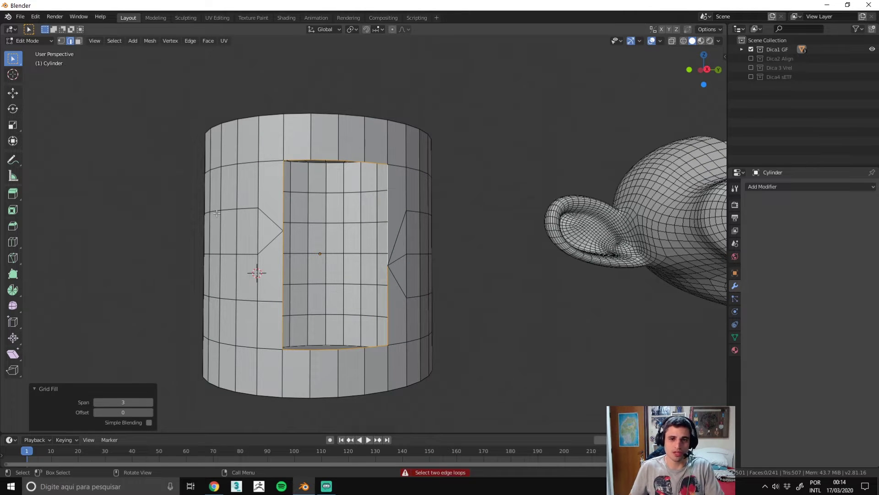
Step: Sketch on-screen annotations of the intended grid lines over the hole and cylinder
{"action": "key", "text": "Print"}
{"action": "left_click_drag", "start_coordinate": [179, 126], "coordinate": [562, 474]}
{"action": "left_click_drag", "start_coordinate": [299, 152], "coordinate": [317, 337]}
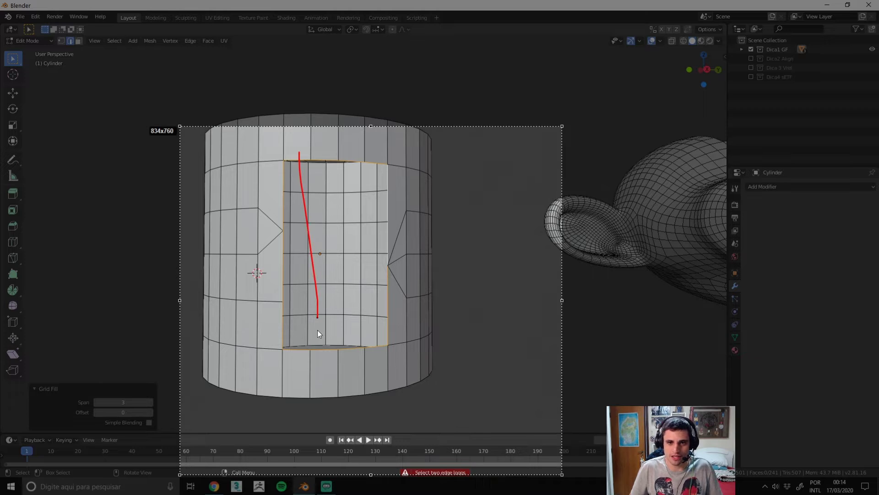
{"action": "left_click_drag", "start_coordinate": [326, 146], "coordinate": [335, 324]}
{"action": "left_click_drag", "start_coordinate": [386, 176], "coordinate": [364, 366]}
{"action": "left_click_drag", "start_coordinate": [243, 176], "coordinate": [445, 192]}
{"action": "left_click_drag", "start_coordinate": [280, 248], "coordinate": [526, 251]}
{"action": "left_click_drag", "start_coordinate": [256, 289], "coordinate": [523, 304]}
{"action": "left_click_drag", "start_coordinate": [258, 323], "coordinate": [528, 343]}
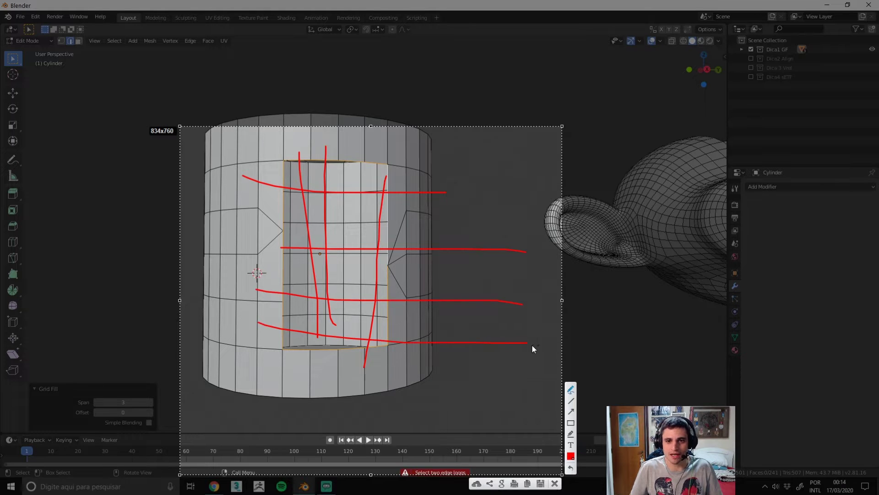
{"action": "key", "text": "Escape"}
Step: Reselect the hole's border loop, Grid Fill it, and return to Object Mode
{"action": "left_click", "coordinate": [504, 305]}
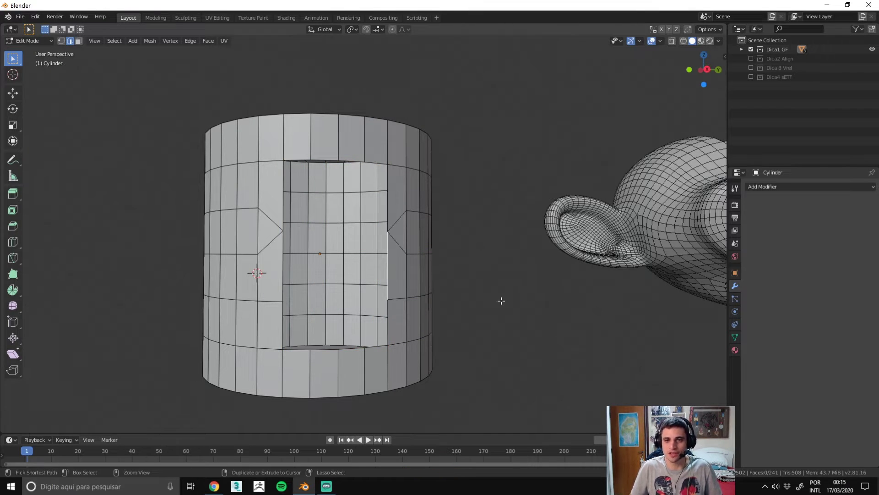
{"action": "left_click", "coordinate": [389, 219], "text": "alt"}
{"action": "key", "text": "F3"}
{"action": "type", "text": "Grid Fill"}
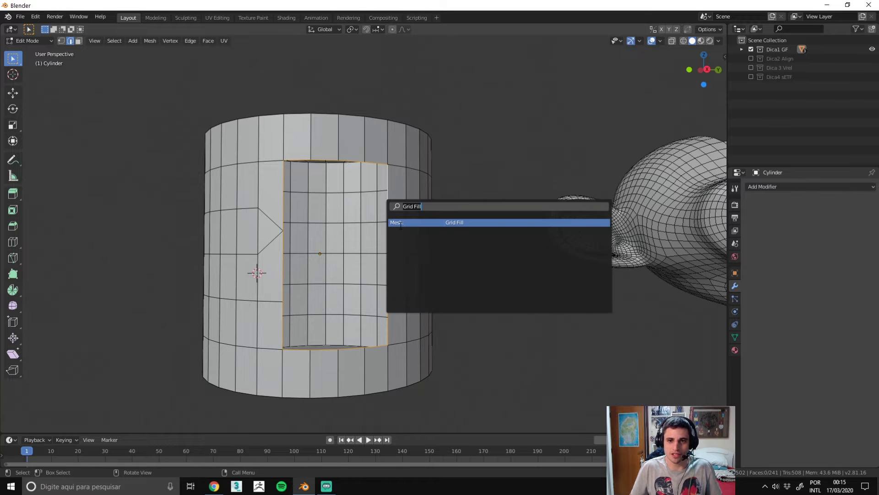
{"action": "key", "text": "Return"}
{"action": "scroll", "coordinate": [412, 220], "scroll_direction": "down", "scroll_amount": 5}
{"action": "key", "text": "Tab"}
{"action": "left_click", "coordinate": [621, 238]}
{"action": "mouse_move", "coordinate": [622, 238]}
{"action": "middle_mouse_down"}
{"action": "mouse_move", "coordinate": [512, 248]}
{"action": "mouse_move", "coordinate": [477, 273]}
{"action": "mouse_move", "coordinate": [534, 306]}
{"action": "middle_mouse_up"}
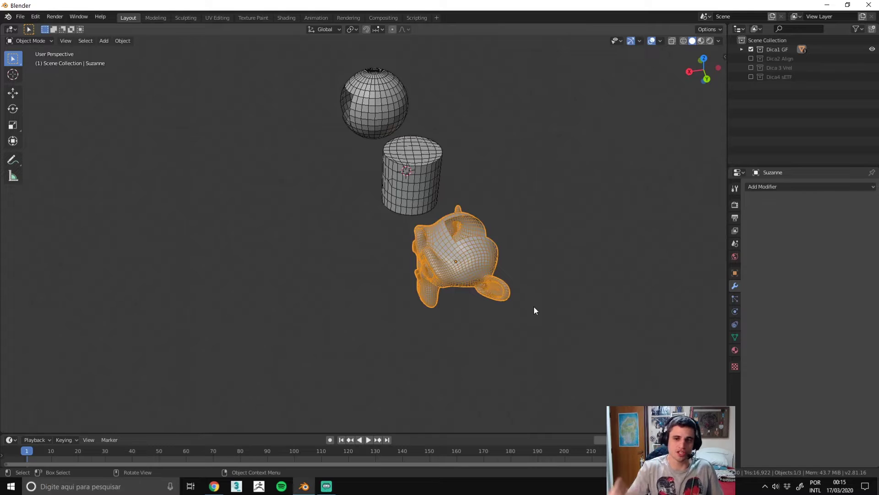
Step: Orbit to the gap in Suzanne's head, enter Edit Mode, and switch to edge select
{"action": "mouse_move", "coordinate": [380, 275]}
{"action": "middle_mouse_down"}
{"action": "mouse_move", "coordinate": [374, 266]}
{"action": "mouse_move", "coordinate": [436, 215]}
{"action": "middle_mouse_up"}
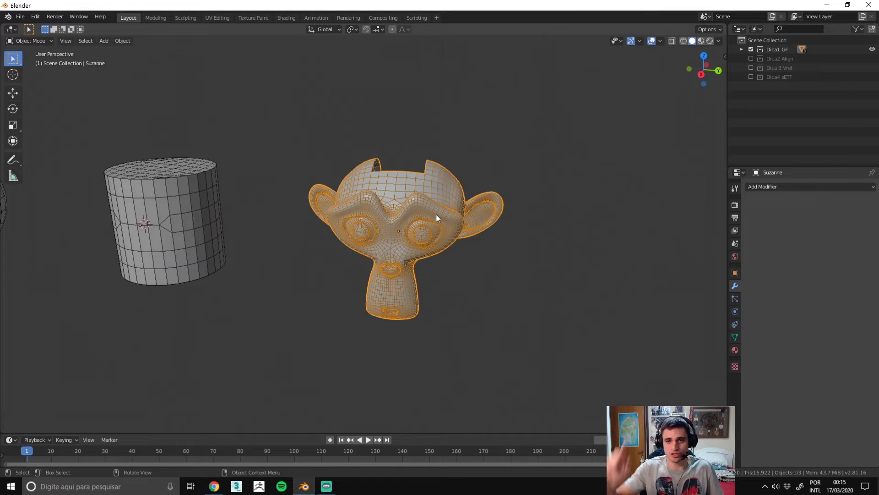
{"action": "middle_click_drag", "start_coordinate": [324, 196], "coordinate": [333, 206]}
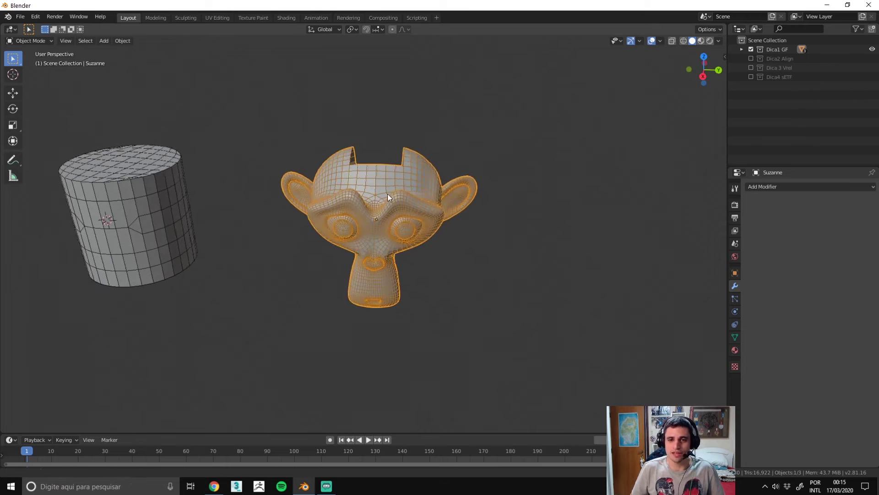
{"action": "scroll", "coordinate": [388, 194], "scroll_direction": "up", "scroll_amount": 2}
{"action": "mouse_move", "coordinate": [397, 197]}
{"action": "middle_mouse_down"}
{"action": "mouse_move", "coordinate": [265, 205]}
{"action": "mouse_move", "coordinate": [364, 227]}
{"action": "mouse_move", "coordinate": [291, 217]}
{"action": "mouse_move", "coordinate": [414, 175]}
{"action": "mouse_move", "coordinate": [320, 210]}
{"action": "mouse_move", "coordinate": [424, 216]}
{"action": "mouse_move", "coordinate": [306, 261]}
{"action": "mouse_move", "coordinate": [190, 245]}
{"action": "mouse_move", "coordinate": [298, 262]}
{"action": "mouse_move", "coordinate": [208, 295]}
{"action": "mouse_move", "coordinate": [503, 259]}
{"action": "middle_mouse_up"}
{"action": "key", "text": "Tab"}
{"action": "scroll", "coordinate": [209, 295], "scroll_direction": "up", "scroll_amount": 3}
{"action": "scroll", "coordinate": [209, 295], "scroll_direction": "down", "scroll_amount": 3}
{"action": "key", "text": "2"}
Step: Select the gap's boundary loop and fill it with faces via F3 'bridge' search
{"action": "scroll", "coordinate": [552, 242], "scroll_direction": "down", "scroll_amount": 2}
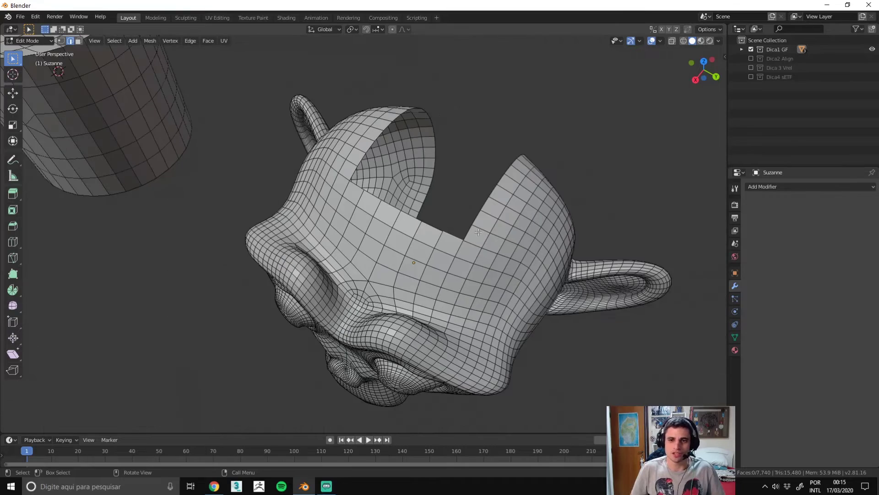
{"action": "left_click", "coordinate": [493, 197], "text": "alt"}
{"action": "mouse_move", "coordinate": [552, 242]}
{"action": "middle_mouse_down"}
{"action": "mouse_move", "coordinate": [412, 208]}
{"action": "mouse_move", "coordinate": [376, 213]}
{"action": "middle_mouse_up"}
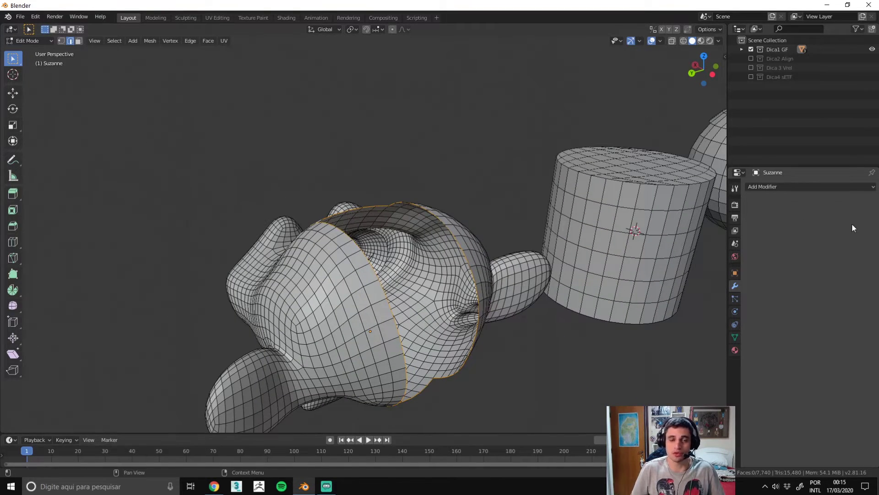
{"action": "mouse_move", "coordinate": [339, 199]}
{"action": "middle_mouse_down", "text": "shift"}
{"action": "mouse_move", "coordinate": [338, 169]}
{"action": "mouse_move", "coordinate": [355, 162]}
{"action": "mouse_move", "coordinate": [371, 174]}
{"action": "mouse_move", "coordinate": [357, 178]}
{"action": "middle_mouse_up", "text": "shift"}
{"action": "key", "text": "F3"}
{"action": "type", "text": "bridge"}
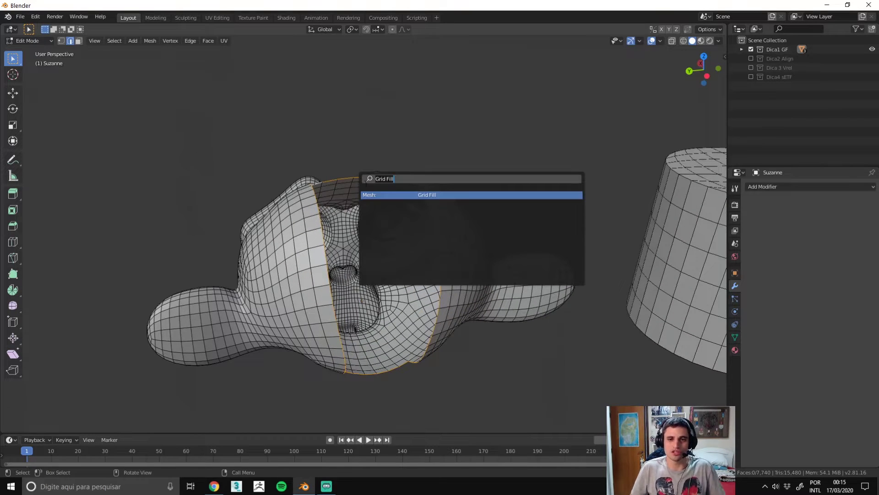
{"action": "key", "text": "Return"}
Step: Deselect and orbit around Suzanne to inspect the filled head from several angles
{"action": "scroll", "coordinate": [385, 153], "scroll_direction": "down", "scroll_amount": 2}
{"action": "left_click", "coordinate": [388, 150]}
{"action": "middle_click_drag", "start_coordinate": [453, 250], "coordinate": [467, 233]}
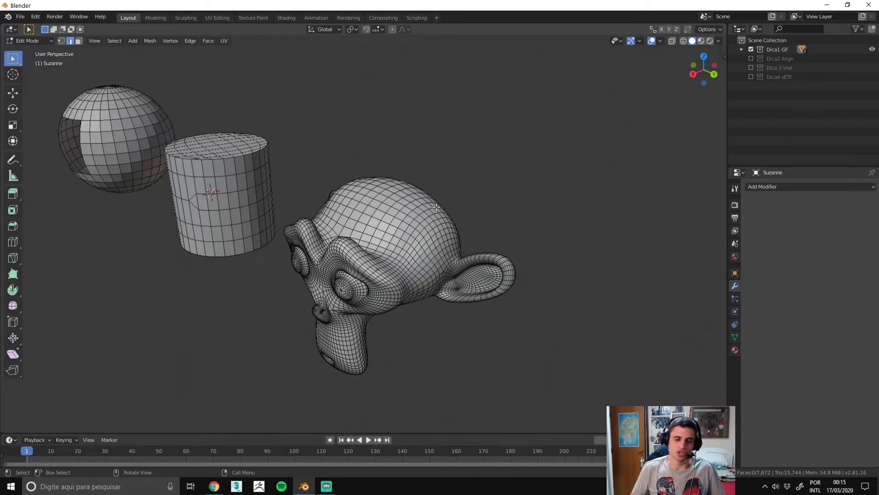
{"action": "mouse_move", "coordinate": [504, 183]}
{"action": "middle_mouse_down"}
{"action": "mouse_move", "coordinate": [413, 187]}
{"action": "mouse_move", "coordinate": [339, 176]}
{"action": "mouse_move", "coordinate": [390, 177]}
{"action": "middle_mouse_up"}
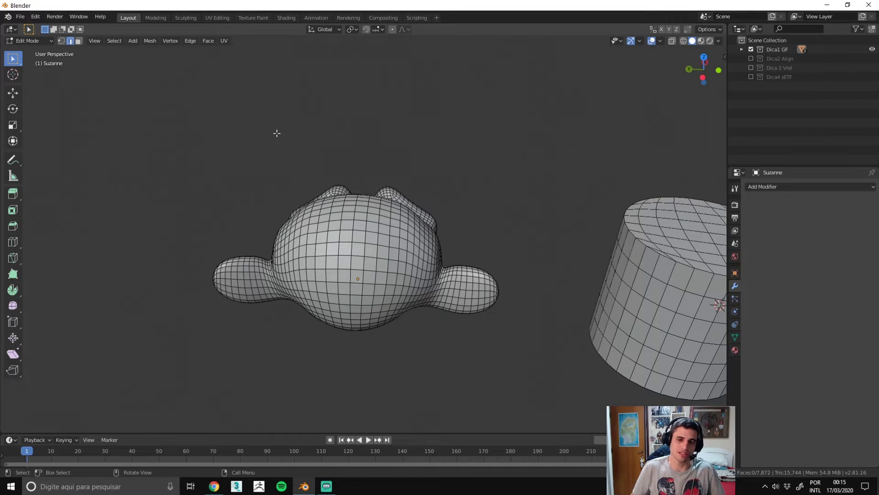
{"action": "middle_click_drag", "start_coordinate": [277, 132], "coordinate": [383, 131]}
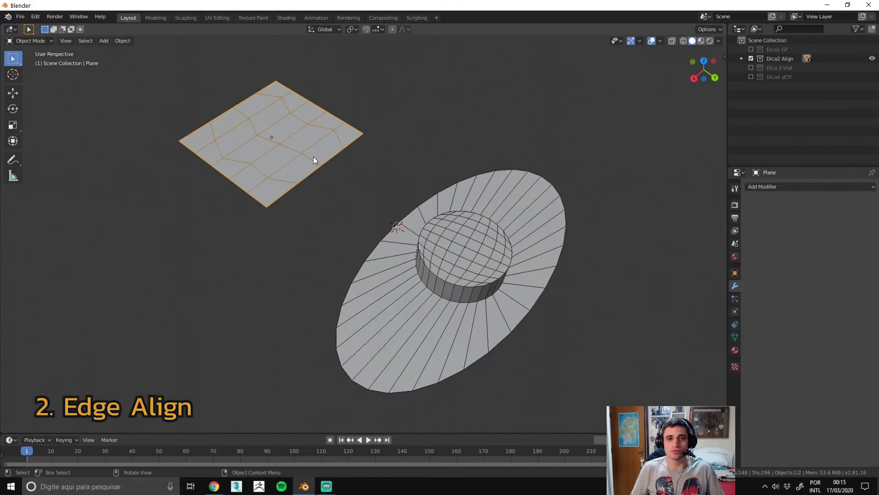
Step: Leave the plane, select the disc object, and enter its Edit Mode zoomed in
{"action": "key", "text": "Tab"}
{"action": "middle_click_drag", "start_coordinate": [314, 157], "coordinate": [296, 188]}
{"action": "key", "text": "Tab"}
{"action": "left_click", "coordinate": [427, 188]}
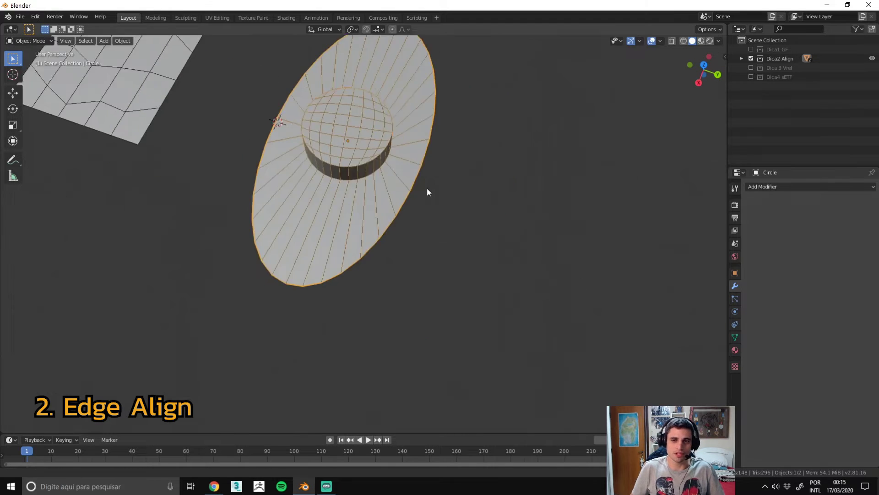
{"action": "mouse_move", "coordinate": [427, 192]}
{"action": "middle_mouse_down"}
{"action": "mouse_move", "coordinate": [353, 181]}
{"action": "mouse_move", "coordinate": [415, 288]}
{"action": "mouse_move", "coordinate": [427, 287]}
{"action": "middle_mouse_up"}
{"action": "key", "text": "Tab"}
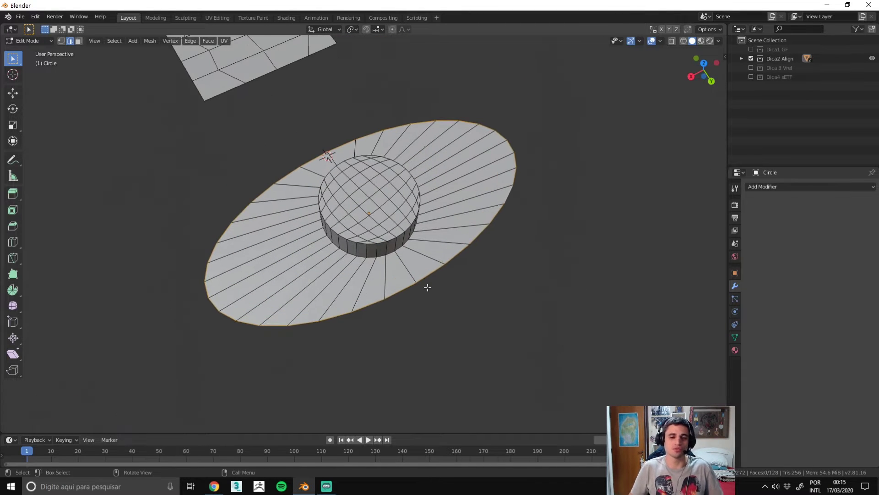
{"action": "scroll", "coordinate": [428, 288], "scroll_direction": "up", "scroll_amount": 1}
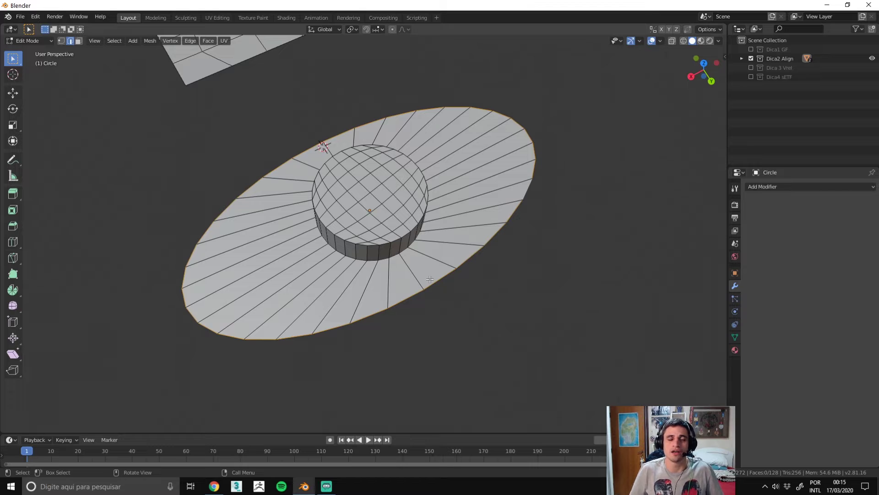
{"action": "scroll", "coordinate": [441, 257], "scroll_direction": "up", "scroll_amount": 1}
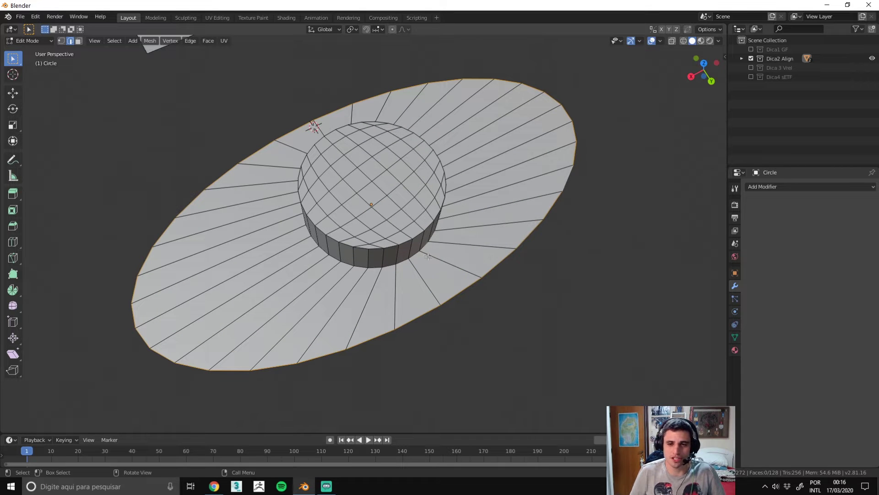
Step: Loop-cut a new ring around the raised cylinder, annotating where it should go
{"action": "key", "text": "ctrl+r"}
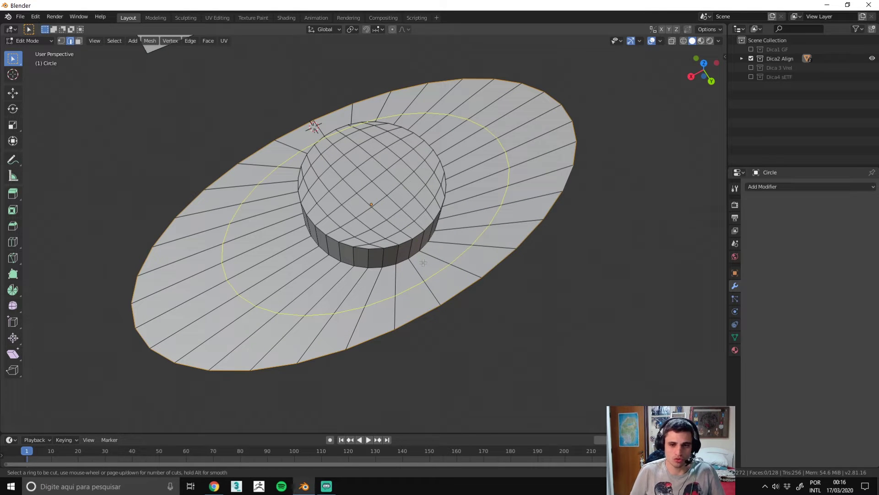
{"action": "left_click", "coordinate": [433, 266]}
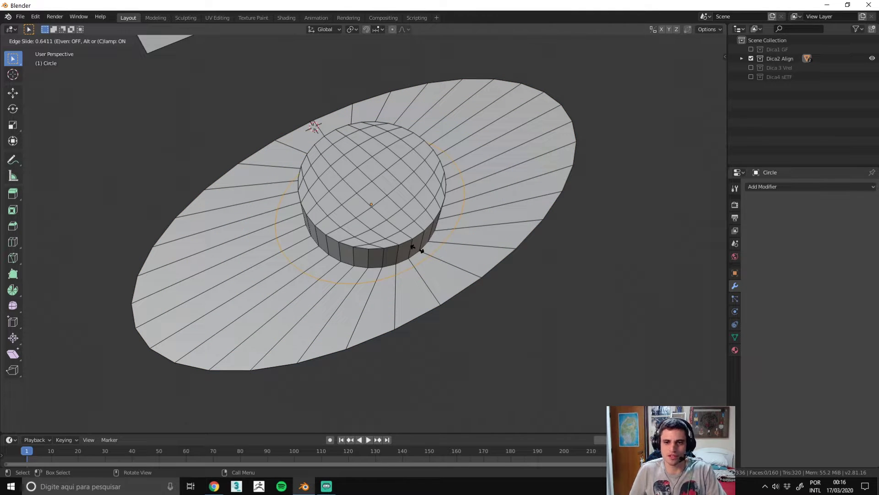
{"action": "key", "text": "Print"}
{"action": "mouse_move", "coordinate": [192, 79]}
{"action": "left_mouse_down"}
{"action": "mouse_move", "coordinate": [255, 127]}
{"action": "mouse_move", "coordinate": [778, 443]}
{"action": "left_mouse_up"}
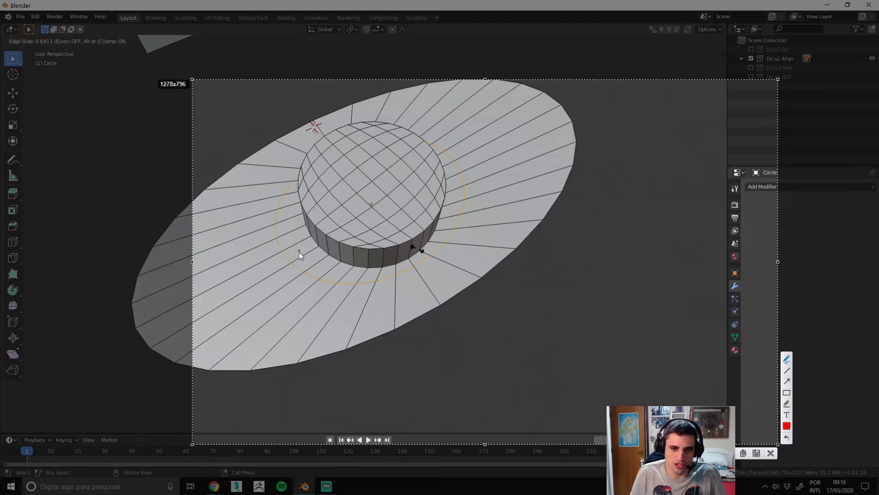
{"action": "left_click_drag", "start_coordinate": [295, 259], "coordinate": [320, 247]}
{"action": "left_click_drag", "start_coordinate": [422, 251], "coordinate": [428, 257]}
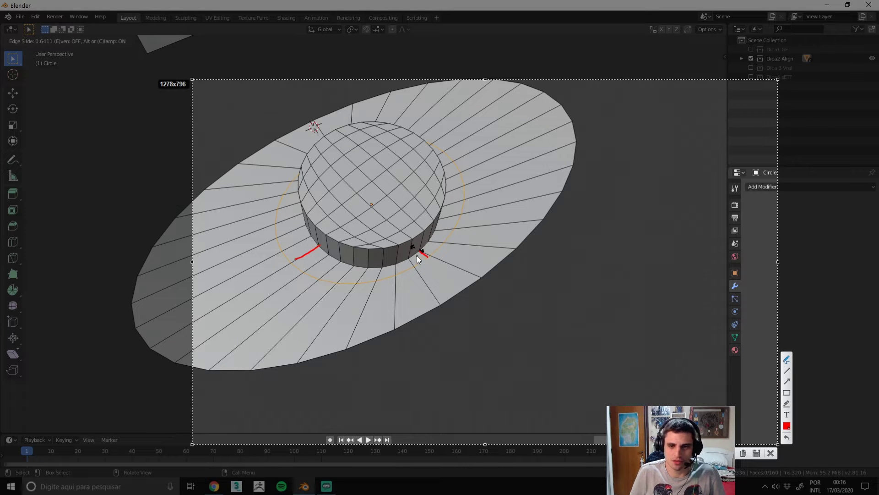
{"action": "left_click_drag", "start_coordinate": [428, 257], "coordinate": [430, 260]}
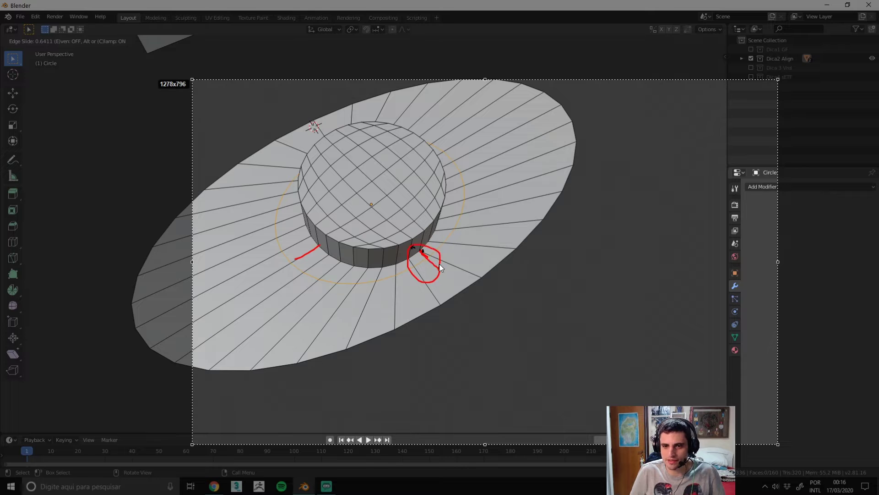
{"action": "key", "text": "Escape"}
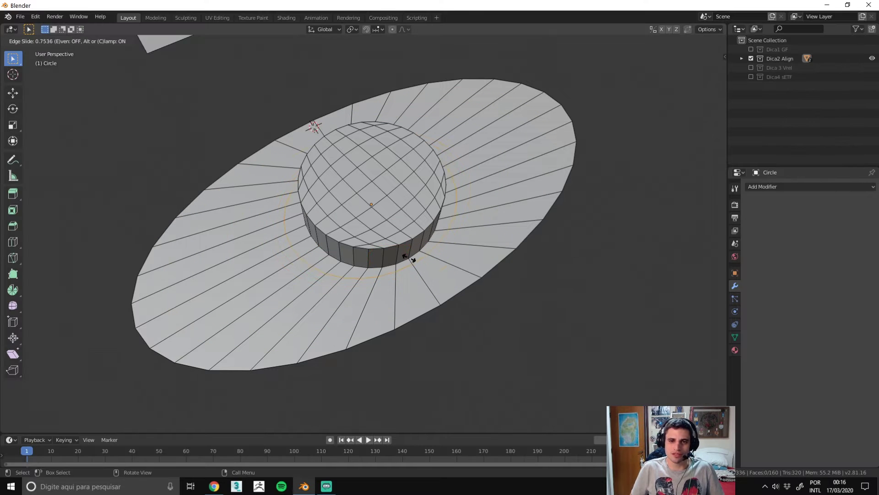
Step: Confirm the new loop just outside the cylinder base and re-enter Edit Mode
{"action": "left_click", "coordinate": [409, 257]}
{"action": "key", "text": "Tab"}
{"action": "key", "text": "Tab"}
{"action": "middle_click_drag", "start_coordinate": [507, 261], "coordinate": [582, 315]}
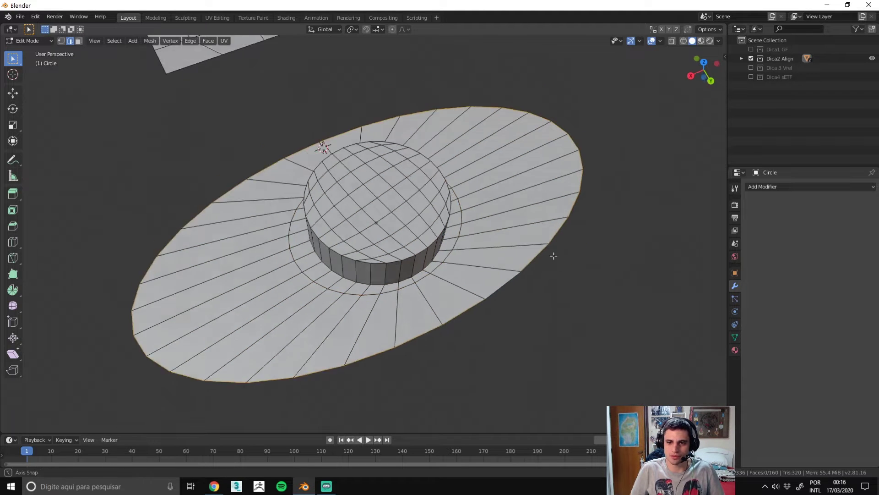
Step: Extrude the disc downward for thickness and add a Subdivision Surface modifier
{"action": "key", "text": "g"}
{"action": "left_click", "coordinate": [652, 330]}
{"action": "key", "text": "Tab"}
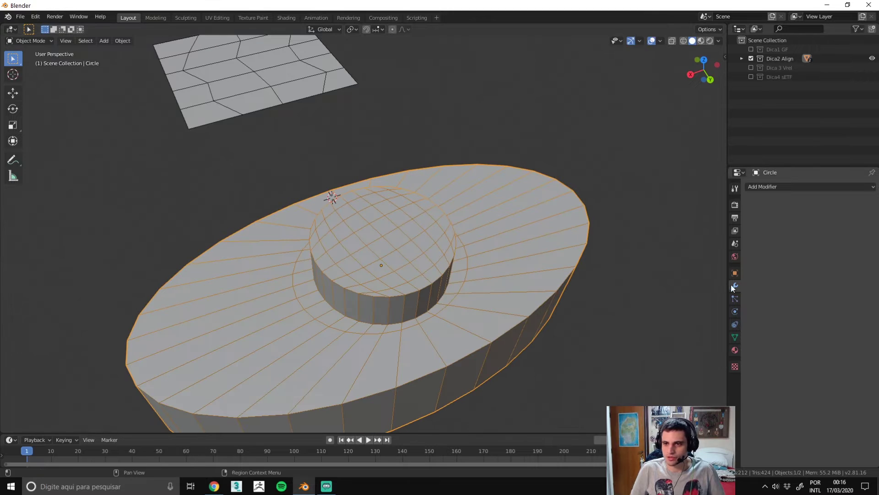
{"action": "left_click", "coordinate": [772, 186]}
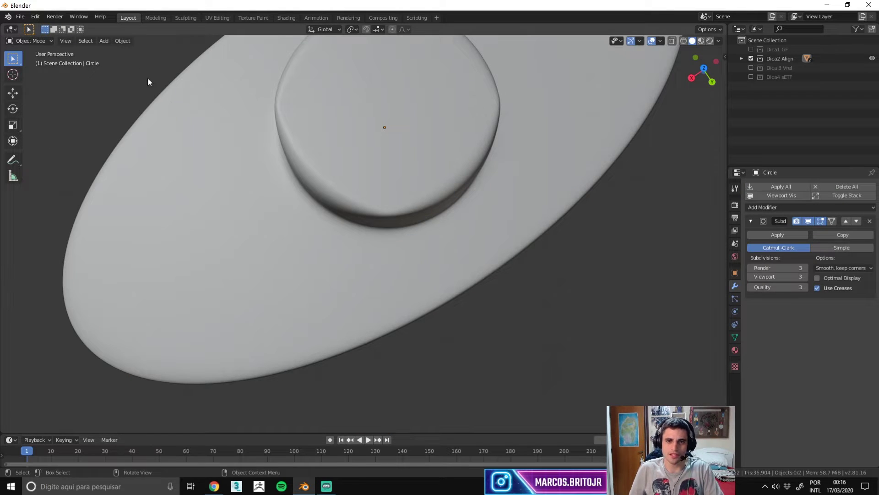
{"action": "key", "text": "Print"}
{"action": "left_click_drag", "start_coordinate": [159, 48], "coordinate": [659, 327]}
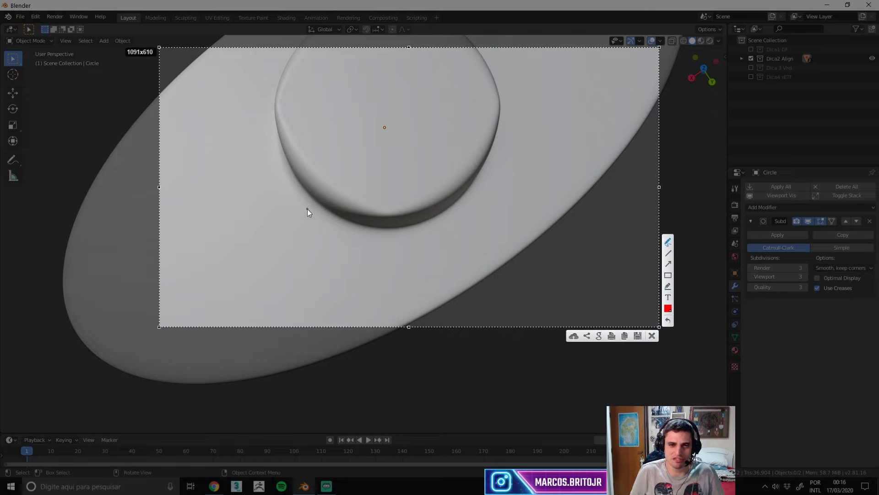
{"action": "left_click_drag", "start_coordinate": [312, 195], "coordinate": [299, 202]}
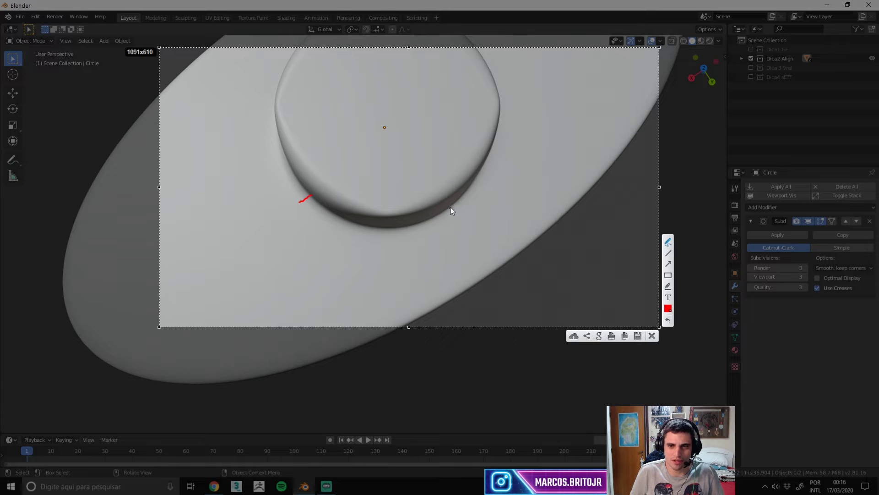
{"action": "left_click_drag", "start_coordinate": [450, 207], "coordinate": [457, 207]}
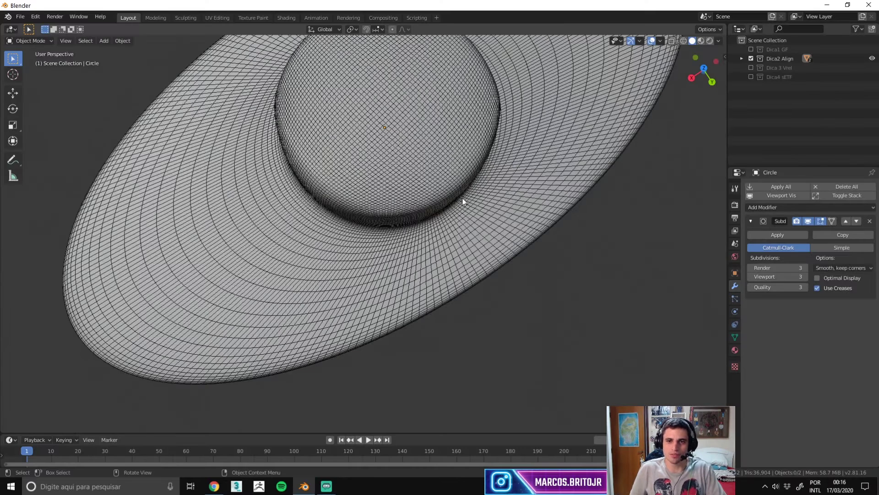
Step: Toggle the Subdivision Surface viewport display and annotate the pinched creases at the cylinder base
{"action": "left_click", "coordinate": [808, 221]}
{"action": "key", "text": "Print"}
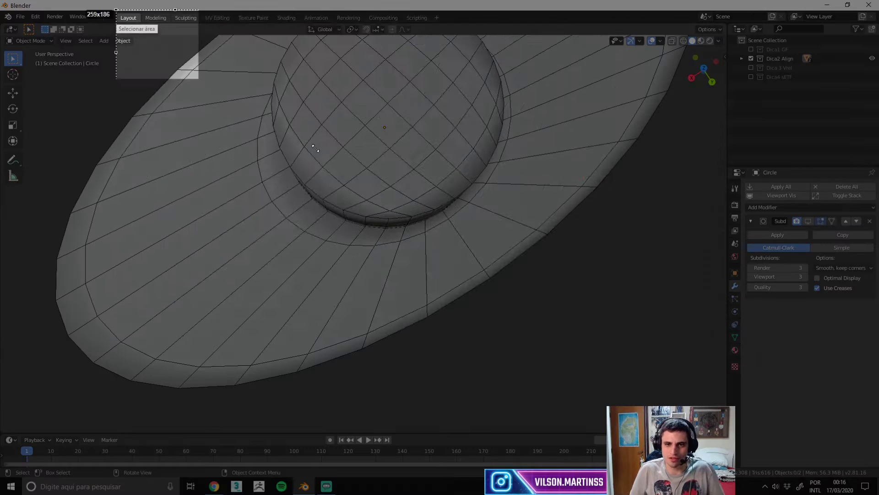
{"action": "left_click_drag", "start_coordinate": [315, 148], "coordinate": [746, 378]}
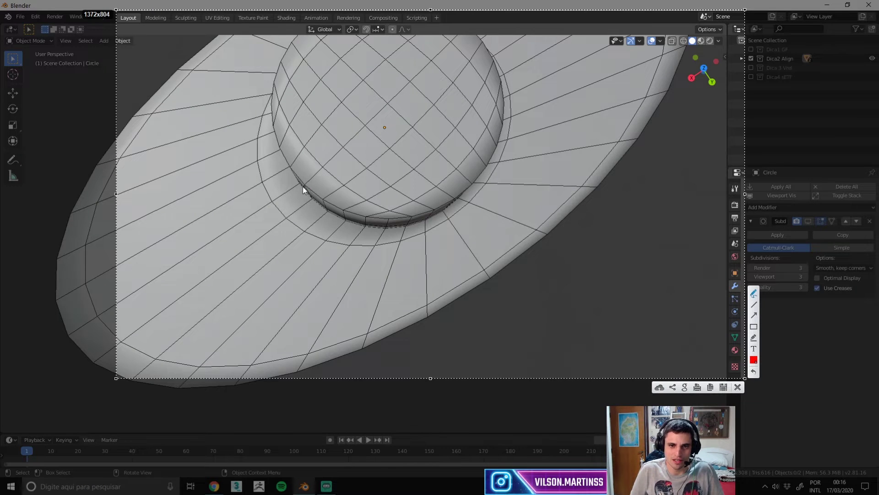
{"action": "left_click_drag", "start_coordinate": [274, 198], "coordinate": [288, 218]}
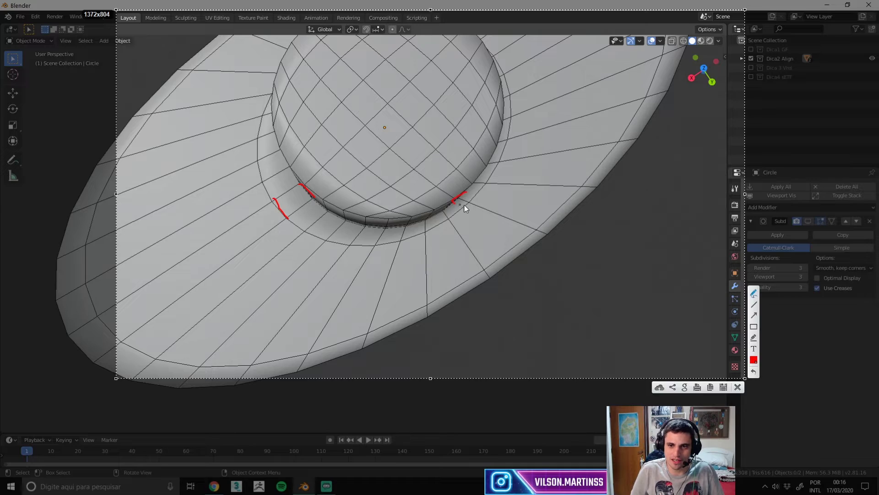
{"action": "left_click_drag", "start_coordinate": [451, 215], "coordinate": [466, 208]}
{"action": "scroll", "coordinate": [460, 197], "scroll_direction": "down", "scroll_amount": 6}
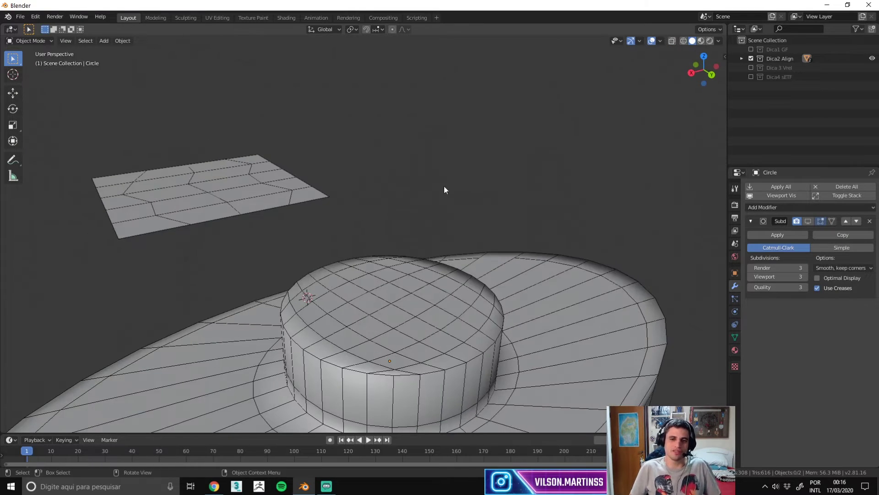
{"action": "mouse_move", "coordinate": [444, 188]}
{"action": "middle_mouse_down"}
{"action": "mouse_move", "coordinate": [471, 149]}
{"action": "mouse_move", "coordinate": [460, 230]}
{"action": "mouse_move", "coordinate": [339, 260]}
{"action": "mouse_move", "coordinate": [430, 234]}
{"action": "mouse_move", "coordinate": [435, 305]}
{"action": "middle_mouse_up"}
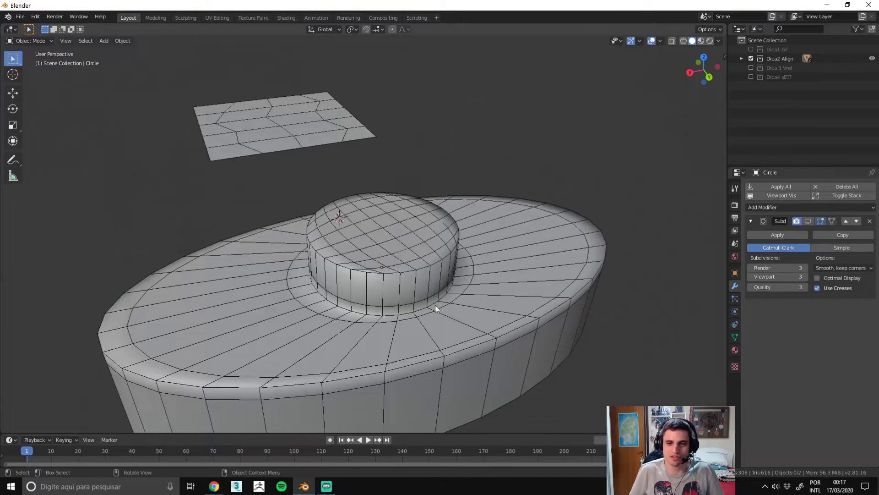
Step: Select the disc and dissolve its selected edge loop in Edit Mode
{"action": "left_click", "coordinate": [502, 347]}
{"action": "key", "text": "Tab"}
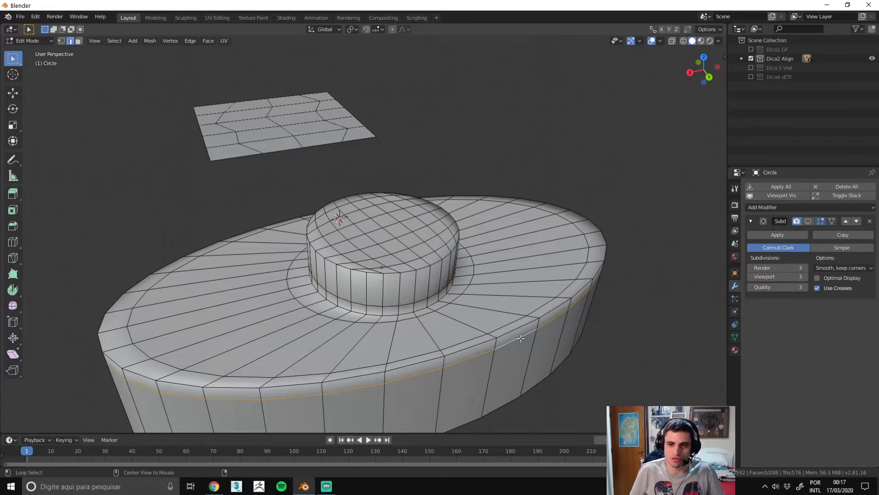
{"action": "key", "text": "ctrl+x"}
{"action": "middle_click_drag", "start_coordinate": [520, 331], "coordinate": [499, 257]}
{"action": "scroll", "coordinate": [482, 184], "scroll_direction": "up", "scroll_amount": 5}
{"action": "scroll", "coordinate": [482, 184], "scroll_direction": "down", "scroll_amount": 5}
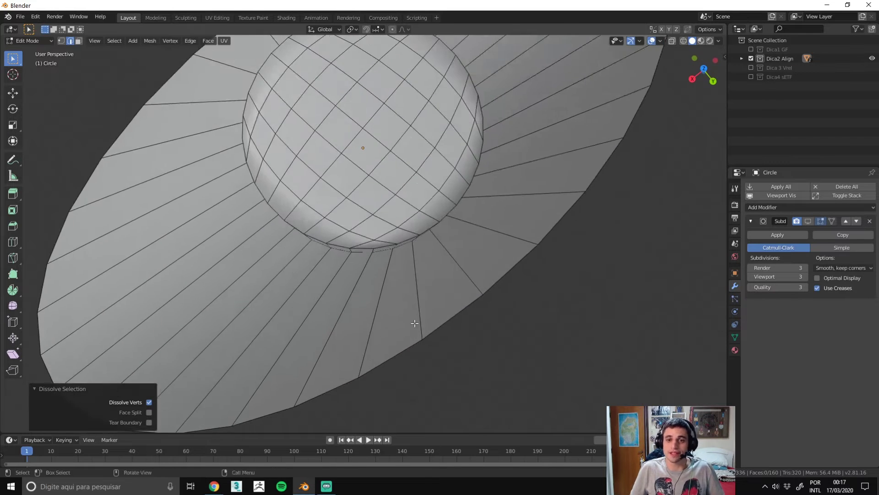
{"action": "middle_click_drag", "start_coordinate": [412, 320], "coordinate": [458, 286]}
Step: Cut a new loop around the dome base and set it to slide evenly
{"action": "key", "text": "ctrl+r"}
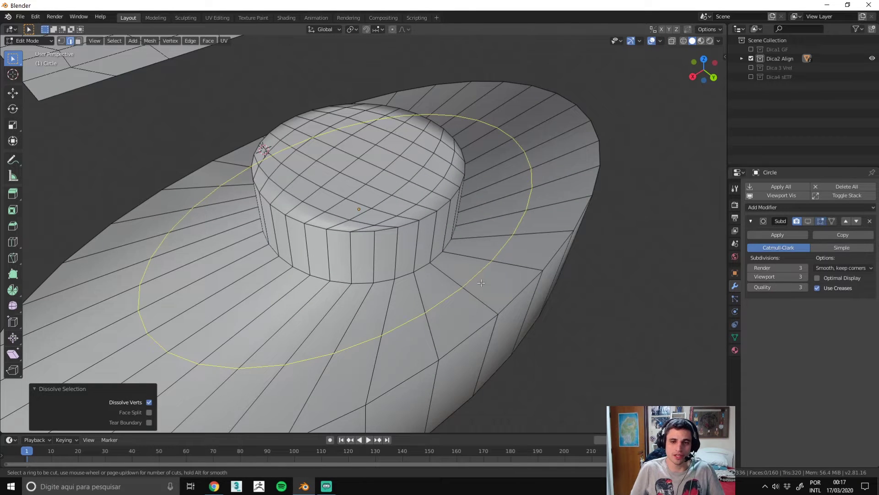
{"action": "left_click", "coordinate": [481, 282]}
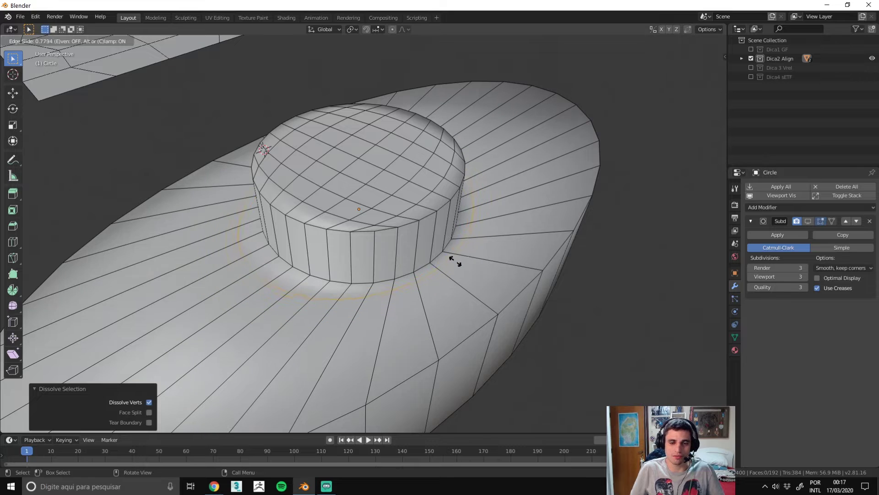
{"action": "key", "text": "e"}
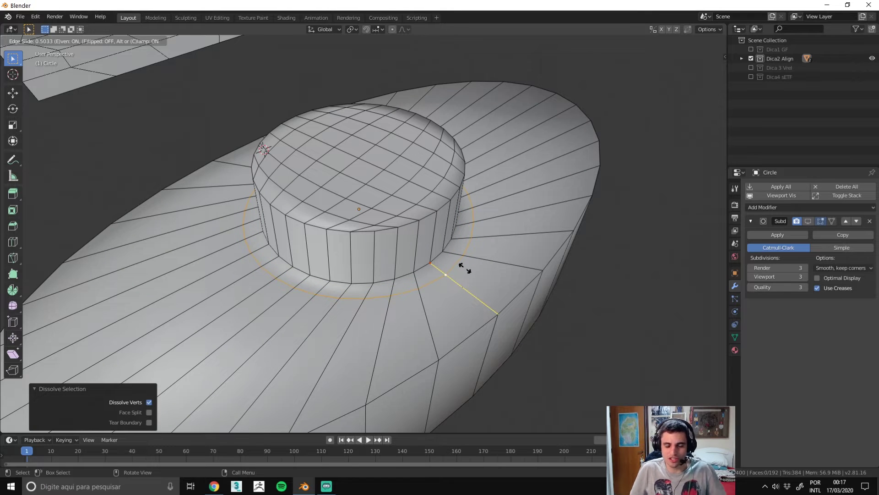
{"action": "key", "text": "Print"}
{"action": "left_click_drag", "start_coordinate": [68, 80], "coordinate": [750, 481]}
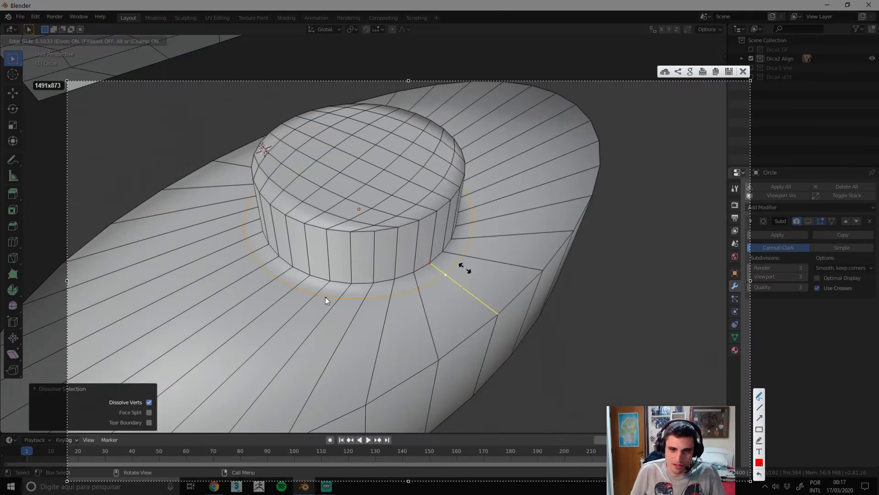
{"action": "left_click_drag", "start_coordinate": [467, 232], "coordinate": [489, 175]}
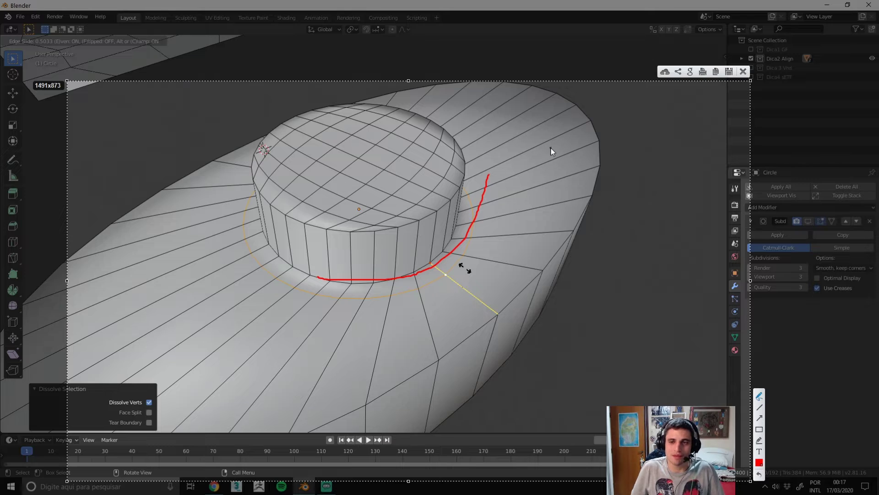
{"action": "key", "text": "Escape"}
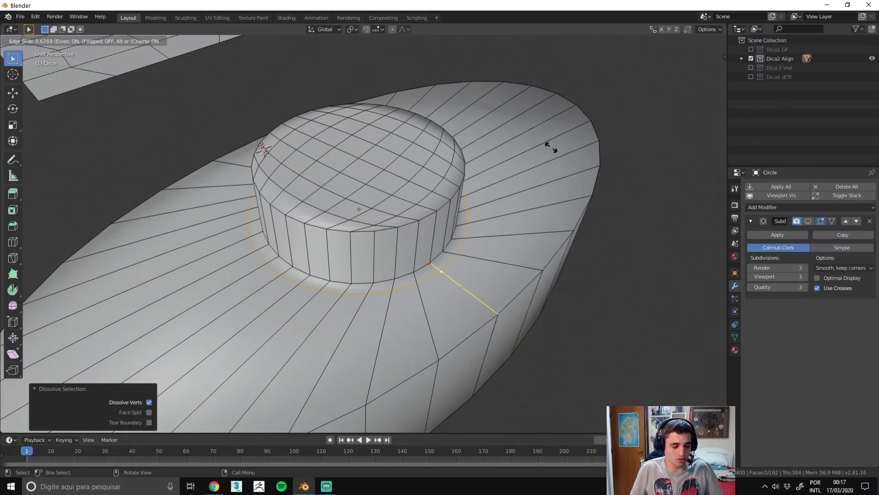
Step: Flip the even slide back and forth, leaving the loop hugging the dome base
{"action": "key", "text": "f"}
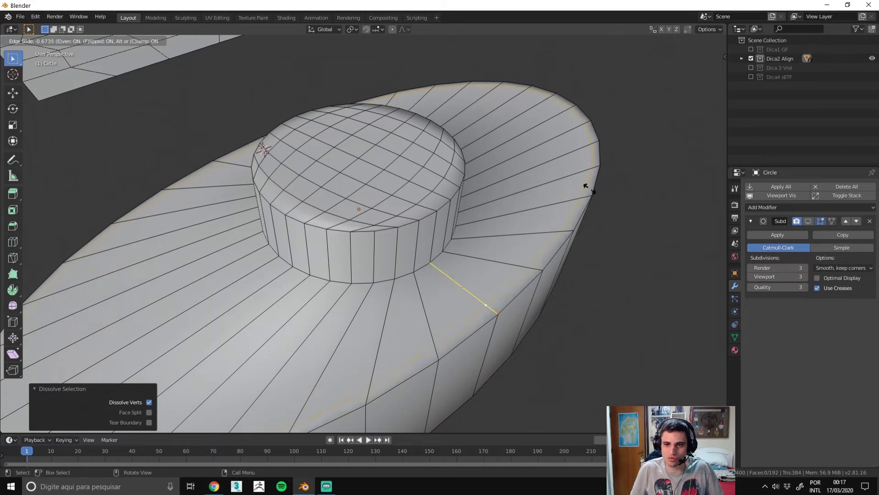
{"action": "key", "text": "Print"}
{"action": "left_click_drag", "start_coordinate": [267, 47], "coordinate": [792, 445]}
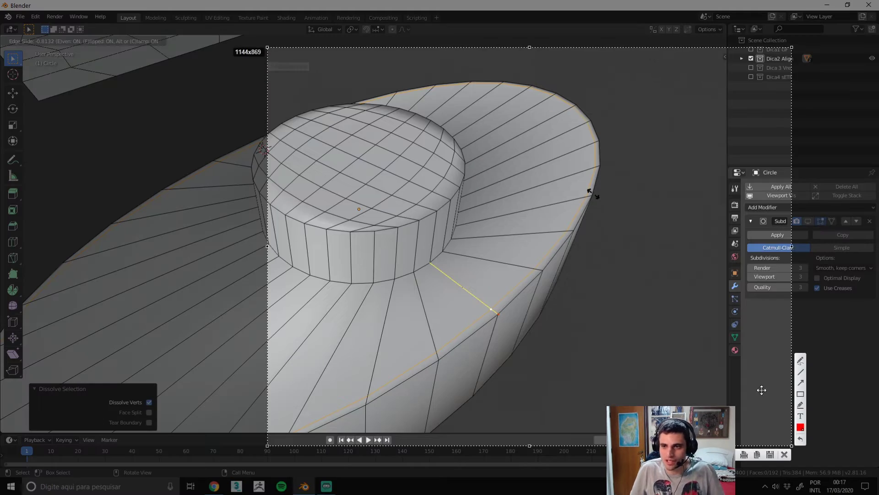
{"action": "left_click_drag", "start_coordinate": [491, 309], "coordinate": [503, 314]}
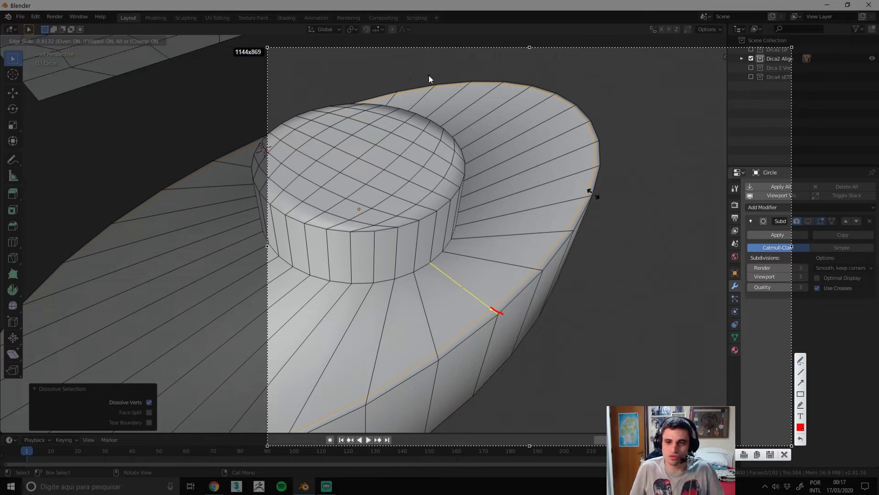
{"action": "key", "text": "Escape"}
{"action": "key", "text": "f"}
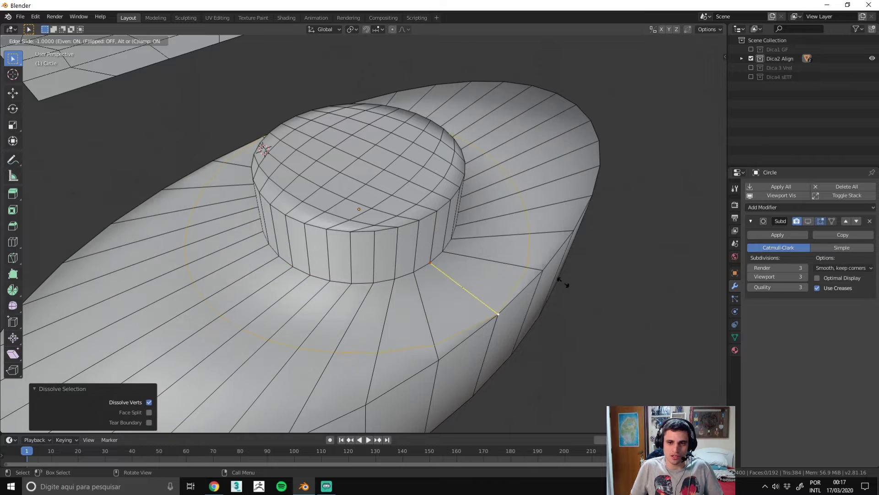
{"action": "left_click", "coordinate": [454, 258]}
Step: Add a second even loop cut on the outer surface, then return to Object Mode
{"action": "key", "text": "ctrl+r"}
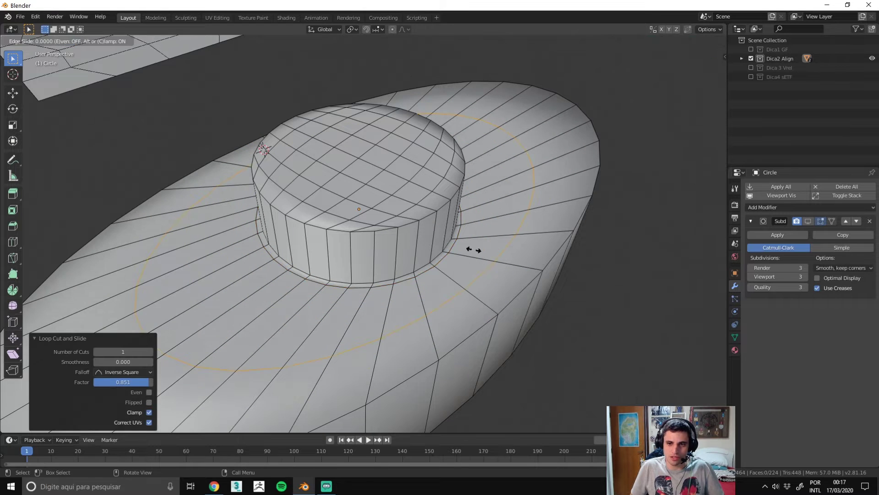
{"action": "left_click", "coordinate": [477, 252]}
{"action": "key", "text": "e"}
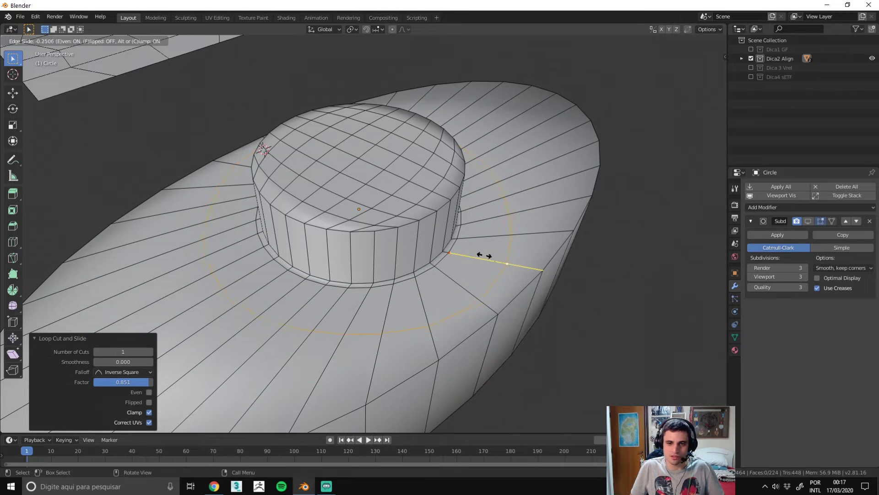
{"action": "left_click", "coordinate": [509, 267]}
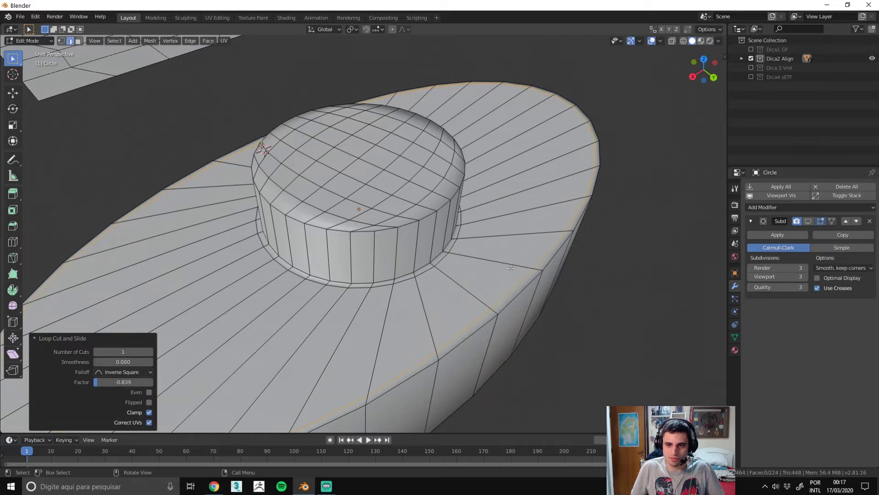
{"action": "key", "text": "Tab"}
{"action": "left_click", "coordinate": [614, 340]}
{"action": "scroll", "coordinate": [550, 321], "scroll_direction": "down", "scroll_amount": 5}
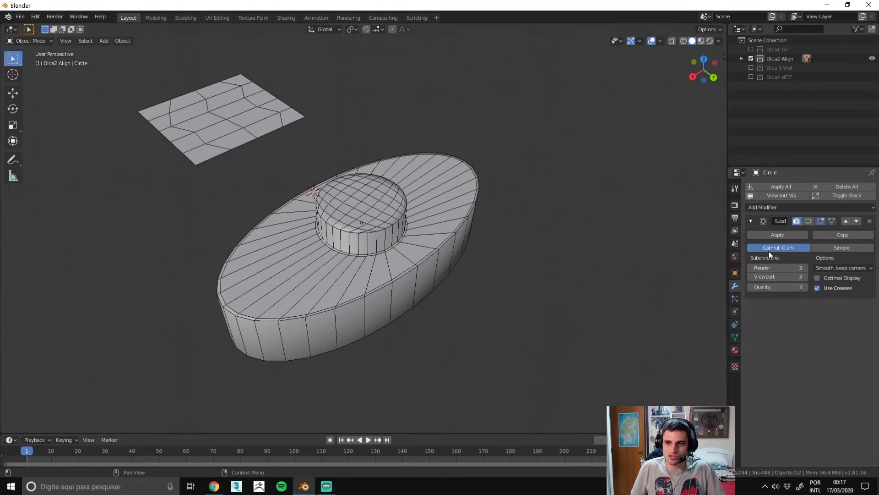
Step: Show the subdivision result, then edit the small plane with the view centred on it
{"action": "left_click", "coordinate": [808, 220]}
{"action": "mouse_move", "coordinate": [533, 265]}
{"action": "middle_mouse_down"}
{"action": "mouse_move", "coordinate": [378, 247]}
{"action": "mouse_move", "coordinate": [456, 247]}
{"action": "mouse_move", "coordinate": [488, 284]}
{"action": "middle_mouse_up"}
{"action": "left_click", "coordinate": [270, 257]}
{"action": "key", "text": "Tab"}
{"action": "middle_click_drag", "start_coordinate": [320, 257], "coordinate": [343, 225]}
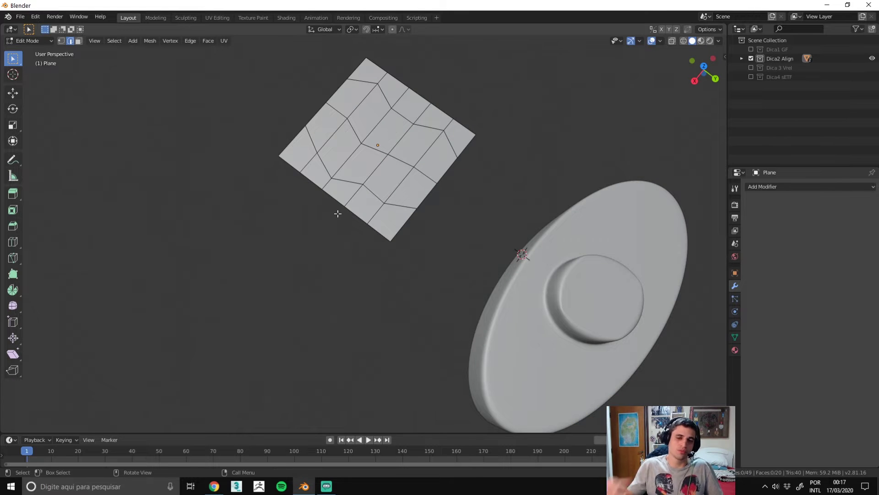
{"action": "key", "text": "KP_Decimal"}
Step: Try a loop cut across the plane, then undo it
{"action": "key", "text": "ctrl+r"}
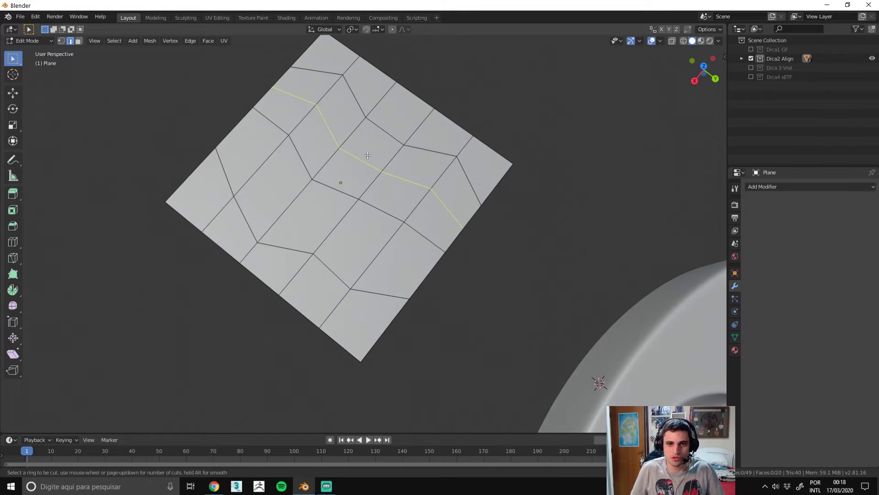
{"action": "left_click", "coordinate": [365, 154]}
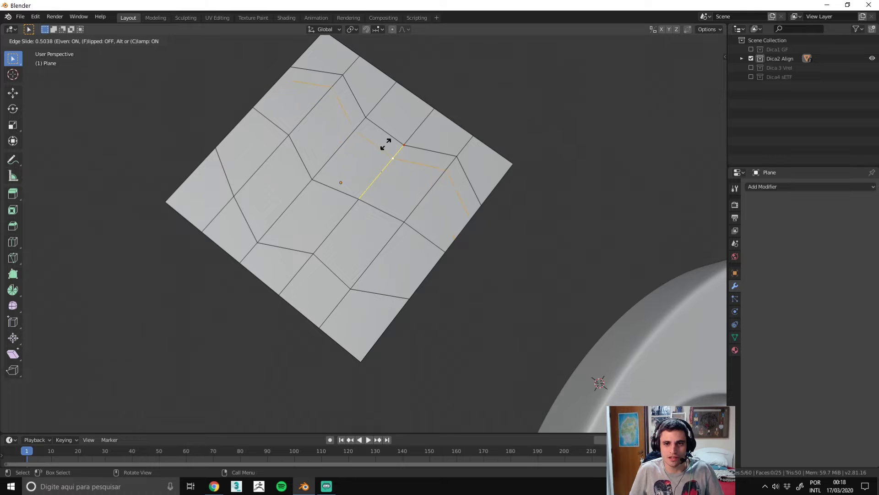
{"action": "right_click", "coordinate": [351, 174]}
{"action": "key", "text": "ctrl+z"}
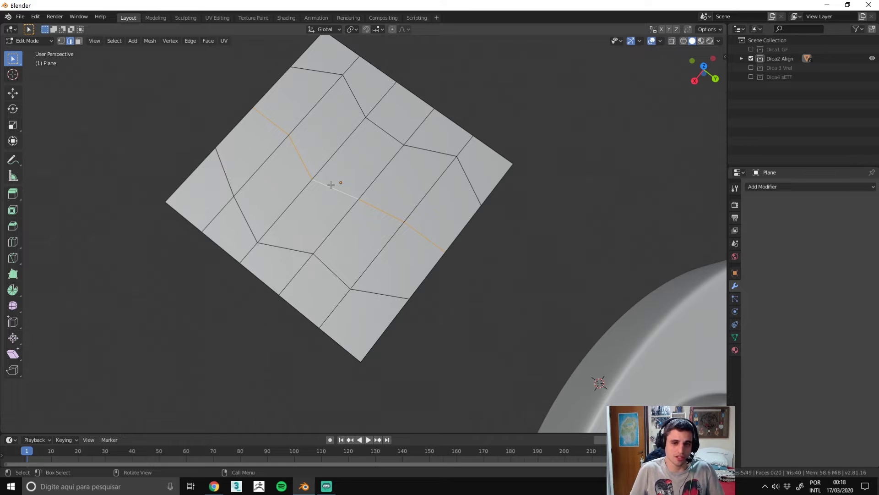
Step: Slide the zigzag edge loop evenly so it straightens against its neighbour
{"action": "key", "text": "g"}
{"action": "key", "text": "g"}
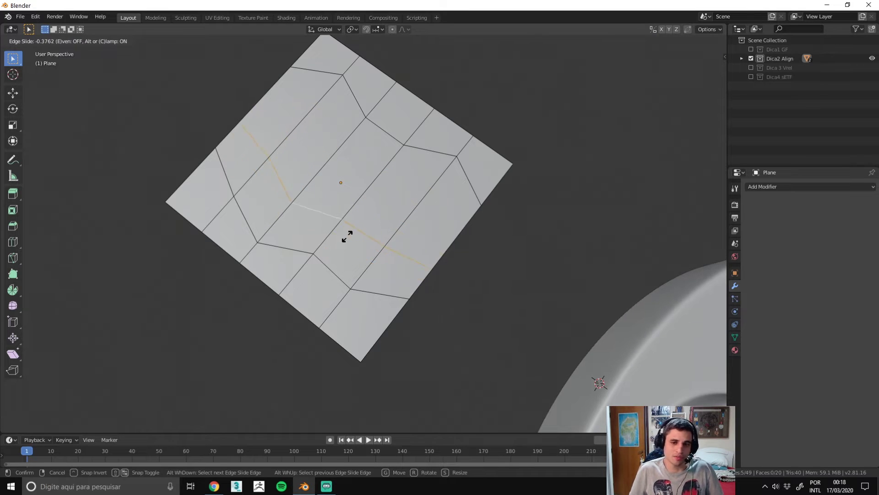
{"action": "key", "text": "e"}
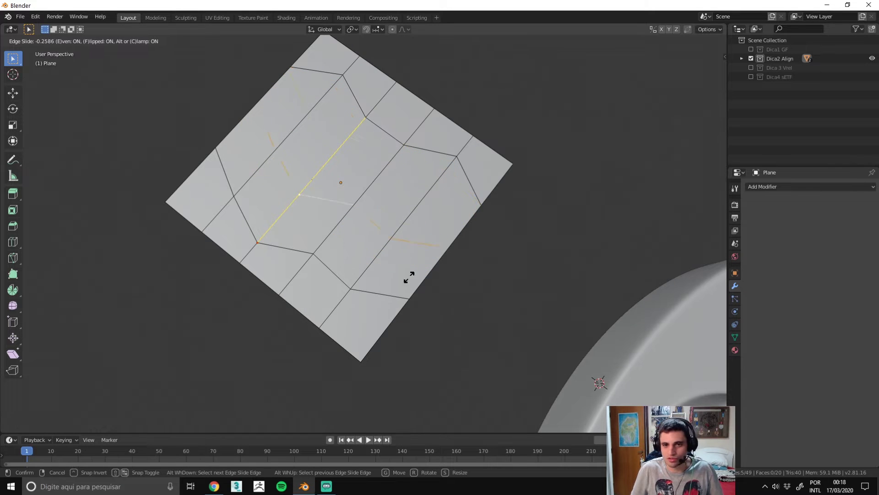
{"action": "left_click", "coordinate": [426, 273]}
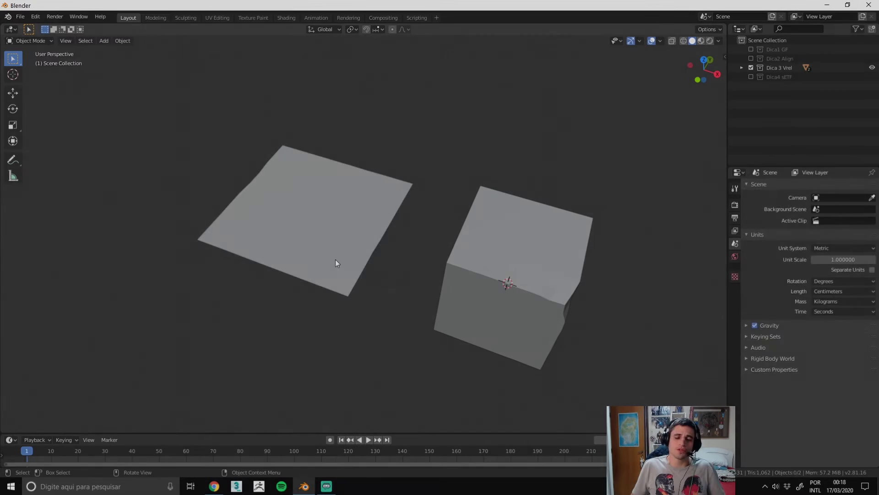
{"action": "left_click", "coordinate": [335, 260]}
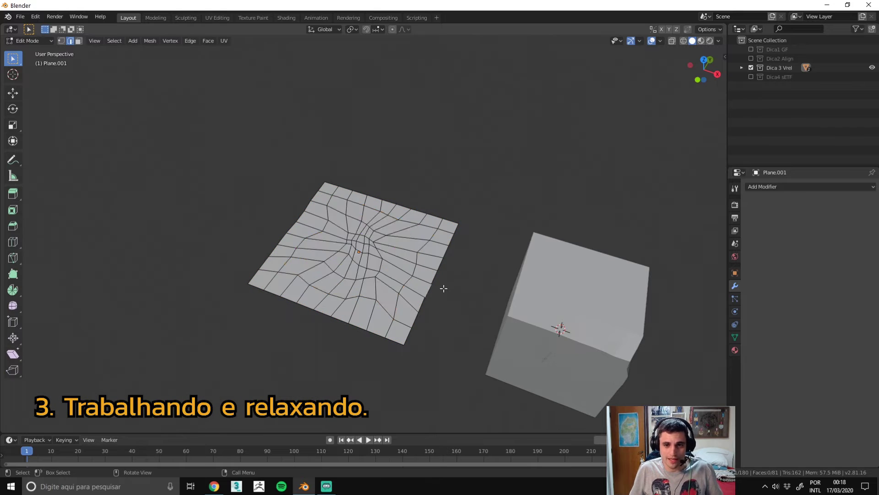
Step: Smooth the plane's pinched centre in Sculpt Mode with a lower-strength Smooth brush
{"action": "mouse_move", "coordinate": [443, 288]}
{"action": "middle_mouse_down"}
{"action": "mouse_move", "coordinate": [408, 356]}
{"action": "mouse_move", "coordinate": [467, 284]}
{"action": "middle_mouse_up"}
{"action": "key", "text": "Tab"}
{"action": "key", "text": "Tab"}
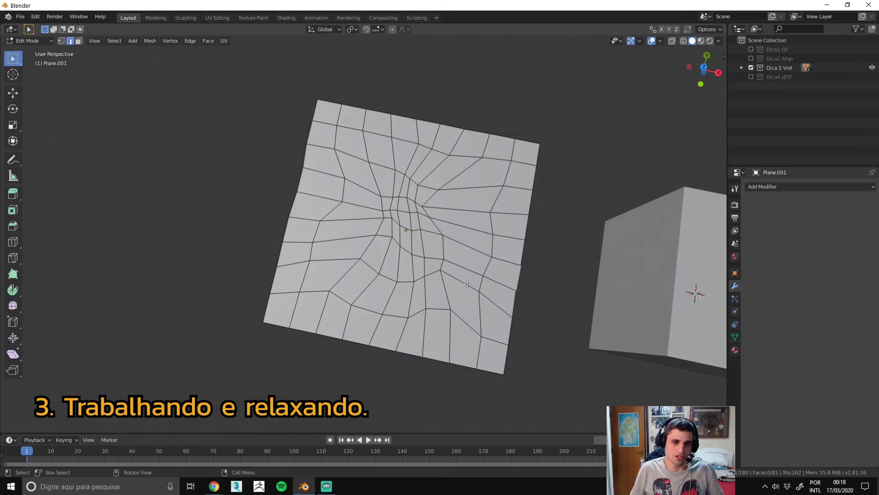
{"action": "key", "text": "ctrl+Tab"}
{"action": "left_click", "coordinate": [413, 242]}
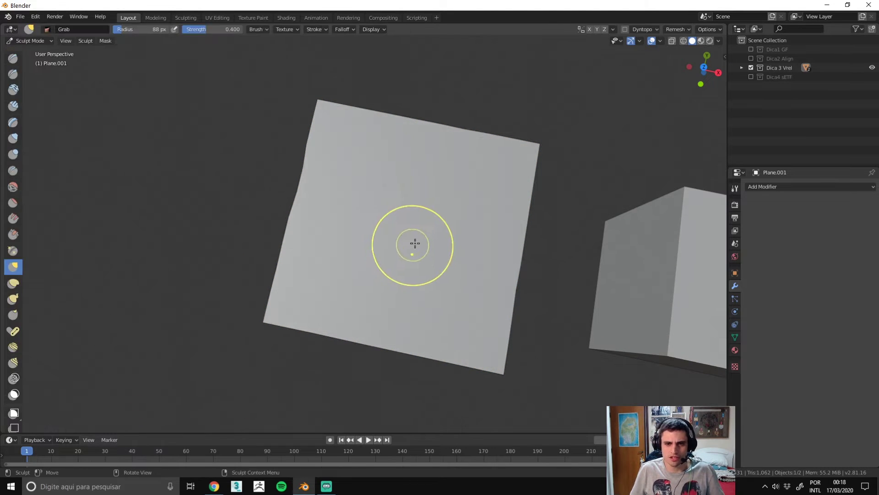
{"action": "mouse_move", "coordinate": [415, 243]}
{"action": "middle_mouse_down", "text": "shift"}
{"action": "mouse_move", "coordinate": [377, 269]}
{"action": "mouse_move", "coordinate": [334, 259]}
{"action": "middle_mouse_up", "text": "shift"}
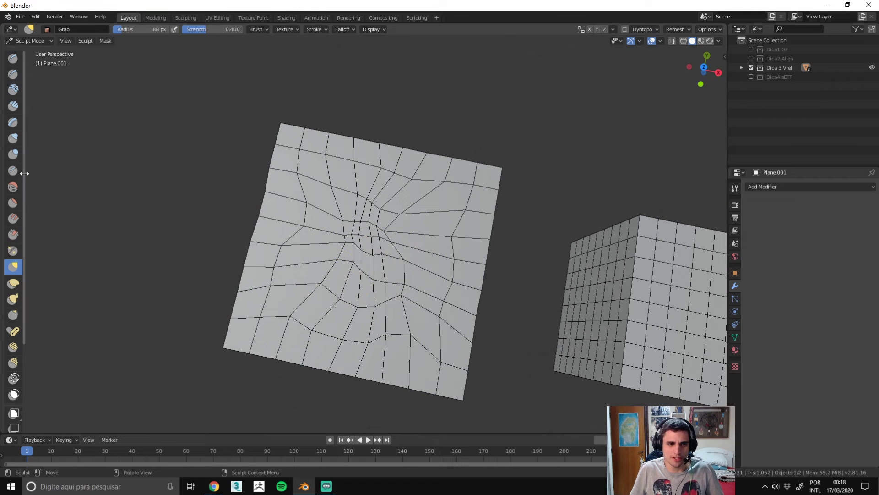
{"action": "left_click", "coordinate": [13, 186]}
{"action": "key", "text": "shift+f"}
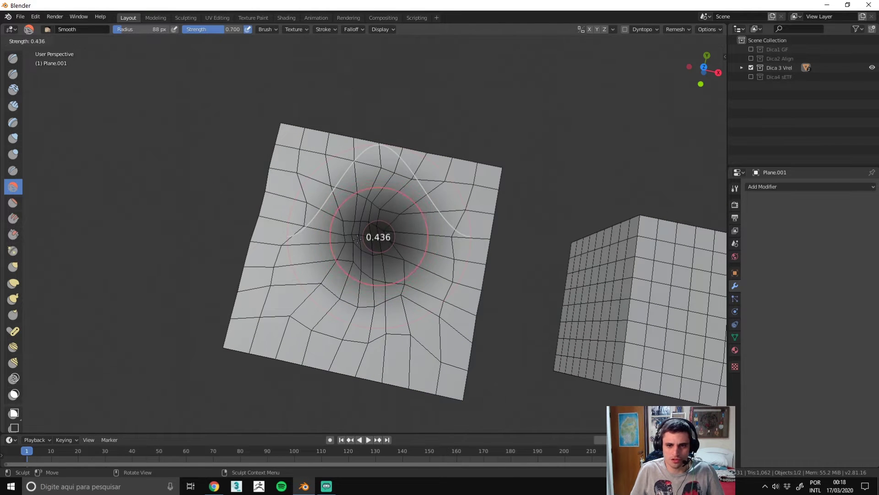
{"action": "left_click", "coordinate": [370, 237]}
{"action": "mouse_move", "coordinate": [369, 237]}
{"action": "left_mouse_down"}
{"action": "mouse_move", "coordinate": [363, 222]}
{"action": "mouse_move", "coordinate": [314, 188]}
{"action": "mouse_move", "coordinate": [295, 235]}
{"action": "mouse_move", "coordinate": [422, 328]}
{"action": "mouse_move", "coordinate": [440, 220]}
{"action": "mouse_move", "coordinate": [373, 239]}
{"action": "mouse_move", "coordinate": [309, 287]}
{"action": "left_mouse_up"}
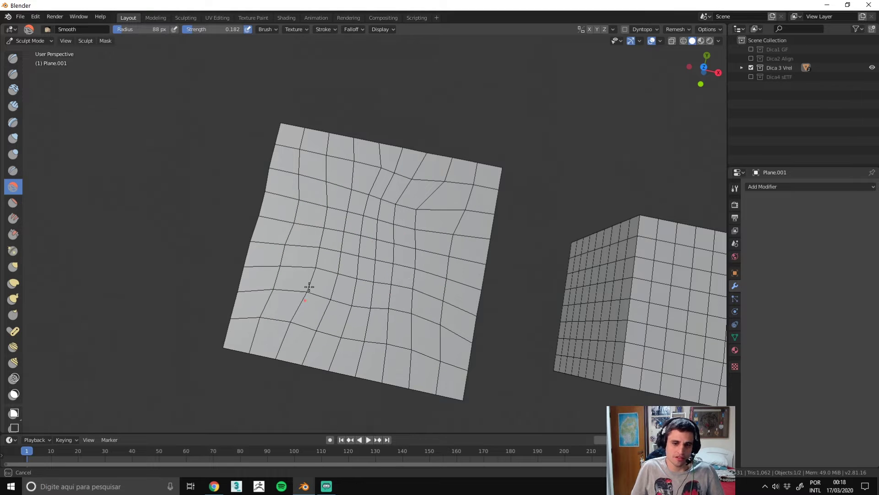
Step: Undo the smoothing and select one face near the upper-left corner in face mode
{"action": "key", "text": "ctrl+z"}
{"action": "key", "text": "ctrl+z"}
{"action": "key", "text": "Tab"}
{"action": "key", "text": "3"}
{"action": "mouse_move", "coordinate": [364, 290]}
{"action": "middle_mouse_down"}
{"action": "mouse_move", "coordinate": [279, 243]}
{"action": "mouse_move", "coordinate": [481, 279]}
{"action": "mouse_move", "coordinate": [524, 297]}
{"action": "mouse_move", "coordinate": [525, 273]}
{"action": "mouse_move", "coordinate": [538, 305]}
{"action": "middle_mouse_up"}
{"action": "left_click", "coordinate": [279, 243]}
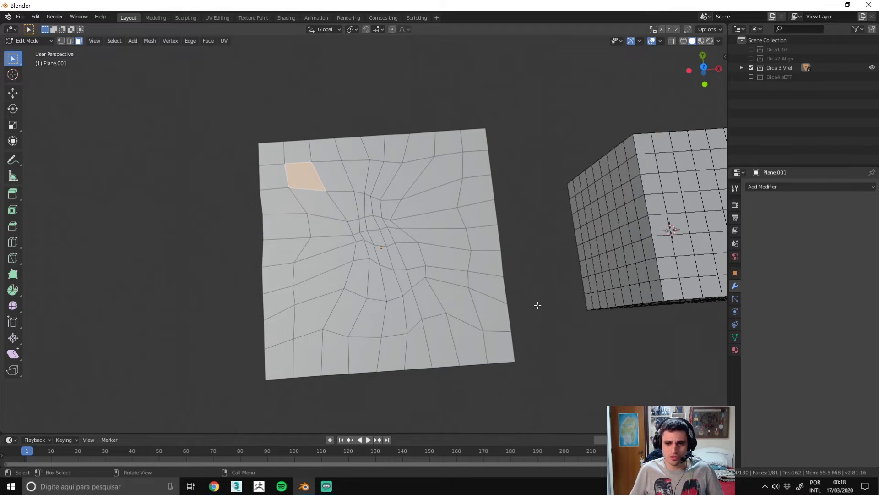
Step: Fill-select the inner faces between two corners, minus the right-edge column
{"action": "middle_click_drag", "start_coordinate": [412, 220], "coordinate": [409, 206]}
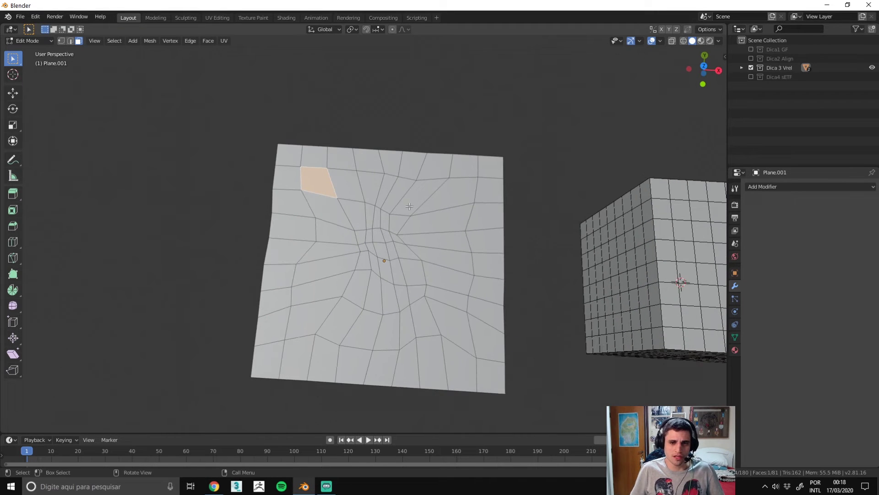
{"action": "left_click", "coordinate": [481, 326], "text": "ctrl+shift"}
{"action": "left_click_drag", "start_coordinate": [499, 164], "coordinate": [539, 426], "text": "ctrl"}
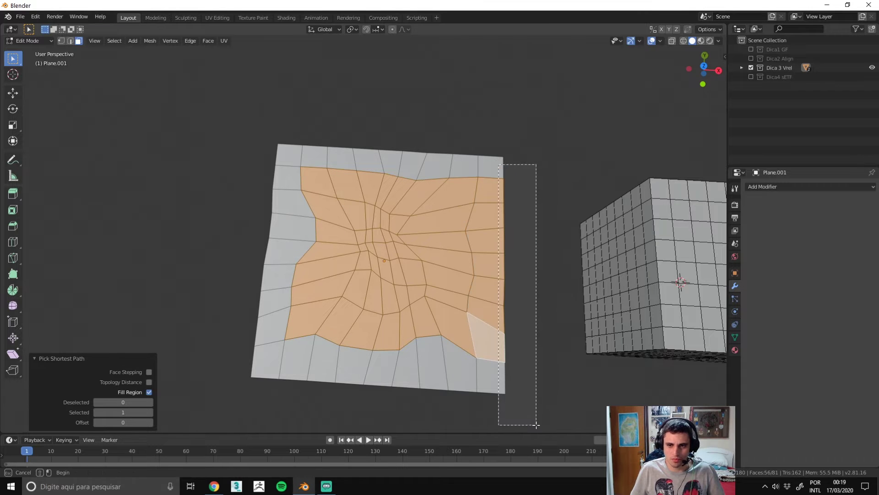
{"action": "mouse_move", "coordinate": [520, 278]}
{"action": "middle_mouse_down"}
{"action": "mouse_move", "coordinate": [414, 229]}
{"action": "mouse_move", "coordinate": [430, 220]}
{"action": "middle_mouse_up"}
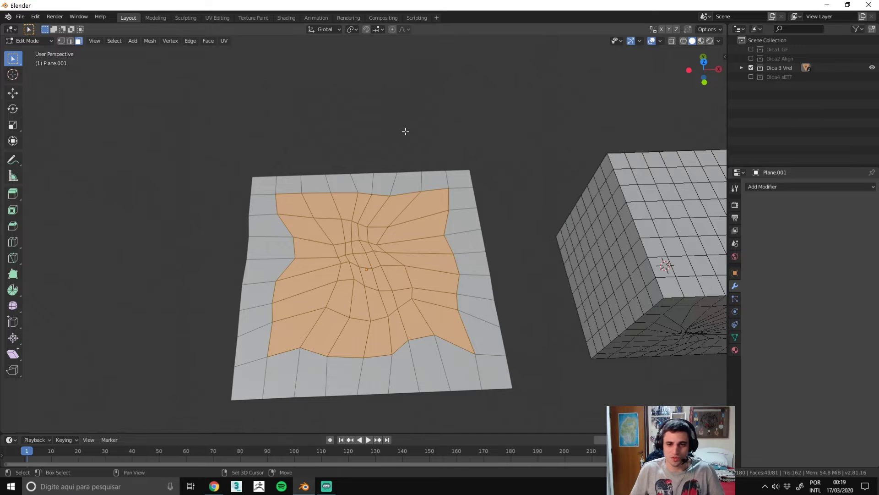
{"action": "middle_click_drag", "start_coordinate": [405, 131], "coordinate": [409, 122], "text": "shift"}
{"action": "middle_click_drag", "start_coordinate": [308, 223], "coordinate": [311, 209], "text": "shift"}
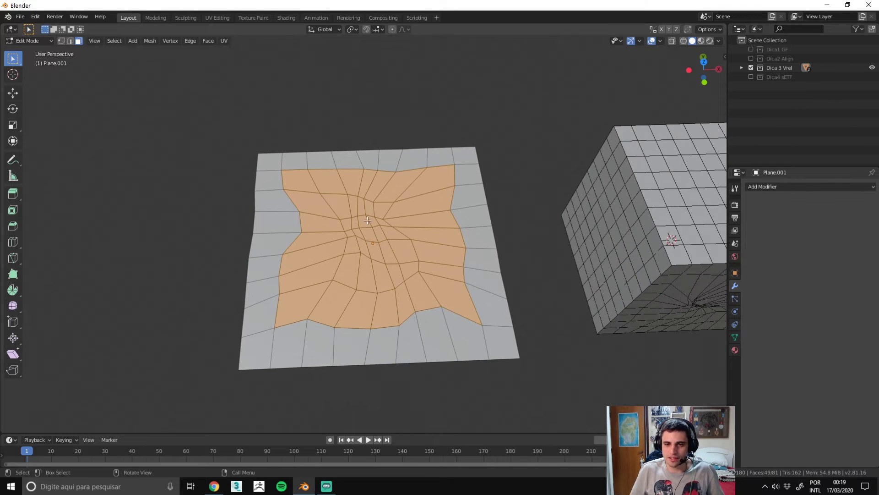
{"action": "scroll", "coordinate": [368, 220], "scroll_direction": "up", "scroll_amount": 2}
{"action": "scroll", "coordinate": [348, 247], "scroll_direction": "up", "scroll_amount": 1}
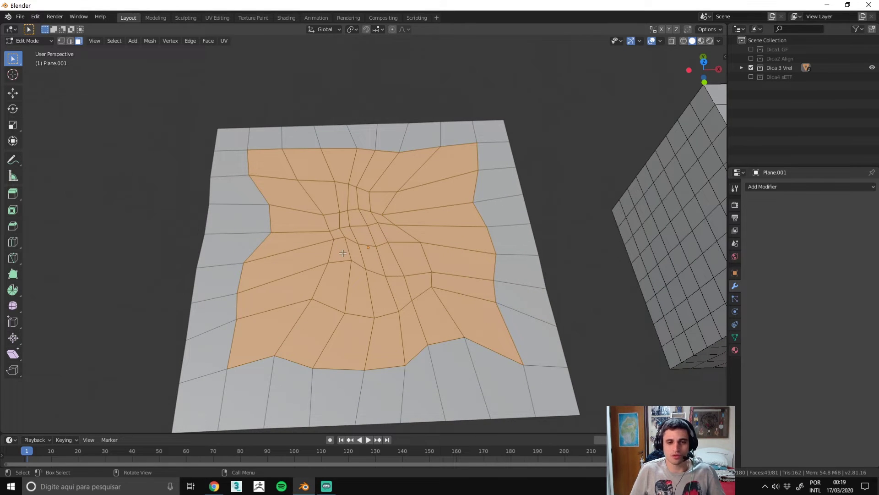
Step: Apply Smooth Vertices to the selected faces and trial its smoothing strength
{"action": "key", "text": "ctrl+v"}
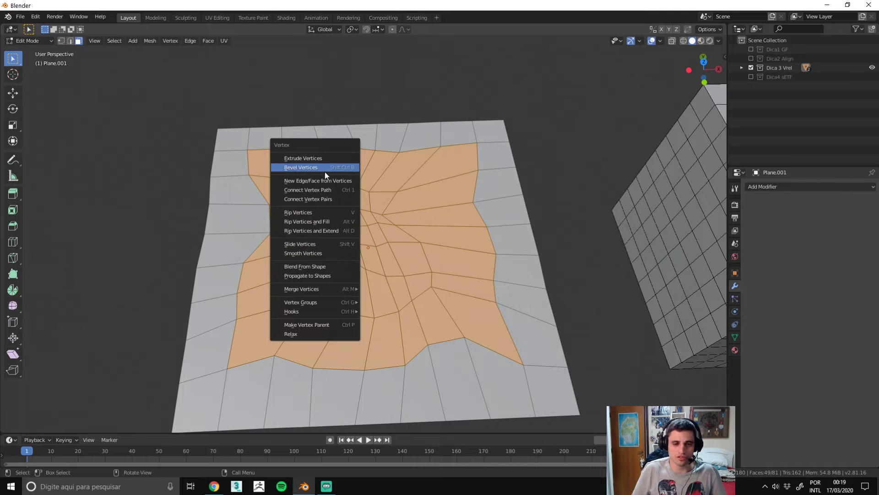
{"action": "left_click", "coordinate": [304, 254]}
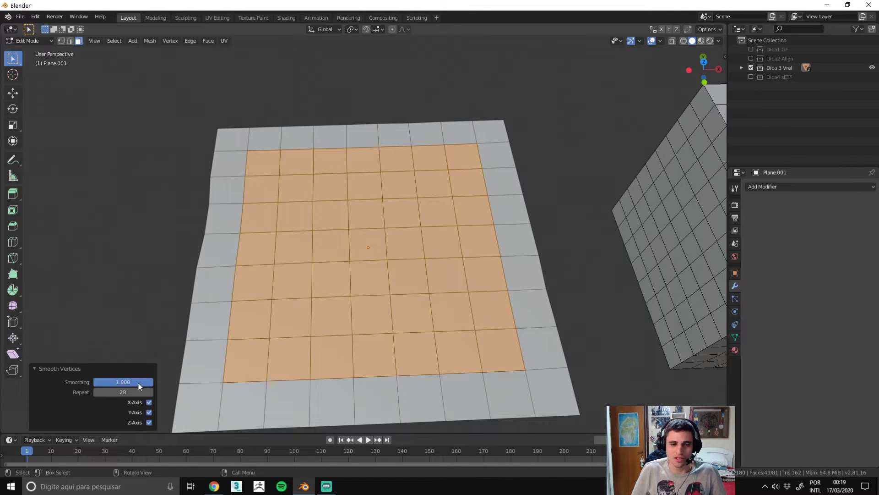
{"action": "left_click_drag", "start_coordinate": [138, 386], "coordinate": [96, 387]}
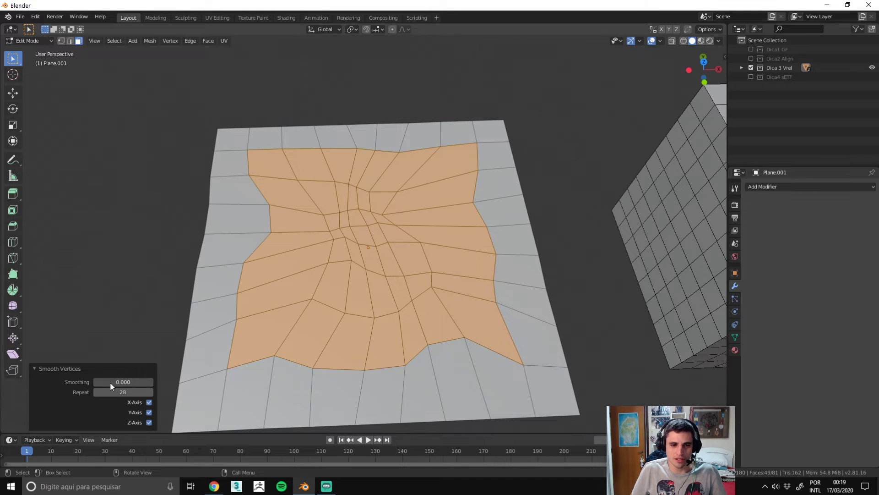
{"action": "key", "text": "Return"}
{"action": "type", "text": "0.500"}
Step: Vary the Smooth Vertices Repeat count and set Smoothing to 1
{"action": "left_click", "coordinate": [123, 393]}
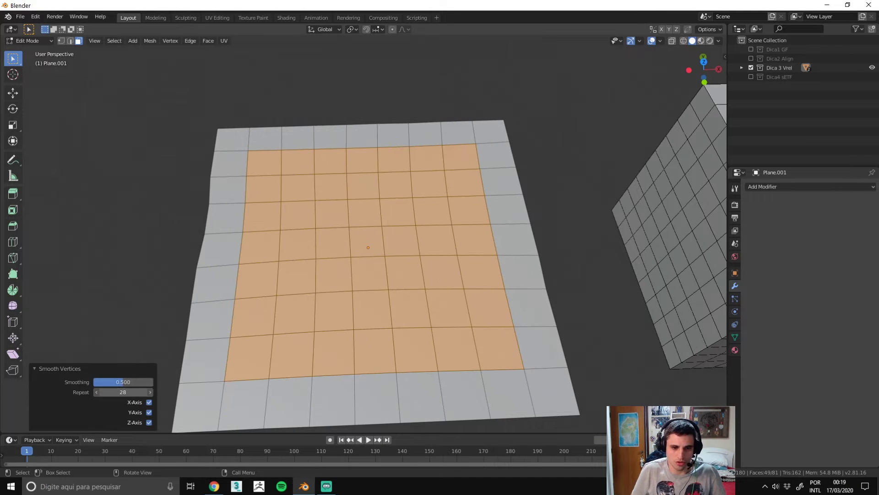
{"action": "type", "text": "1"}
{"action": "key", "text": "Return"}
{"action": "left_click", "coordinate": [150, 393]}
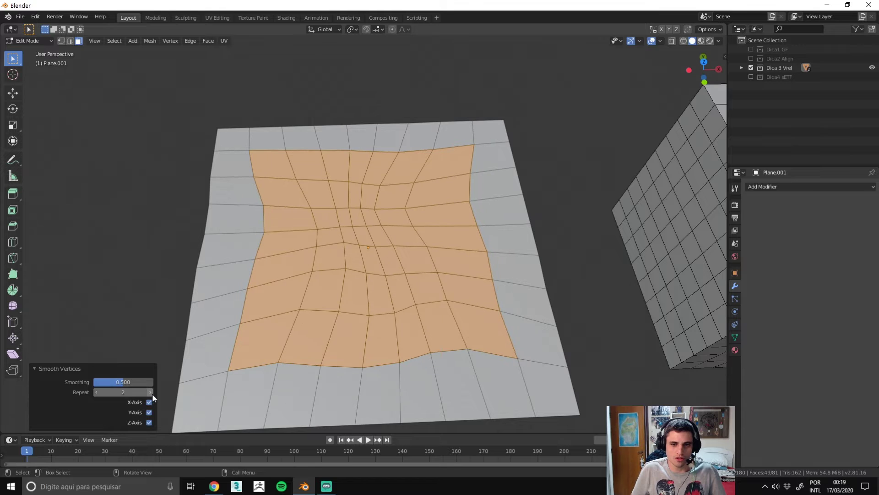
{"action": "left_click", "coordinate": [151, 393]}
{"action": "left_click", "coordinate": [150, 392]}
{"action": "mouse_move", "coordinate": [152, 394]}
{"action": "left_mouse_down"}
{"action": "mouse_move", "coordinate": [137, 393]}
{"action": "mouse_move", "coordinate": [146, 392]}
{"action": "left_mouse_up"}
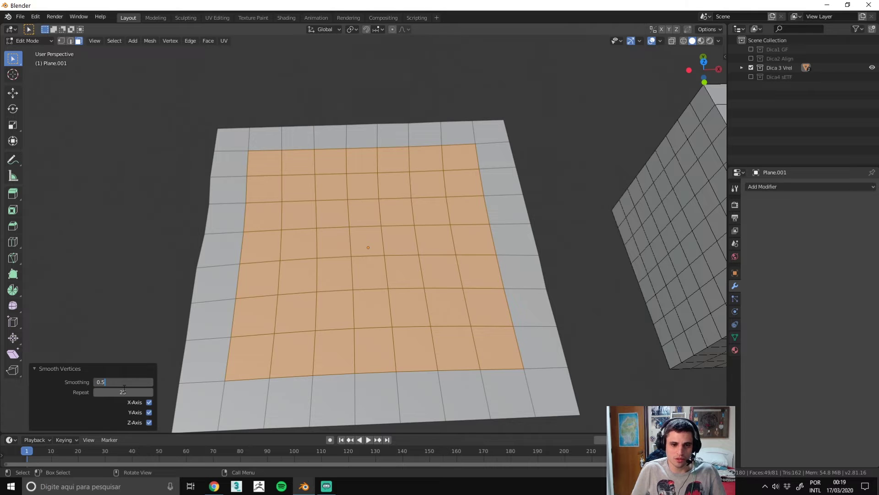
{"action": "key", "text": "BackSpace"}
{"action": "key", "text": "BackSpace"}
{"action": "key", "text": "BackSpace"}
{"action": "type", "text": "1"}
{"action": "key", "text": "Return"}
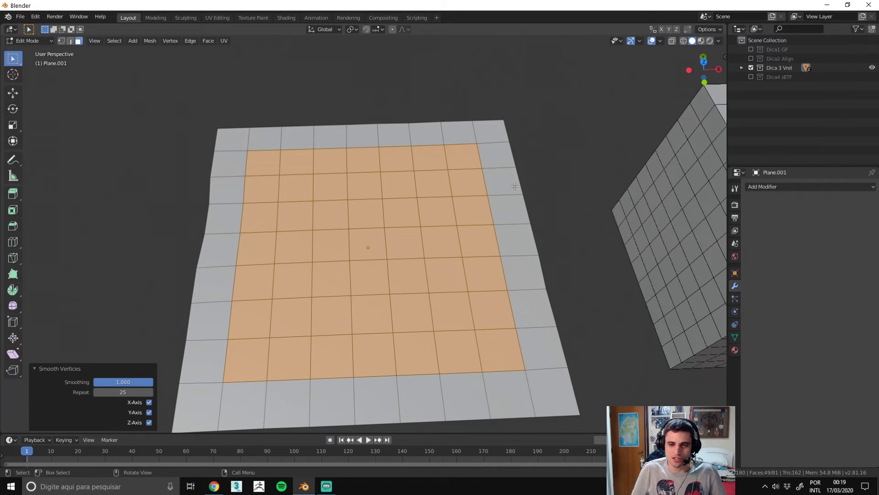
Step: Inspect the result, undo to the selection, and reapply Smooth Vertices with adjusted strength
{"action": "mouse_move", "coordinate": [514, 185]}
{"action": "middle_mouse_down"}
{"action": "mouse_move", "coordinate": [433, 316]}
{"action": "mouse_move", "coordinate": [403, 193]}
{"action": "middle_mouse_up"}
{"action": "left_click_drag", "start_coordinate": [151, 382], "coordinate": [112, 382]}
{"action": "left_click", "coordinate": [521, 314]}
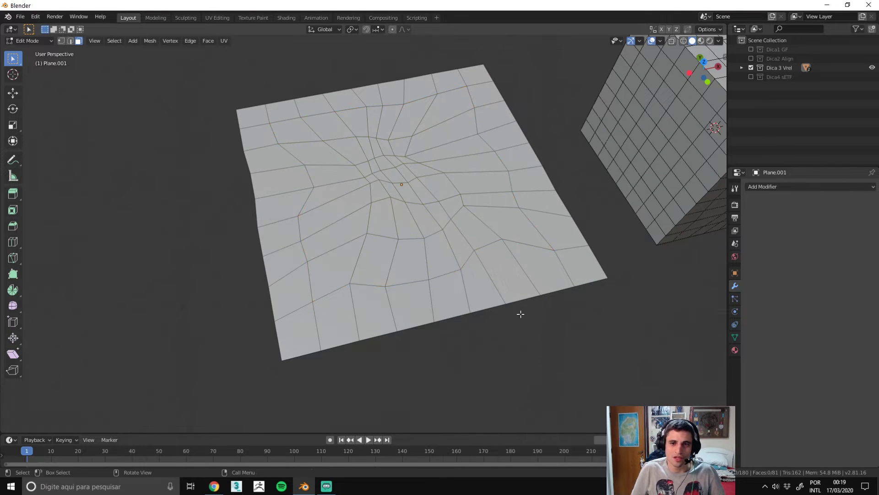
{"action": "key", "text": "ctrl+z"}
{"action": "key", "text": "ctrl+v"}
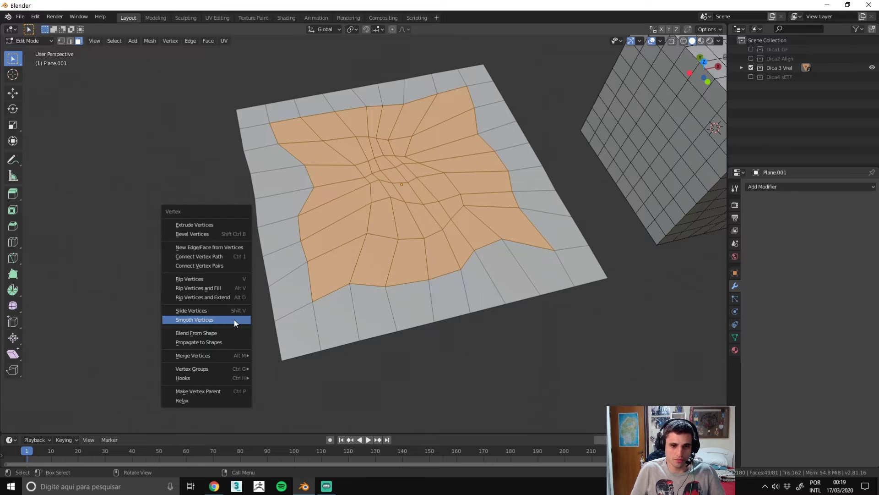
{"action": "left_click", "coordinate": [213, 320]}
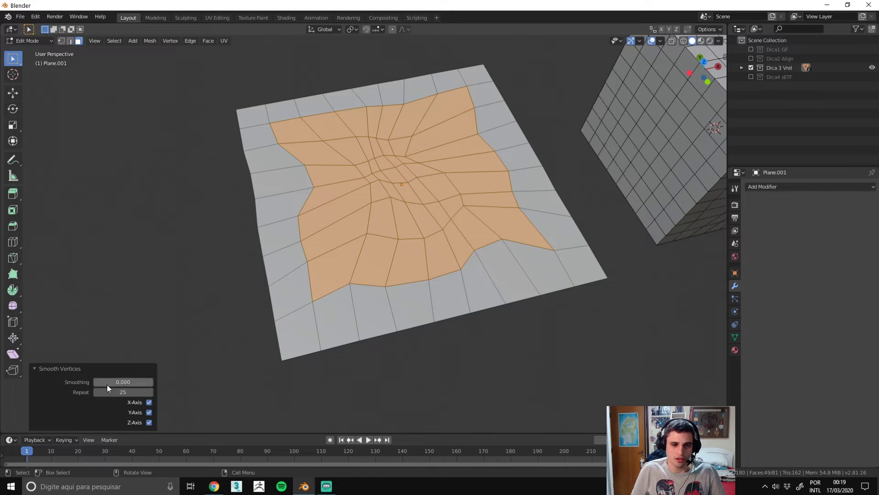
{"action": "mouse_move", "coordinate": [106, 382]}
{"action": "left_mouse_down"}
{"action": "mouse_move", "coordinate": [131, 382]}
{"action": "mouse_move", "coordinate": [110, 392]}
{"action": "left_mouse_up"}
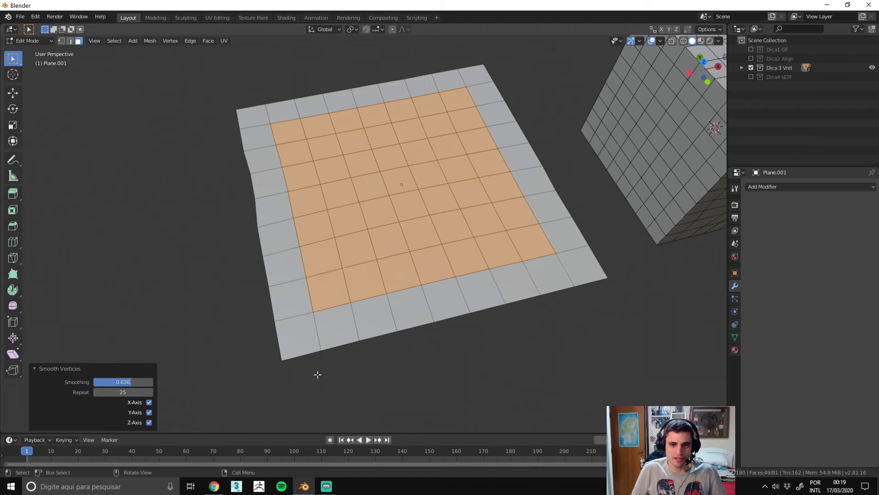
{"action": "middle_click_drag", "start_coordinate": [316, 375], "coordinate": [535, 347]}
{"action": "key", "text": "ctrl+Tab"}
{"action": "scroll", "coordinate": [595, 300], "scroll_direction": "down", "scroll_amount": 5}
Step: Return to Object Mode, select the cube and enter its Edit Mode
{"action": "key", "text": "ctrl+Tab"}
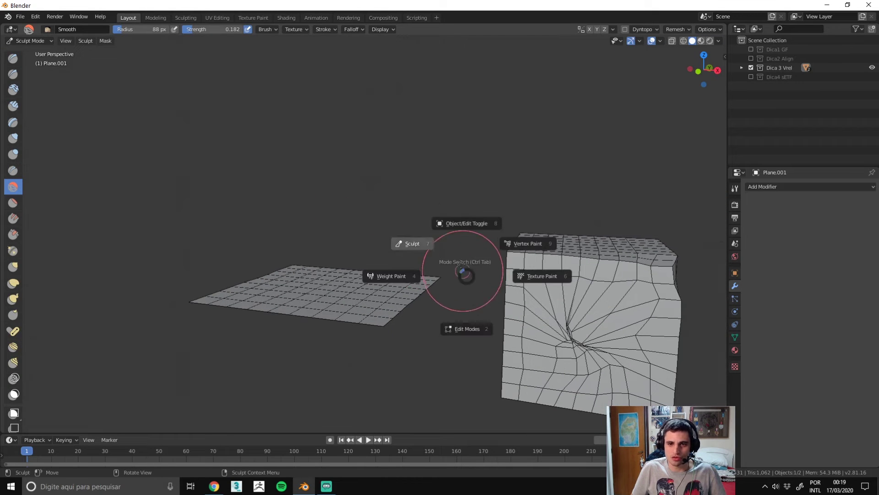
{"action": "left_click", "coordinate": [472, 227]}
{"action": "left_click", "coordinate": [586, 300]}
{"action": "key", "text": "Tab"}
{"action": "middle_click_drag", "start_coordinate": [586, 301], "coordinate": [355, 208]}
{"action": "scroll", "coordinate": [451, 239], "scroll_direction": "up", "scroll_amount": 2}
Step: Circle-select the cube's pinched front faces and smooth them with Smooth Vertices
{"action": "key", "text": "c"}
{"action": "left_click_drag", "start_coordinate": [356, 207], "coordinate": [390, 216]}
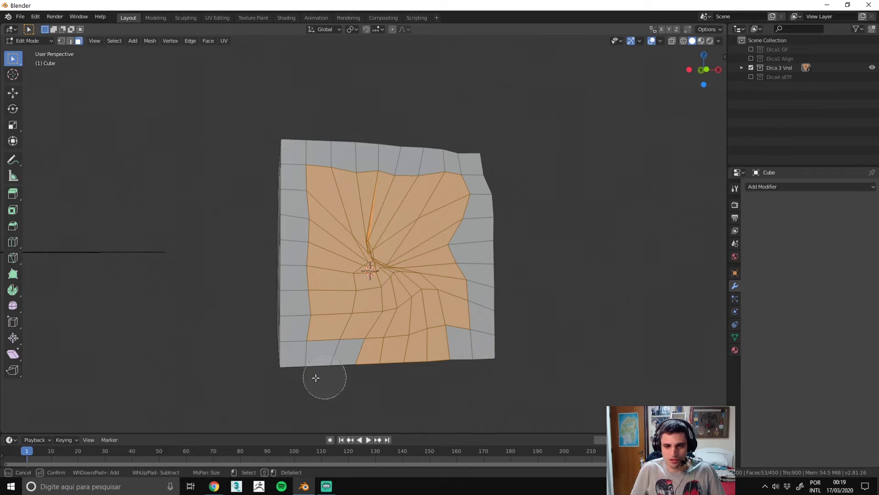
{"action": "left_click_drag", "start_coordinate": [483, 388], "coordinate": [354, 367], "text": "shift"}
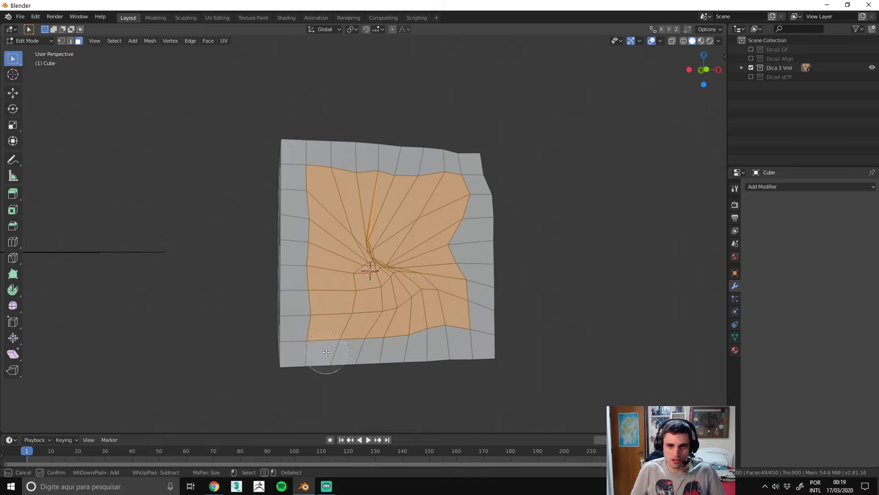
{"action": "mouse_move", "coordinate": [409, 160]}
{"action": "left_mouse_down"}
{"action": "mouse_move", "coordinate": [344, 139]}
{"action": "mouse_move", "coordinate": [467, 183]}
{"action": "left_mouse_up"}
{"action": "key", "text": "Escape"}
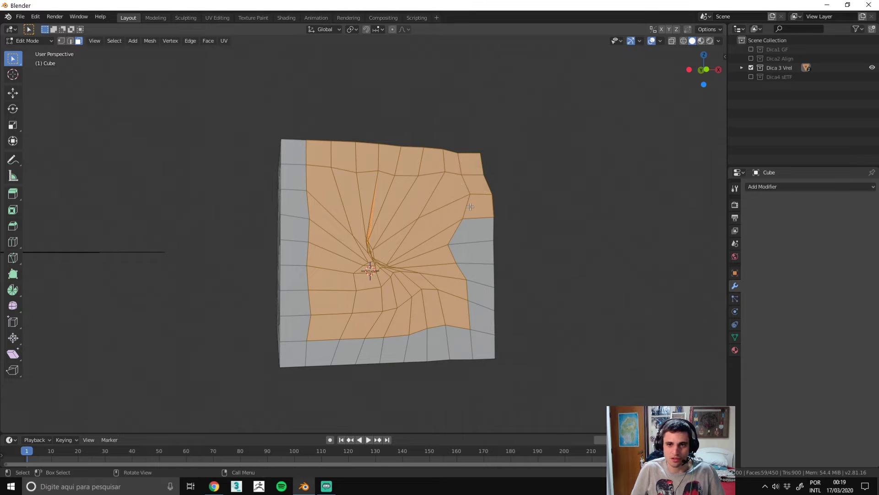
{"action": "key", "text": "ctrl+v"}
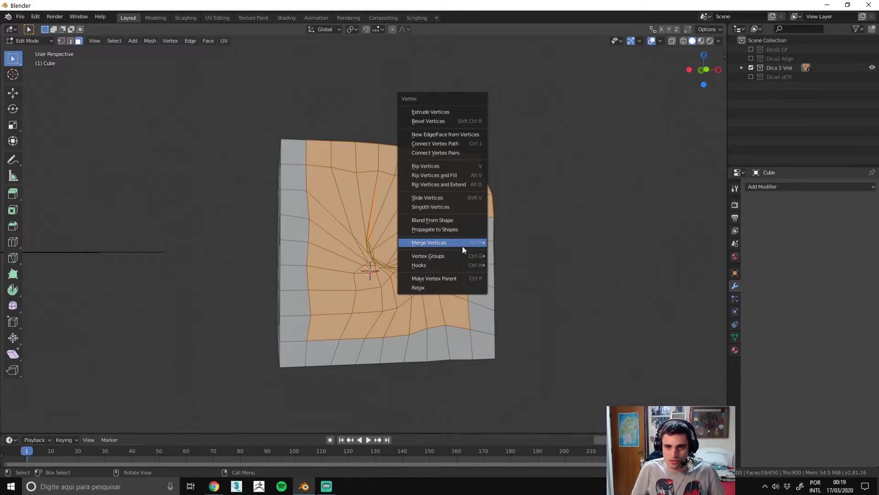
{"action": "left_click", "coordinate": [435, 206]}
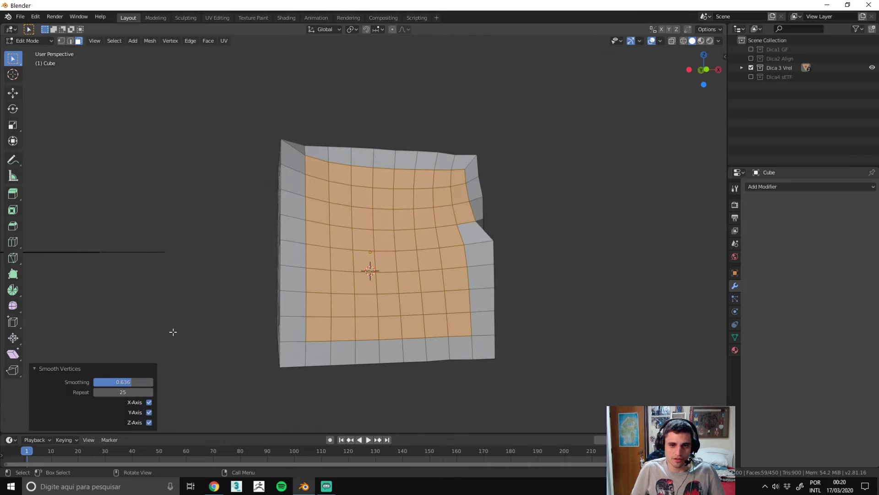
Step: Drop the right-edge faces, smooth again at full strength, then deselect all
{"action": "mouse_move", "coordinate": [173, 332]}
{"action": "middle_mouse_down"}
{"action": "mouse_move", "coordinate": [454, 170]}
{"action": "mouse_move", "coordinate": [320, 142]}
{"action": "middle_mouse_up"}
{"action": "key", "text": "c"}
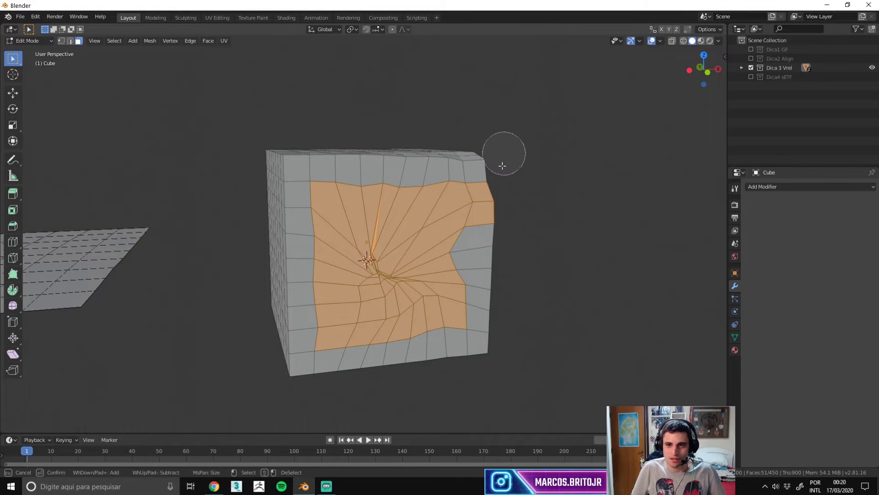
{"action": "left_click_drag", "start_coordinate": [503, 166], "coordinate": [503, 234], "text": "shift"}
{"action": "key", "text": "Escape"}
{"action": "key", "text": "ctrl+v"}
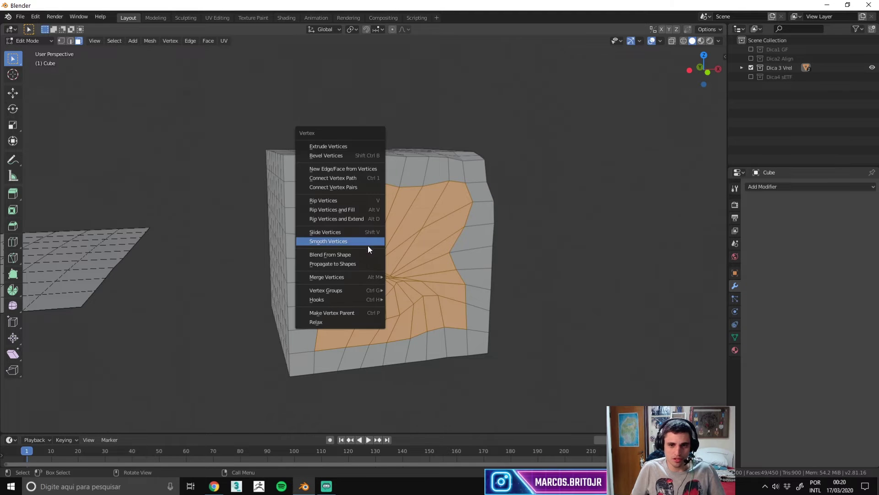
{"action": "left_click", "coordinate": [361, 242]}
{"action": "middle_click_drag", "start_coordinate": [361, 242], "coordinate": [367, 222]}
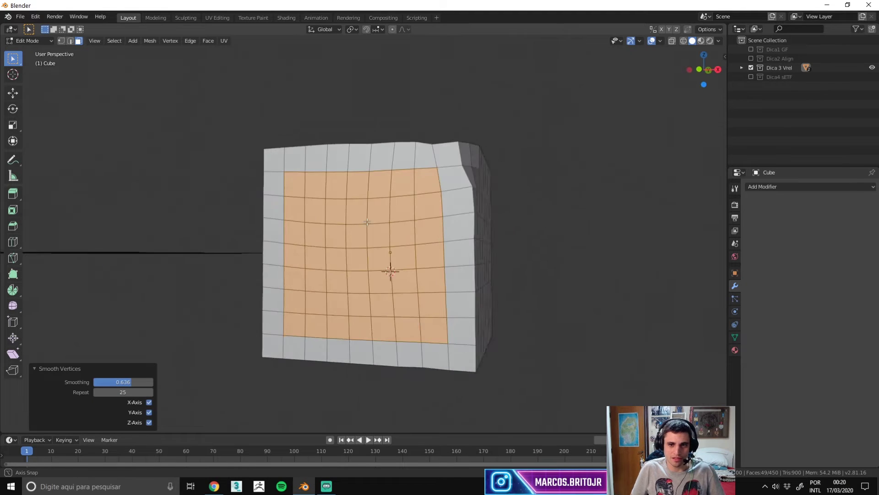
{"action": "left_click_drag", "start_coordinate": [105, 382], "coordinate": [146, 382]}
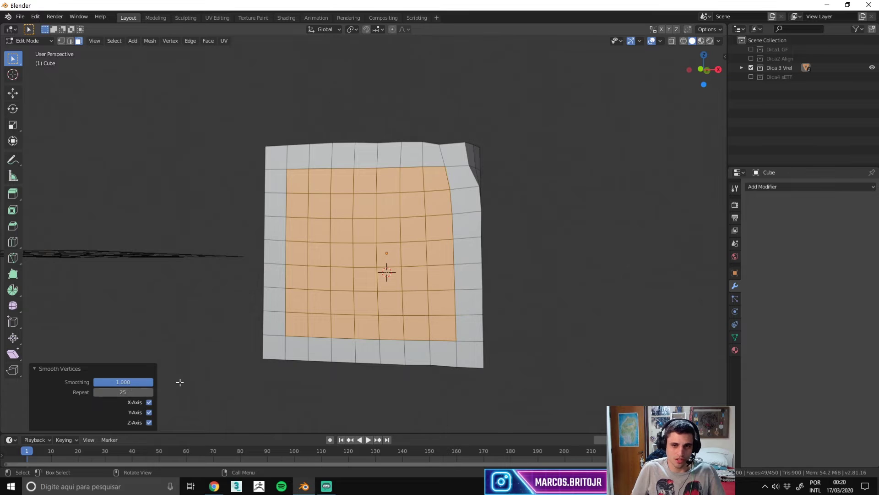
{"action": "key", "text": "alt+a"}
{"action": "middle_click_drag", "start_coordinate": [558, 290], "coordinate": [591, 298]}
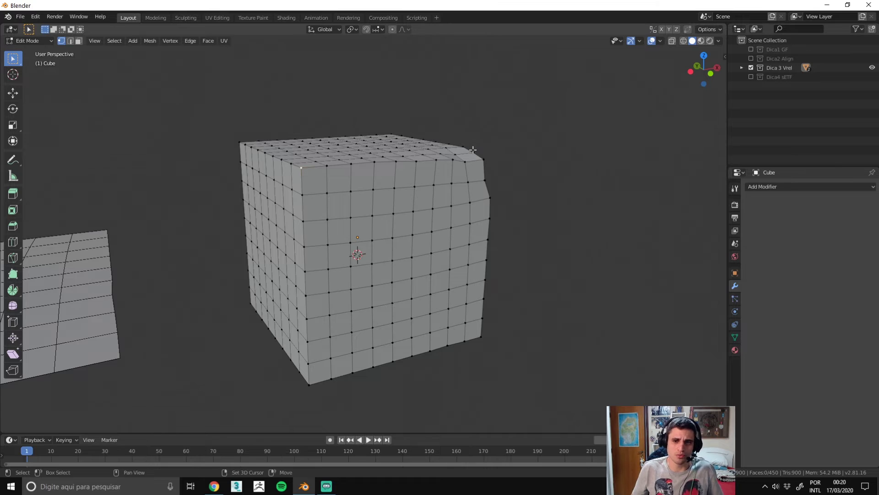
Step: Straighten the cube's top front edge path with Set Linear
{"action": "scroll", "coordinate": [305, 167], "scroll_direction": "up", "scroll_amount": 2}
{"action": "left_click", "coordinate": [470, 180], "text": "ctrl"}
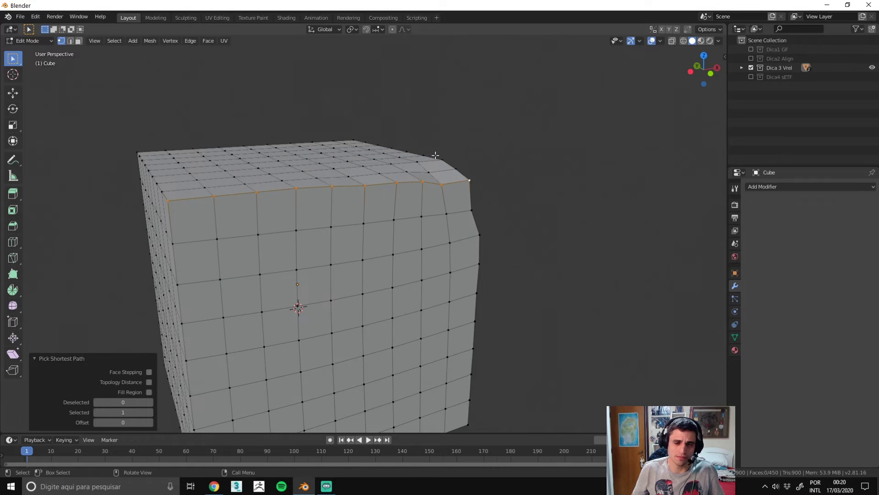
{"action": "key", "text": "Print"}
{"action": "left_click_drag", "start_coordinate": [101, 111], "coordinate": [754, 413]}
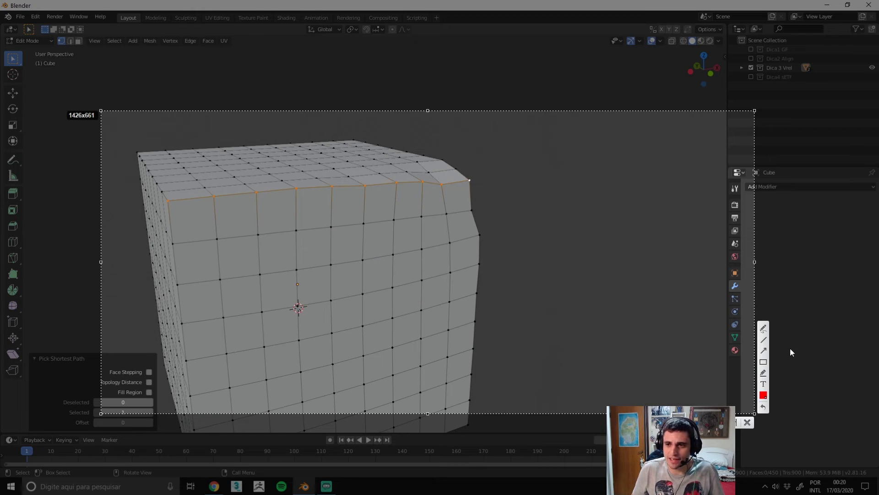
{"action": "mouse_move", "coordinate": [163, 199]}
{"action": "left_mouse_down"}
{"action": "mouse_move", "coordinate": [435, 201]}
{"action": "mouse_move", "coordinate": [474, 179]}
{"action": "left_mouse_up"}
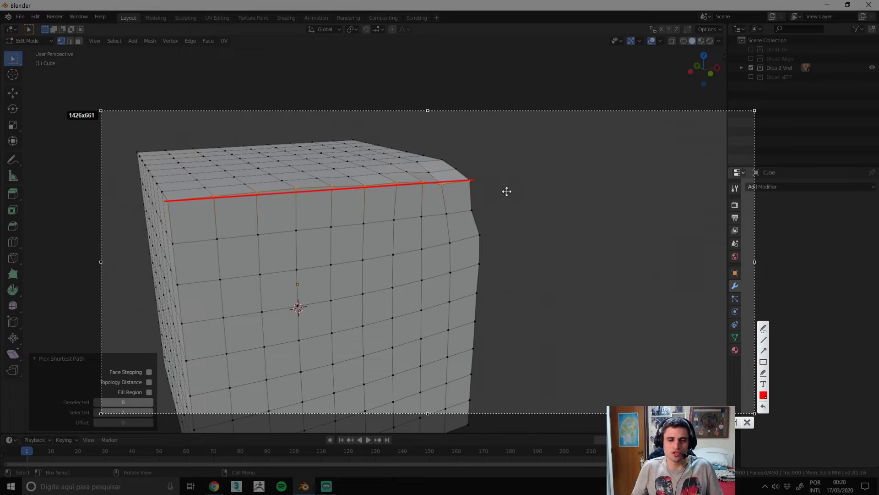
{"action": "key", "text": "Escape"}
{"action": "middle_click_drag", "start_coordinate": [420, 141], "coordinate": [490, 153]}
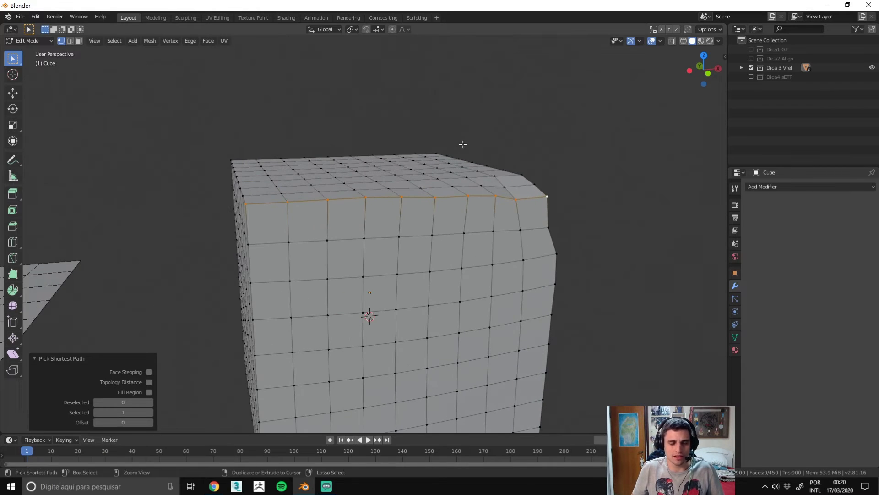
{"action": "key", "text": "ctrl+e"}
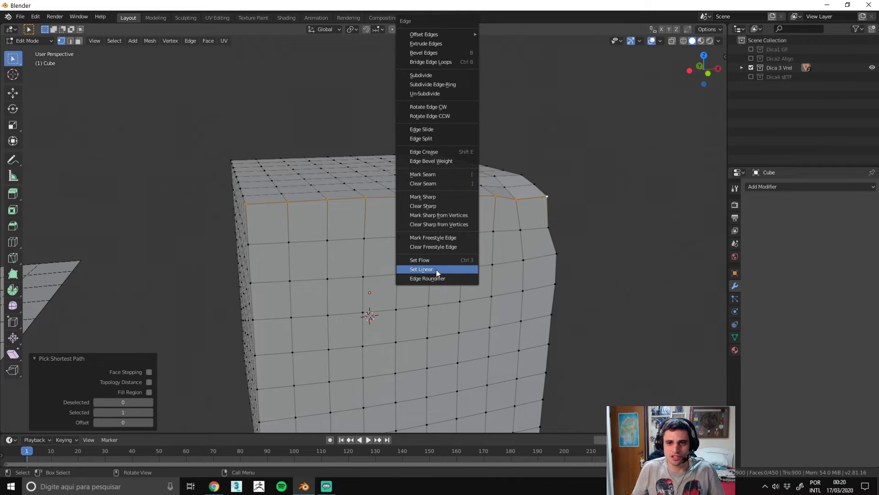
{"action": "left_click", "coordinate": [436, 269]}
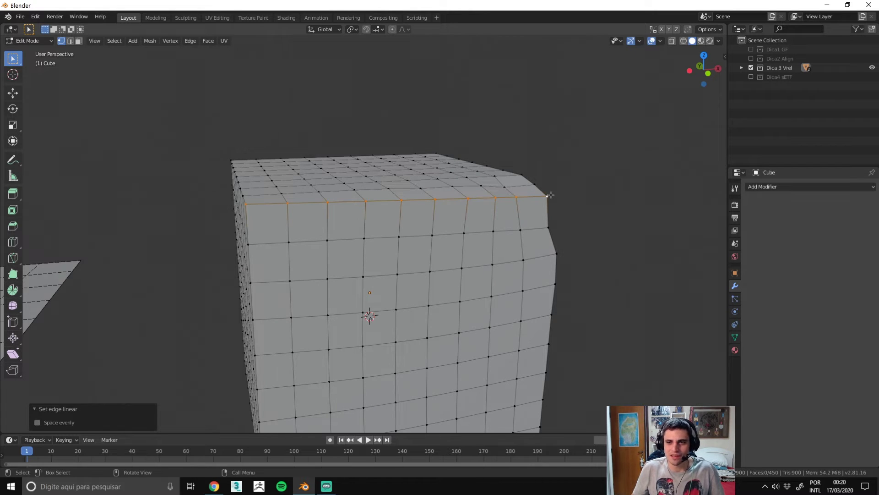
Step: Straighten the bulged right vertical edge with Set Linear, then enable the Dica4 sETF collection
{"action": "scroll", "coordinate": [569, 304], "scroll_direction": "down", "scroll_amount": 3}
{"action": "middle_click_drag", "start_coordinate": [570, 304], "coordinate": [453, 352]}
{"action": "left_click", "coordinate": [477, 336], "text": "ctrl"}
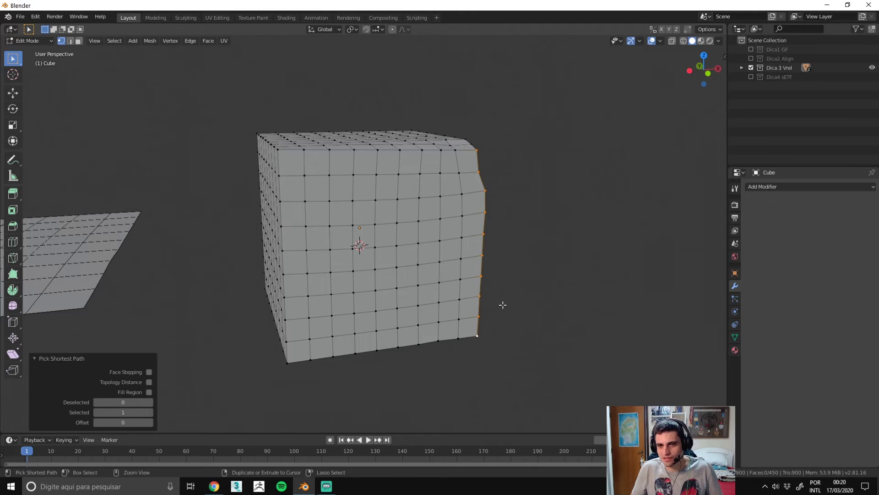
{"action": "middle_click_drag", "start_coordinate": [503, 305], "coordinate": [412, 137]}
{"action": "mouse_move", "coordinate": [384, 110]}
{"action": "middle_mouse_down"}
{"action": "mouse_move", "coordinate": [448, 198]}
{"action": "mouse_move", "coordinate": [538, 155]}
{"action": "middle_mouse_up"}
{"action": "key", "text": "ctrl+e"}
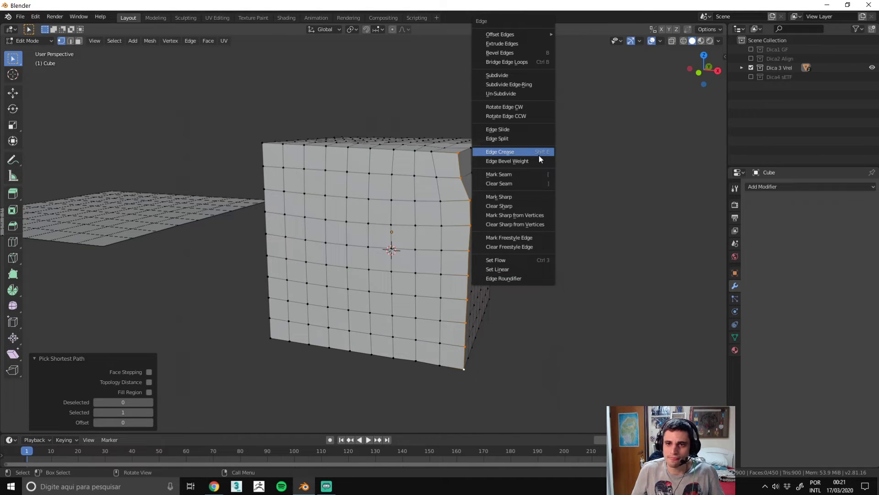
{"action": "left_click", "coordinate": [517, 269]}
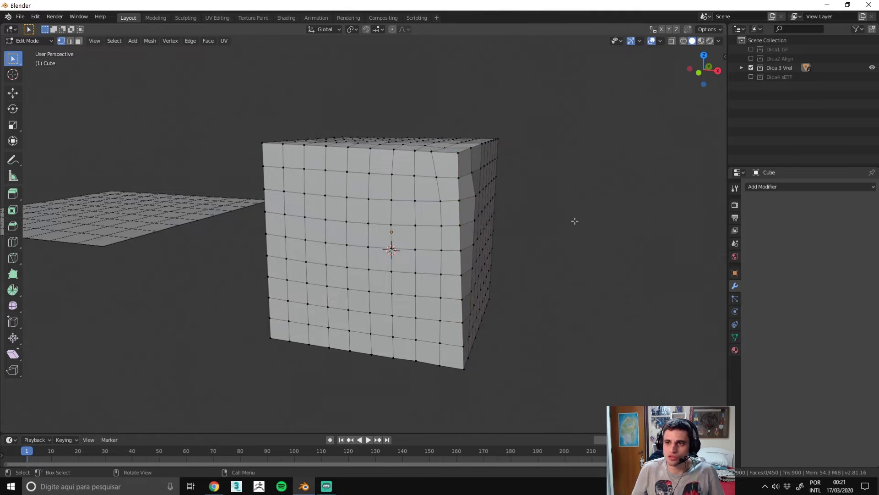
{"action": "key", "text": "Tab"}
{"action": "left_click", "coordinate": [751, 67]}
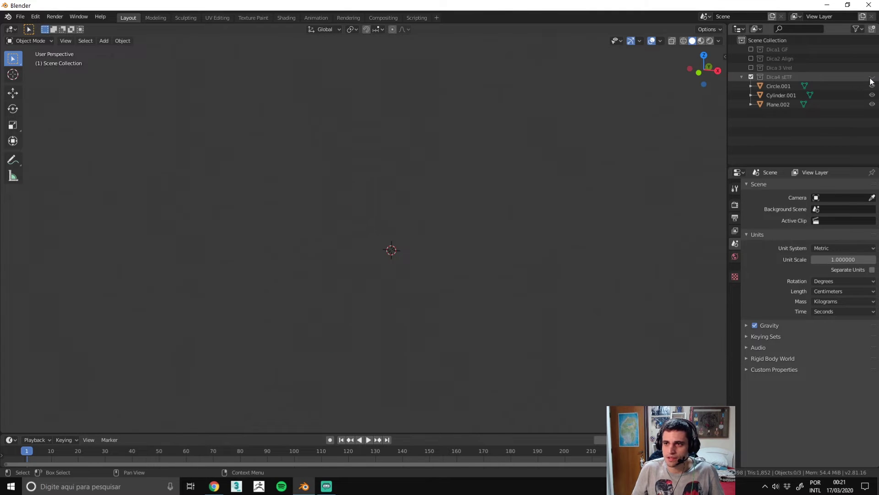
Step: Straighten Plane.002's left border edge path in Edit Mode with Set Linear
{"action": "left_click", "coordinate": [458, 217]}
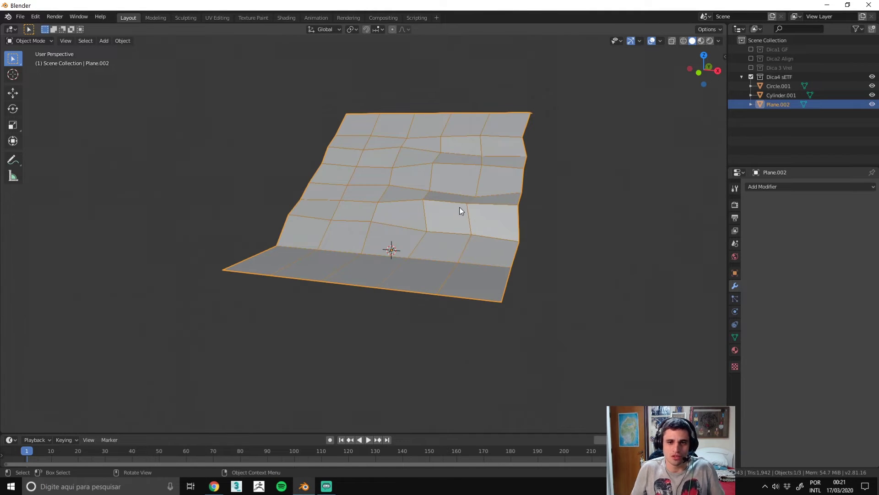
{"action": "key", "text": "Tab"}
{"action": "middle_click_drag", "start_coordinate": [459, 210], "coordinate": [390, 196]}
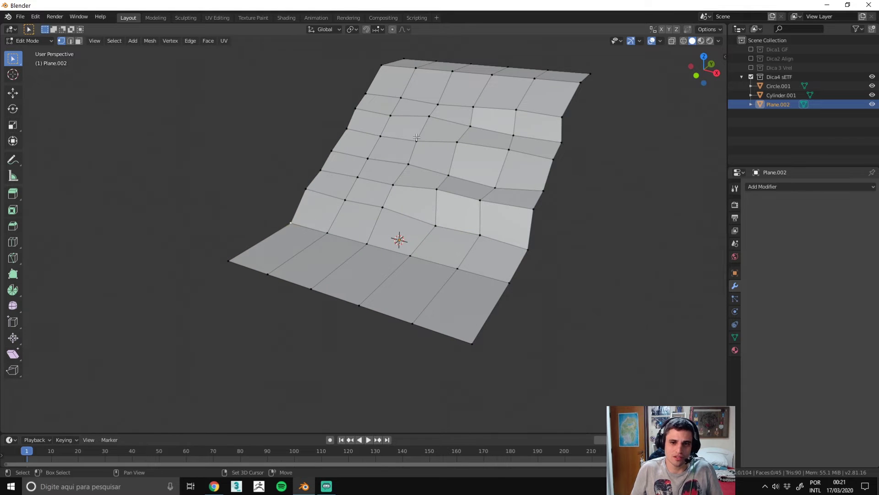
{"action": "mouse_move", "coordinate": [417, 137]}
{"action": "middle_mouse_down"}
{"action": "mouse_move", "coordinate": [368, 131]}
{"action": "mouse_move", "coordinate": [375, 156]}
{"action": "middle_mouse_up"}
{"action": "left_click", "coordinate": [371, 129], "text": "ctrl"}
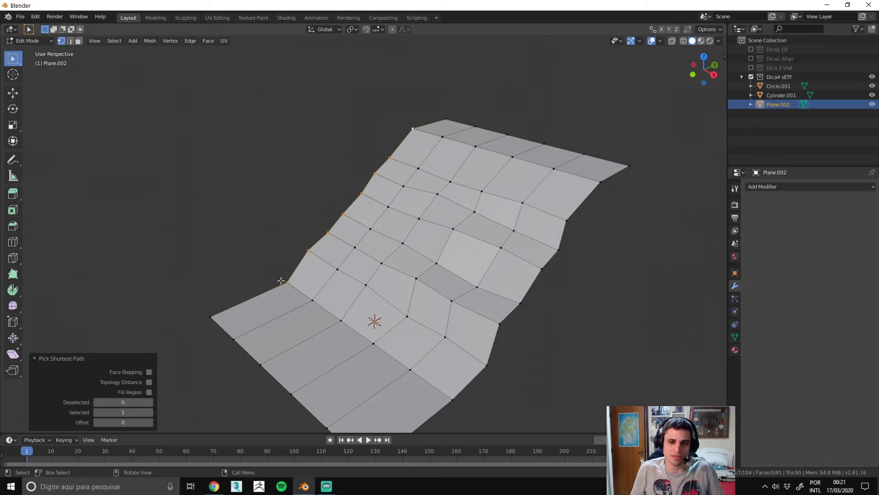
{"action": "key", "text": "ctrl+e"}
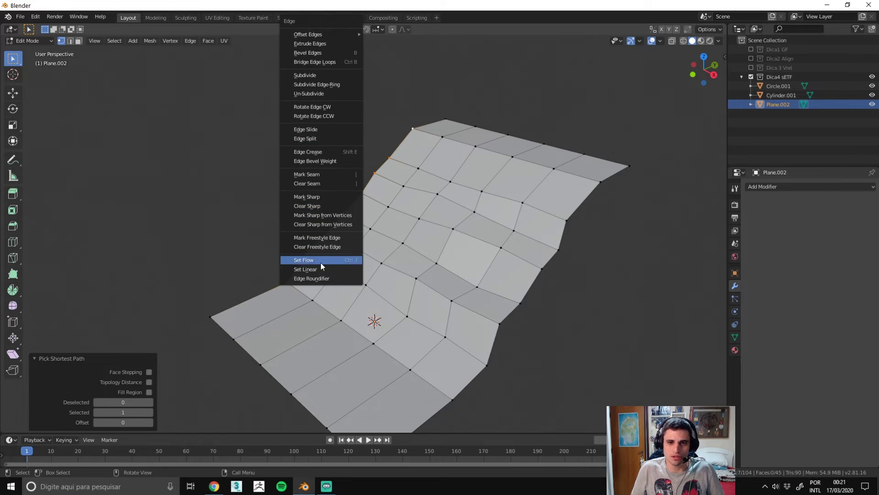
{"action": "left_click", "coordinate": [320, 268]}
Step: Straighten two interior edge lines of the plane with Set Linear
{"action": "left_click", "coordinate": [442, 136]}
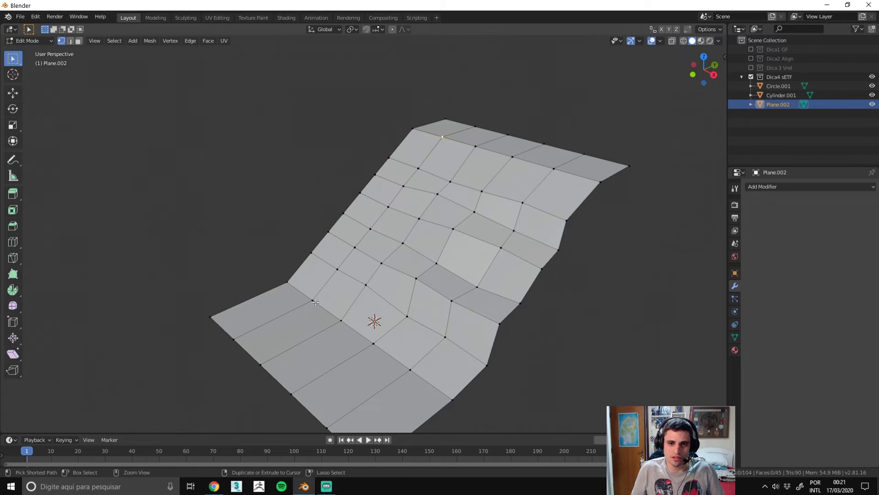
{"action": "left_click", "coordinate": [313, 300], "text": "ctrl"}
{"action": "key", "text": "ctrl+e"}
{"action": "left_click", "coordinate": [316, 299]}
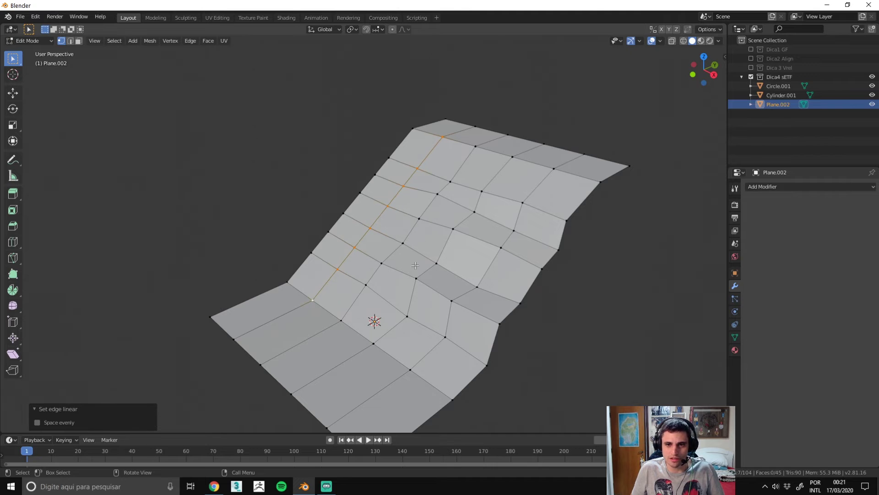
{"action": "left_click", "coordinate": [476, 145]}
{"action": "left_click", "coordinate": [341, 320], "text": "ctrl"}
{"action": "key", "text": "ctrl+e"}
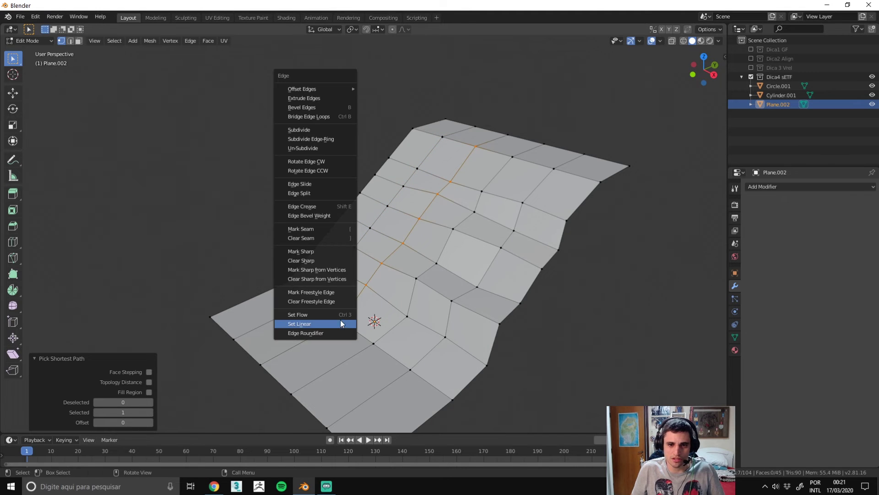
{"action": "left_click", "coordinate": [343, 323]}
Step: Return to Object Mode and zoom out to frame all three objects
{"action": "key", "text": "Tab"}
{"action": "mouse_move", "coordinate": [518, 305]}
{"action": "middle_mouse_down"}
{"action": "mouse_move", "coordinate": [499, 253]}
{"action": "mouse_move", "coordinate": [609, 220]}
{"action": "mouse_move", "coordinate": [579, 242]}
{"action": "mouse_move", "coordinate": [421, 290]}
{"action": "middle_mouse_up"}
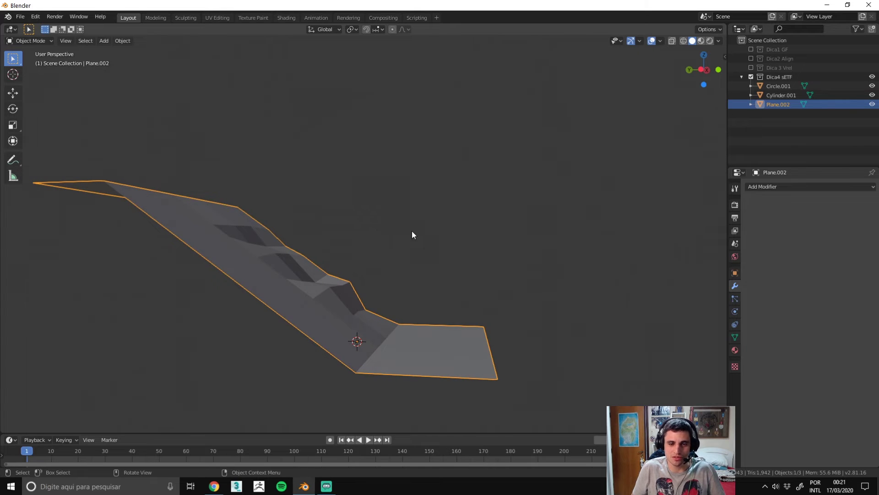
{"action": "mouse_move", "coordinate": [412, 234]}
{"action": "middle_mouse_down"}
{"action": "mouse_move", "coordinate": [342, 274]}
{"action": "mouse_move", "coordinate": [392, 239]}
{"action": "mouse_move", "coordinate": [489, 304]}
{"action": "mouse_move", "coordinate": [436, 315]}
{"action": "middle_mouse_up"}
{"action": "scroll", "coordinate": [392, 238], "scroll_direction": "down", "scroll_amount": 2}
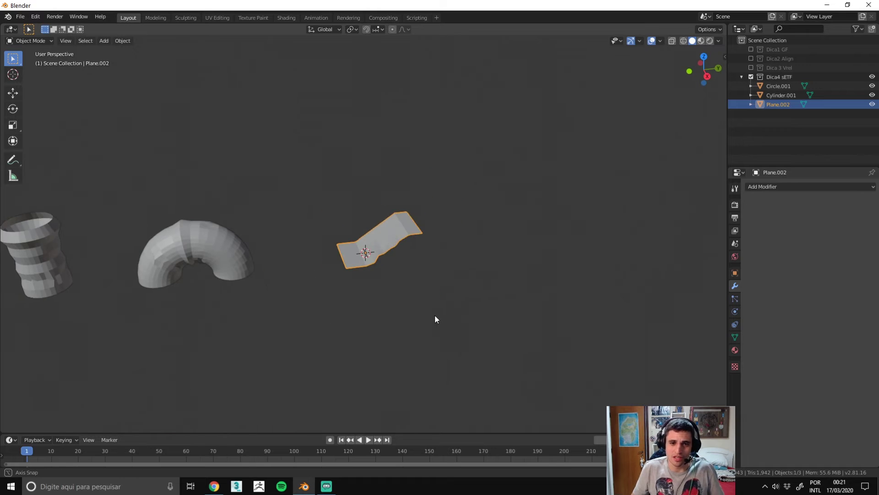
Step: Enter Edit Mode on Circle.001, deselect everything and switch to edge select
{"action": "middle_click_drag", "start_coordinate": [338, 310], "coordinate": [490, 298]}
{"action": "left_click", "coordinate": [385, 239]}
{"action": "key", "text": "Tab"}
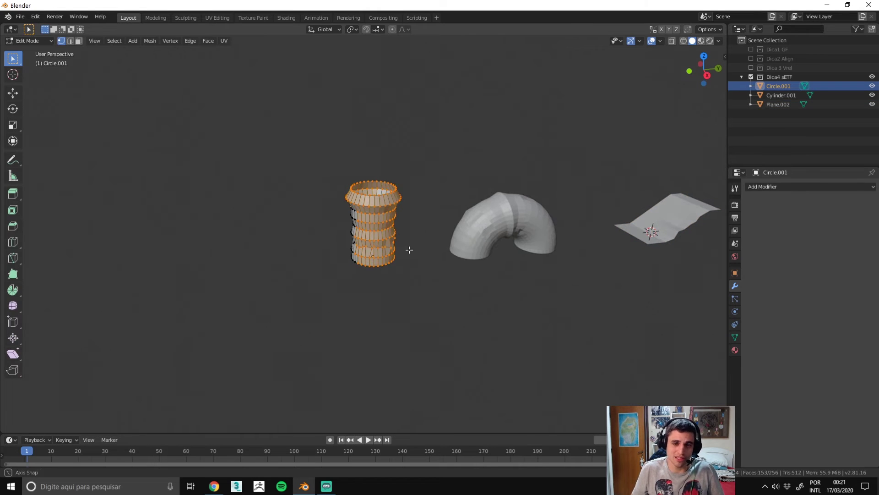
{"action": "left_click", "coordinate": [409, 249]}
{"action": "scroll", "coordinate": [412, 245], "scroll_direction": "up", "scroll_amount": 2}
{"action": "scroll", "coordinate": [417, 241], "scroll_direction": "up", "scroll_amount": 2}
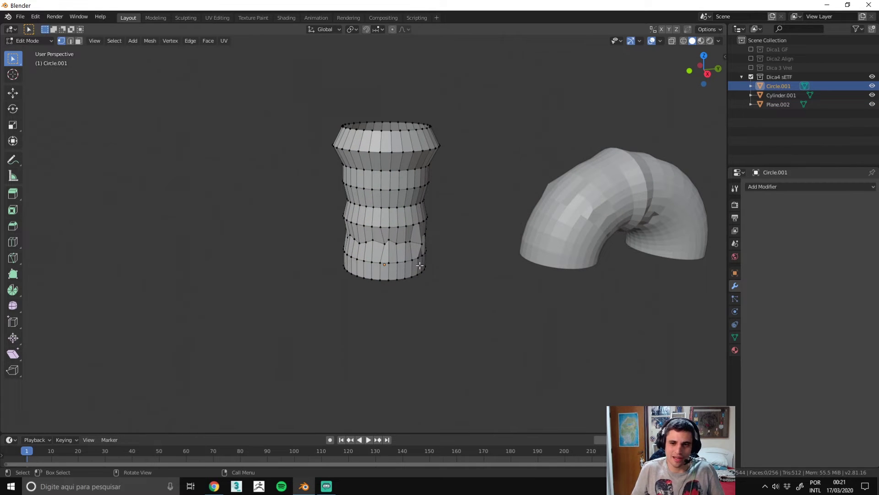
{"action": "key", "text": "2"}
{"action": "scroll", "coordinate": [472, 243], "scroll_direction": "up", "scroll_amount": 5}
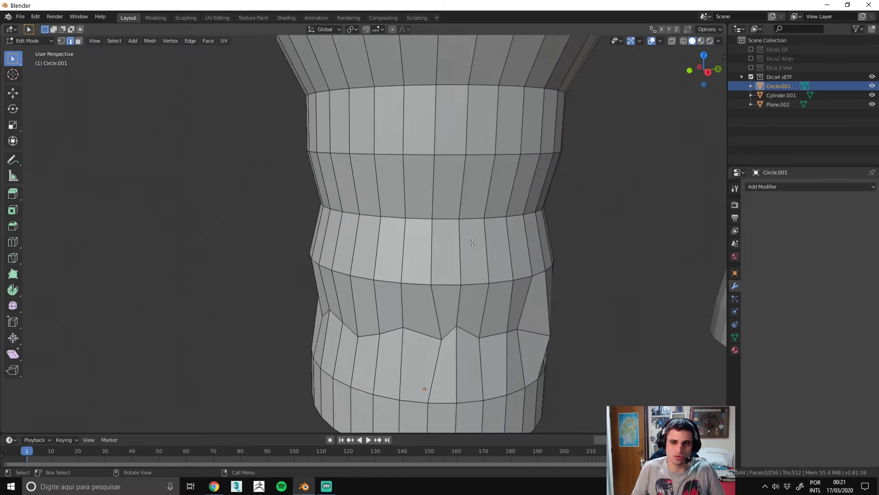
{"action": "scroll", "coordinate": [473, 242], "scroll_direction": "down", "scroll_amount": 5}
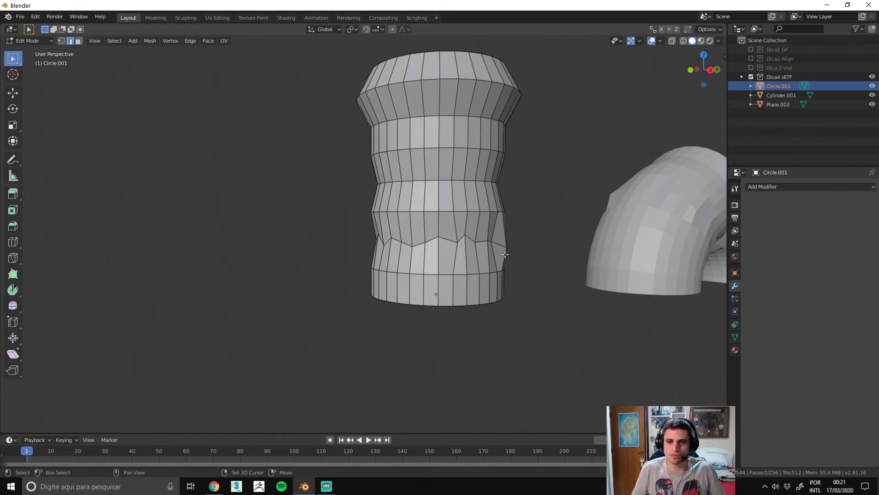
{"action": "middle_click_drag", "start_coordinate": [504, 254], "coordinate": [446, 137], "text": "shift"}
{"action": "middle_click_drag", "start_coordinate": [538, 175], "coordinate": [511, 171], "text": "shift"}
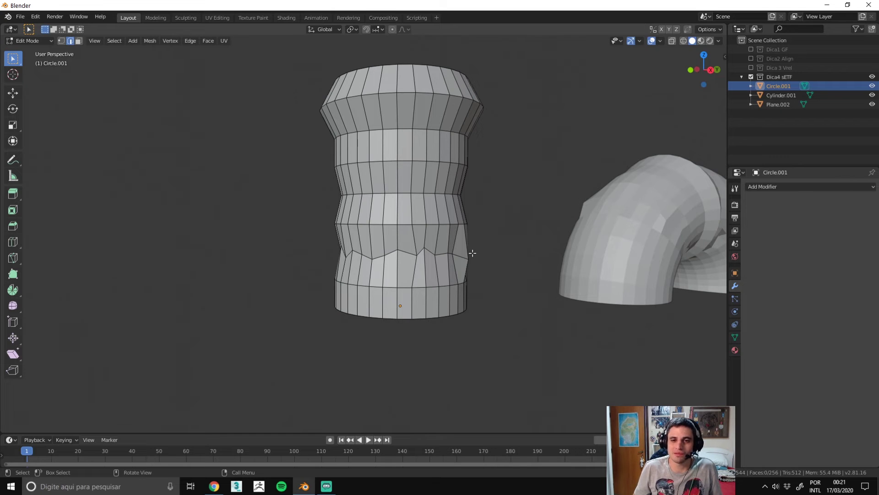
{"action": "scroll", "coordinate": [462, 265], "scroll_direction": "up", "scroll_amount": 2}
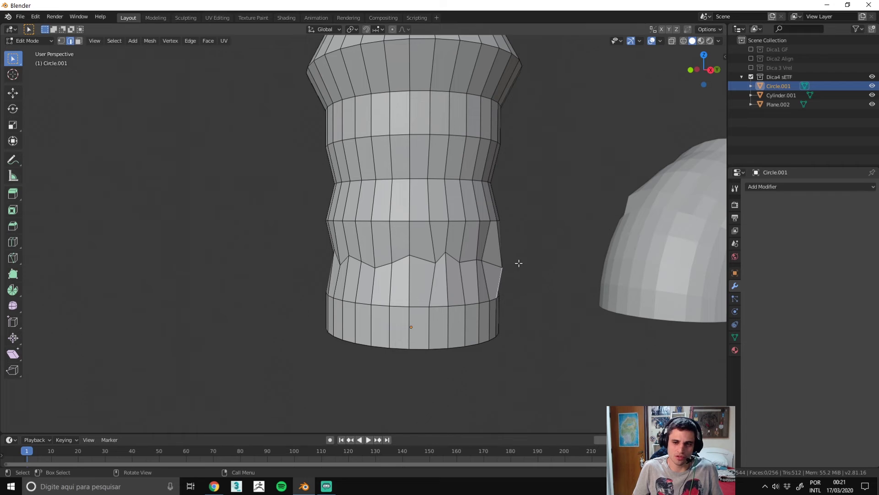
{"action": "mouse_move", "coordinate": [518, 263]}
{"action": "middle_mouse_down"}
{"action": "mouse_move", "coordinate": [444, 257]}
{"action": "mouse_move", "coordinate": [569, 251]}
{"action": "mouse_move", "coordinate": [515, 239]}
{"action": "mouse_move", "coordinate": [508, 270]}
{"action": "middle_mouse_up"}
Step: Inspect the jagged lower ring in vertex mode, trying a vertex move and cancelling it
{"action": "key", "text": "1"}
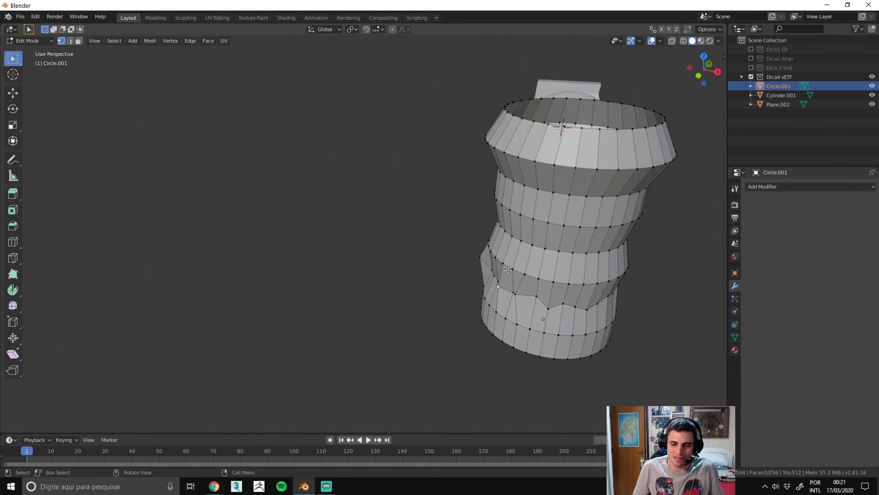
{"action": "scroll", "coordinate": [509, 270], "scroll_direction": "up", "scroll_amount": 1}
{"action": "scroll", "coordinate": [506, 282], "scroll_direction": "up", "scroll_amount": 1}
{"action": "key", "text": "c"}
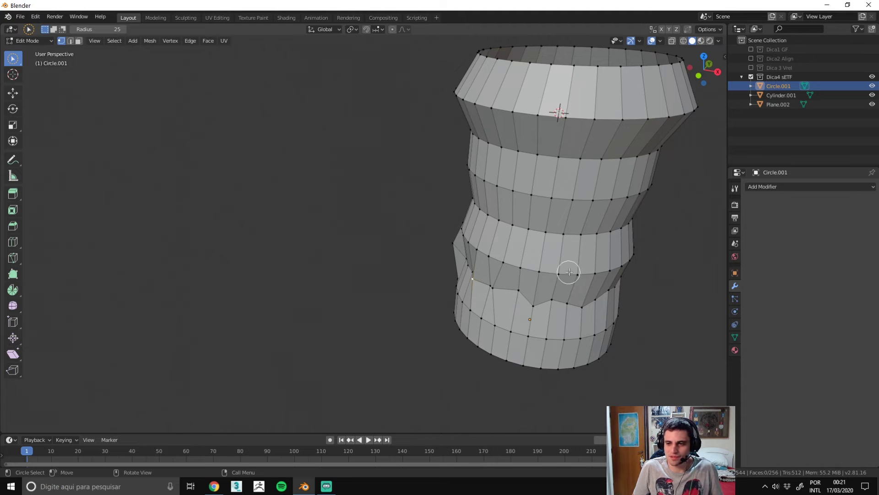
{"action": "right_click", "coordinate": [569, 272]}
{"action": "mouse_move", "coordinate": [569, 272]}
{"action": "middle_mouse_down"}
{"action": "mouse_move", "coordinate": [536, 261]}
{"action": "mouse_move", "coordinate": [369, 293]}
{"action": "middle_mouse_up"}
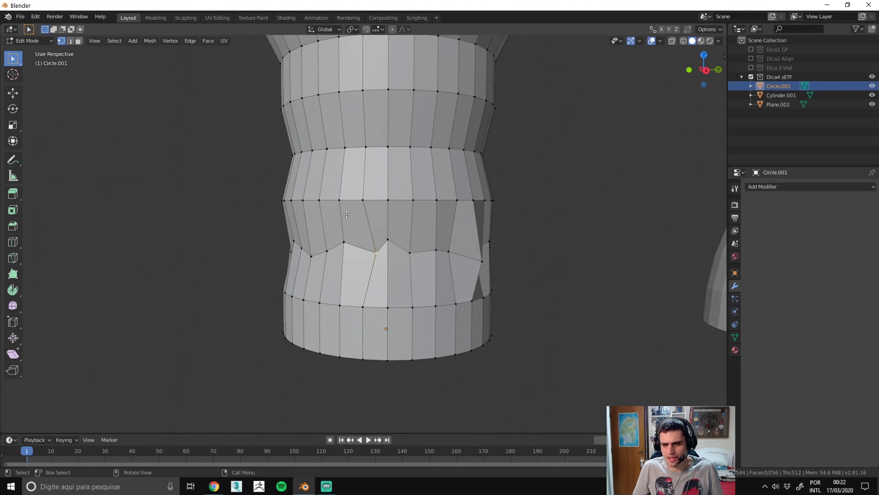
{"action": "mouse_move", "coordinate": [346, 214]}
{"action": "middle_mouse_down"}
{"action": "mouse_move", "coordinate": [559, 88]}
{"action": "mouse_move", "coordinate": [505, 252]}
{"action": "middle_mouse_up"}
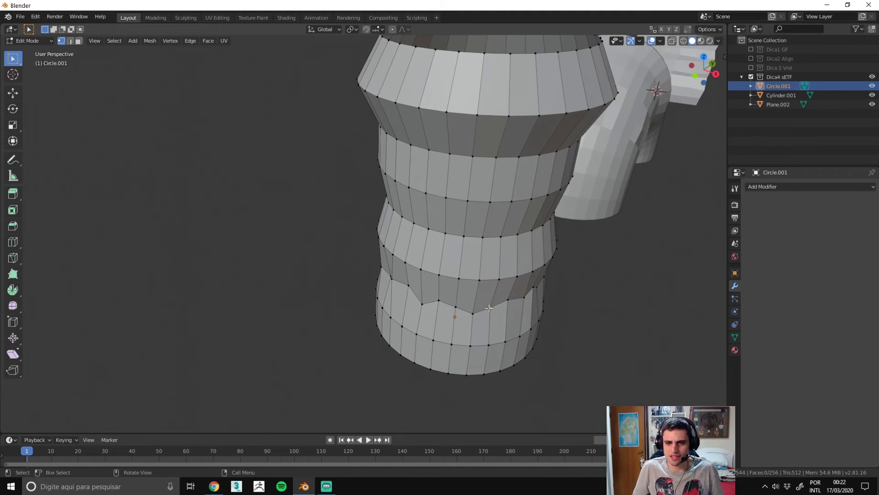
{"action": "left_click", "coordinate": [473, 314]}
{"action": "middle_click_drag", "start_coordinate": [474, 314], "coordinate": [451, 327]}
{"action": "key", "text": "g"}
{"action": "key", "text": "shift+z"}
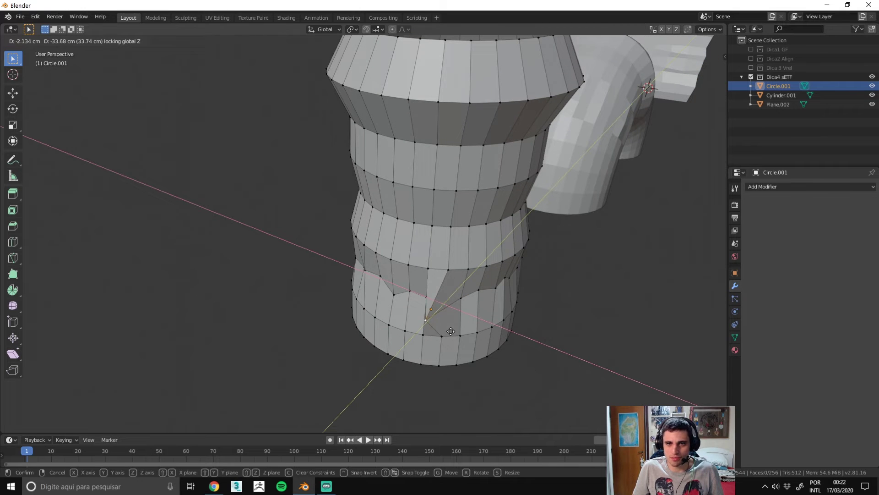
{"action": "left_click", "coordinate": [442, 333]}
{"action": "mouse_move", "coordinate": [442, 333]}
{"action": "middle_mouse_down"}
{"action": "mouse_move", "coordinate": [442, 314]}
{"action": "mouse_move", "coordinate": [323, 184]}
{"action": "middle_mouse_up"}
{"action": "middle_click_drag", "start_coordinate": [454, 154], "coordinate": [432, 183]}
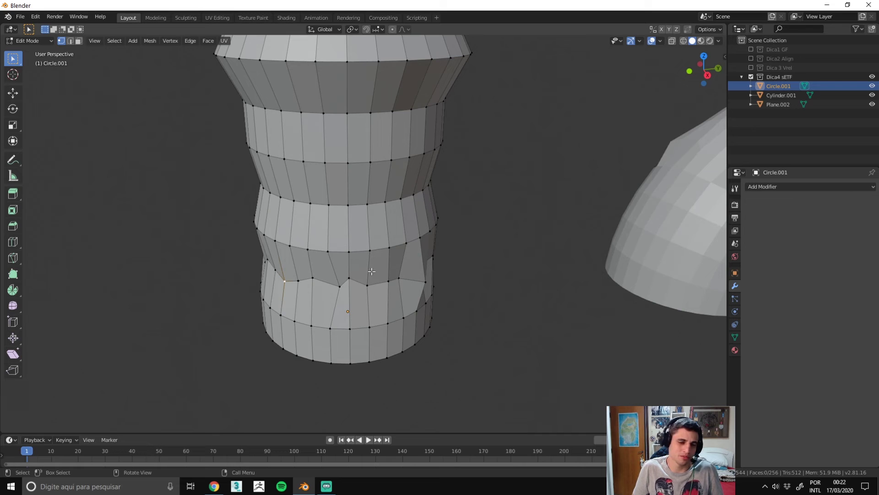
Step: Select the zigzag edge loop and bring up the Edge menu, undoing a trial smoothing
{"action": "key", "text": "2"}
{"action": "left_click", "coordinate": [323, 284], "text": "alt"}
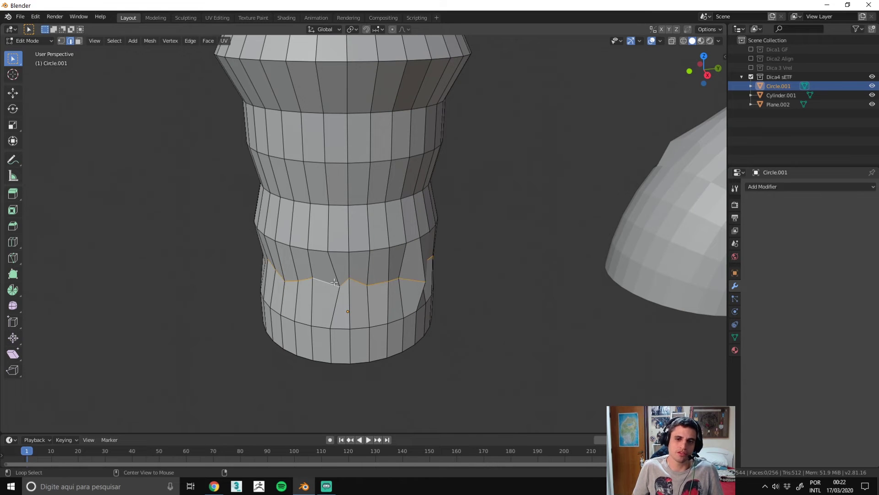
{"action": "middle_click_drag", "start_coordinate": [323, 284], "coordinate": [424, 254]}
{"action": "mouse_move", "coordinate": [325, 237]}
{"action": "middle_mouse_down", "text": "shift"}
{"action": "mouse_move", "coordinate": [356, 177]}
{"action": "mouse_move", "coordinate": [360, 206]}
{"action": "middle_mouse_up", "text": "shift"}
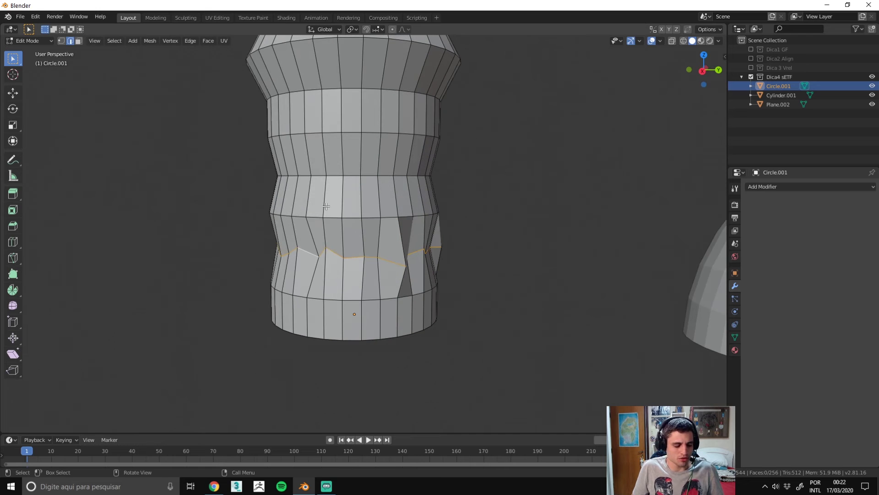
{"action": "key", "text": "ctrl+e"}
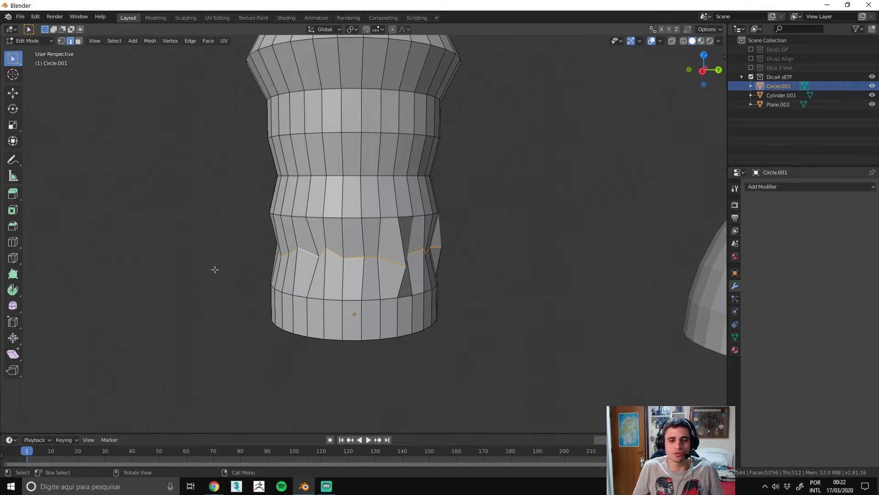
{"action": "key", "text": "ctrl+shift+z"}
{"action": "key", "text": "ctrl+z"}
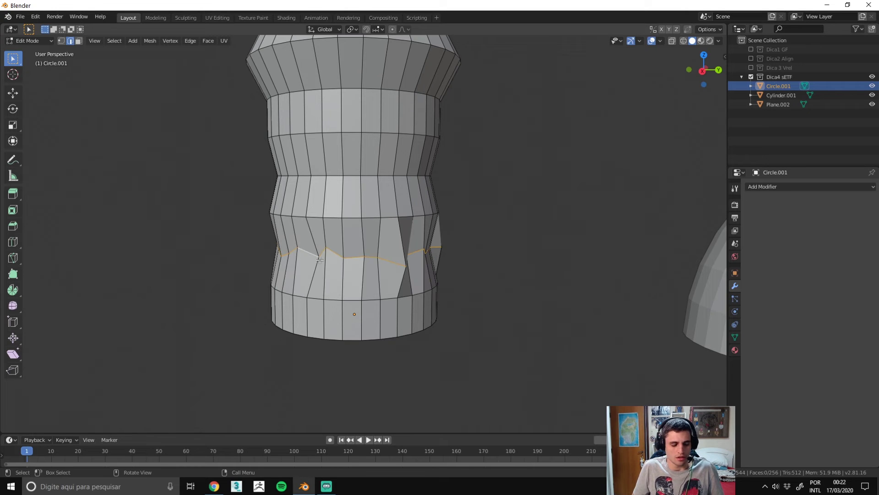
{"action": "key", "text": "ctrl+e"}
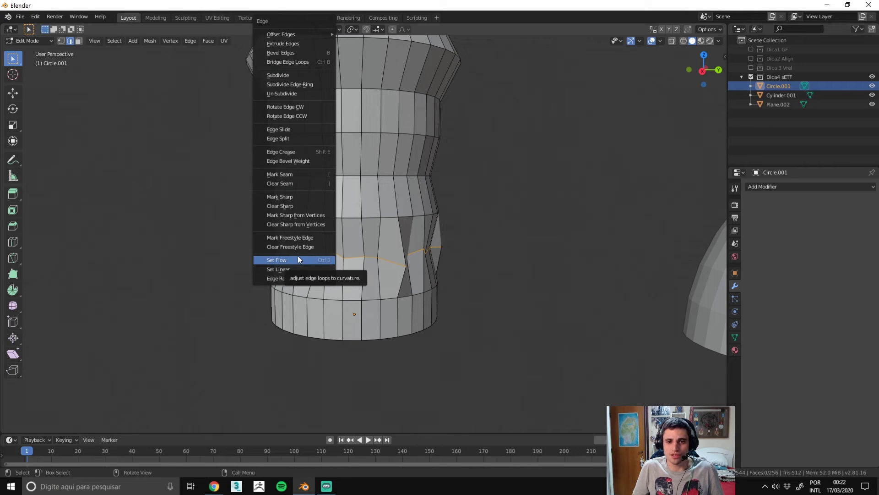
Step: Apply Set Flow to the zigzag loop, the next uneven loop and the top flare loop
{"action": "left_click", "coordinate": [298, 260]}
{"action": "mouse_move", "coordinate": [457, 271]}
{"action": "middle_mouse_down"}
{"action": "mouse_move", "coordinate": [370, 225]}
{"action": "mouse_move", "coordinate": [377, 180]}
{"action": "mouse_move", "coordinate": [338, 128]}
{"action": "middle_mouse_up"}
{"action": "left_click", "coordinate": [350, 186], "text": "alt"}
{"action": "key", "text": "ctrl+e"}
{"action": "left_click", "coordinate": [340, 84], "text": "alt"}
{"action": "key", "text": "ctrl+e"}
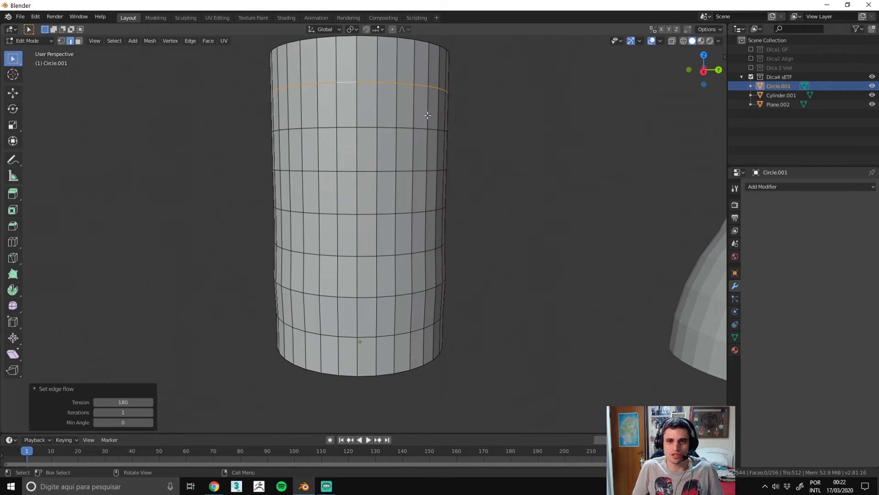
{"action": "left_click", "coordinate": [508, 157]}
{"action": "mouse_move", "coordinate": [371, 279]}
{"action": "middle_mouse_down"}
{"action": "mouse_move", "coordinate": [406, 237]}
{"action": "mouse_move", "coordinate": [367, 269]}
{"action": "middle_mouse_up"}
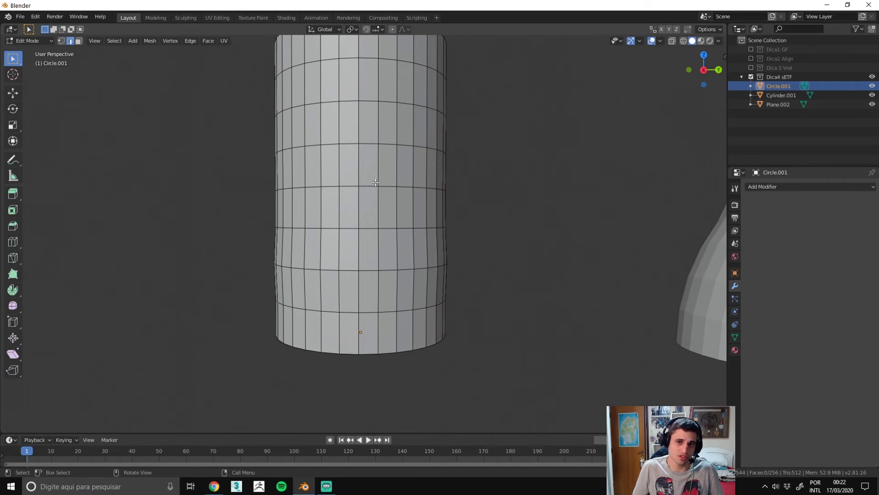
Step: Make a screenshot annotation of the straightened cylinder, then dismiss it
{"action": "key", "text": "Print"}
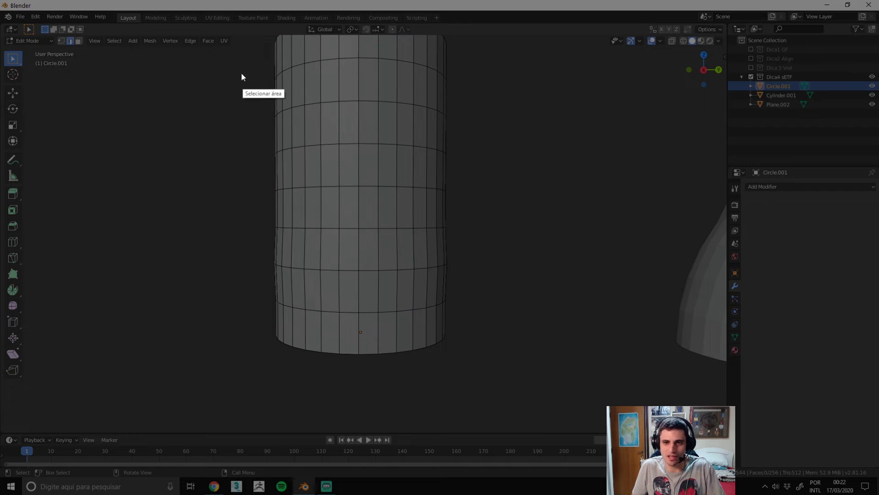
{"action": "left_click_drag", "start_coordinate": [241, 73], "coordinate": [625, 451]}
{"action": "left_click_drag", "start_coordinate": [428, 133], "coordinate": [496, 133]}
{"action": "left_click_drag", "start_coordinate": [412, 89], "coordinate": [526, 88]}
{"action": "key", "text": "Escape"}
Step: Return Circle.001 to Object Mode, deselect it and orbit to see all objects
{"action": "left_click", "coordinate": [386, 268], "text": "alt"}
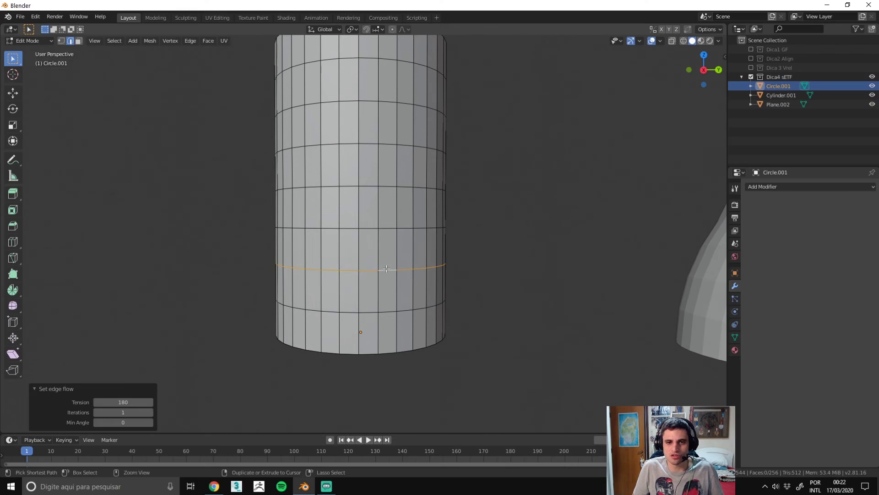
{"action": "key", "text": "Tab"}
{"action": "left_click", "coordinate": [527, 253]}
{"action": "scroll", "coordinate": [527, 253], "scroll_direction": "down", "scroll_amount": 4}
{"action": "middle_click_drag", "start_coordinate": [491, 227], "coordinate": [349, 221]}
Step: Enter Edit Mode on the bent tube Cylinder.001 and smooth a diagonal loop with Set Flow
{"action": "left_click", "coordinate": [349, 226]}
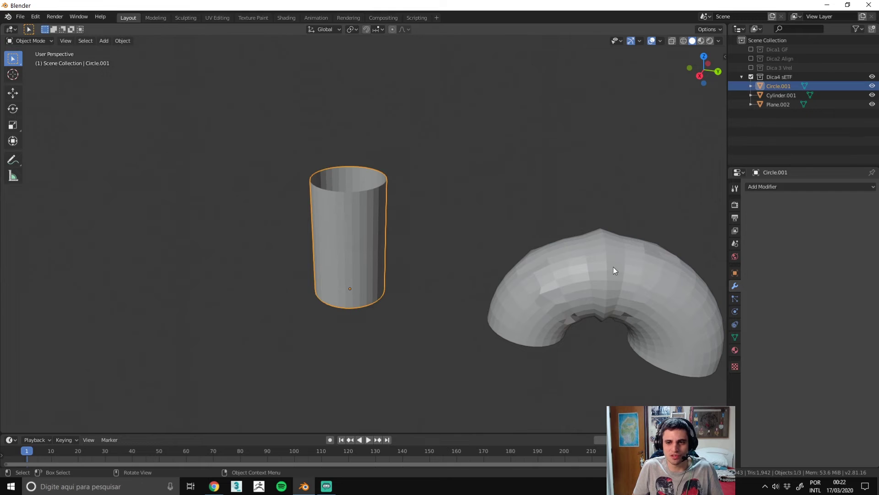
{"action": "left_click", "coordinate": [613, 266]}
{"action": "key", "text": "Tab"}
{"action": "key", "text": "KP_Decimal"}
{"action": "key", "text": "alt+a"}
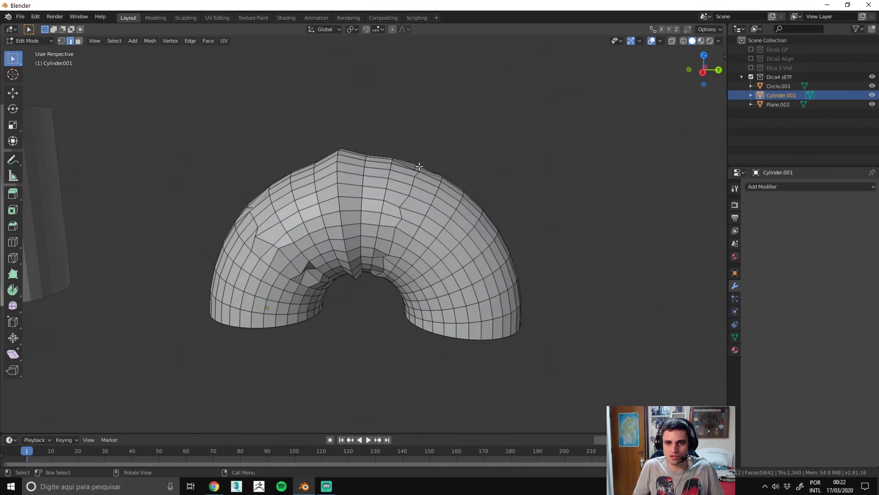
{"action": "middle_click_drag", "start_coordinate": [441, 241], "coordinate": [290, 206]}
{"action": "scroll", "coordinate": [289, 205], "scroll_direction": "up", "scroll_amount": 3}
{"action": "left_click", "coordinate": [286, 216], "text": "alt"}
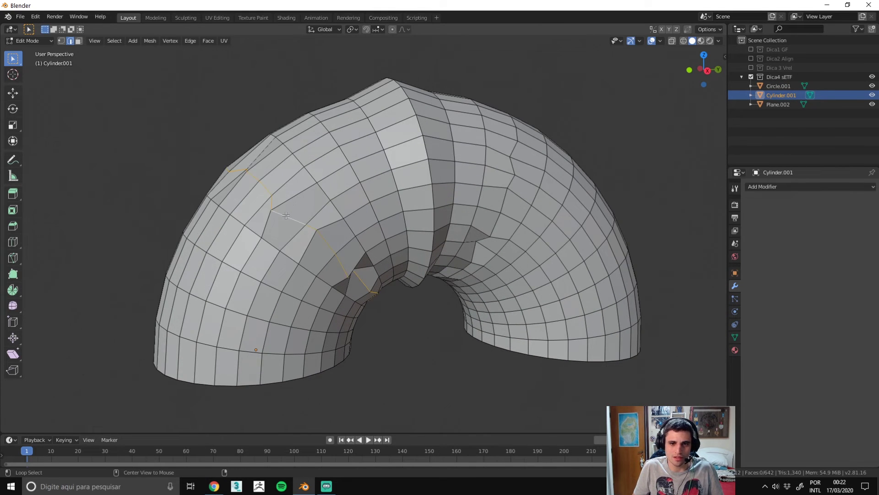
{"action": "scroll", "coordinate": [286, 215], "scroll_direction": "down", "scroll_amount": 2}
{"action": "key", "text": "ctrl+e"}
Step: Select the tube's crease edge loop and apply Set Flow to it
{"action": "left_click", "coordinate": [342, 203]}
{"action": "key", "text": "alt+a"}
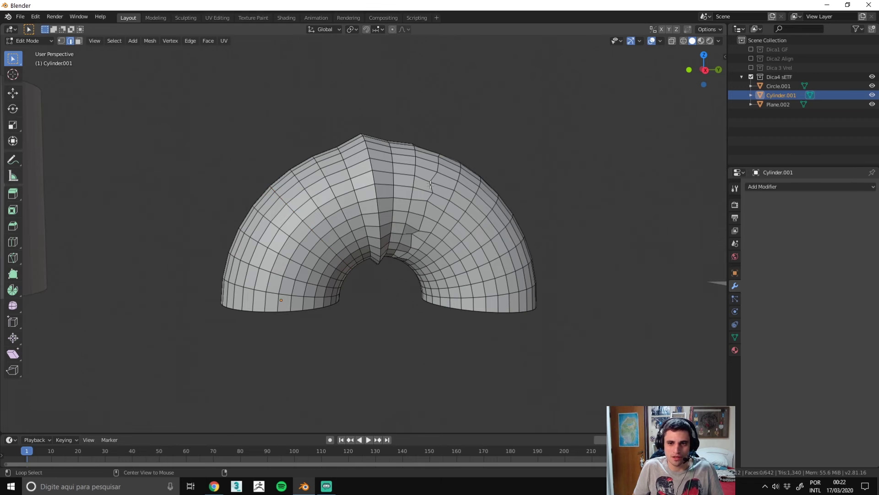
{"action": "key", "text": "ctrl+e"}
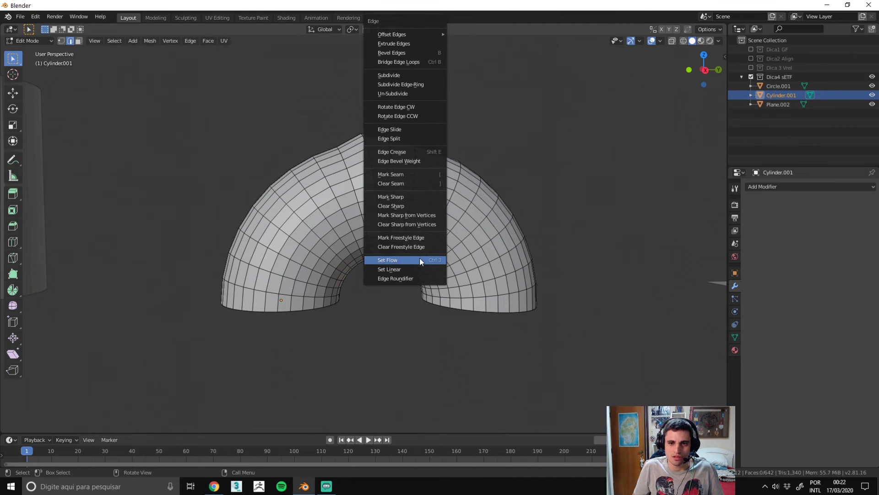
{"action": "left_click", "coordinate": [420, 259]}
{"action": "left_click", "coordinate": [370, 167], "text": "alt"}
{"action": "key", "text": "ctrl+e"}
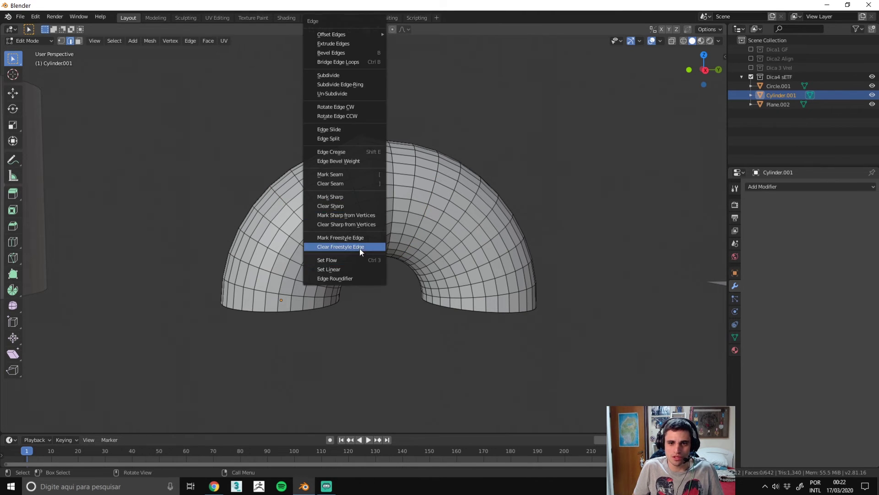
{"action": "left_click", "coordinate": [357, 256]}
Step: Undo the recent tube edits and orbit to view the tube from another side
{"action": "key", "text": "ctrl+z"}
{"action": "middle_click_drag", "start_coordinate": [412, 165], "coordinate": [436, 124]}
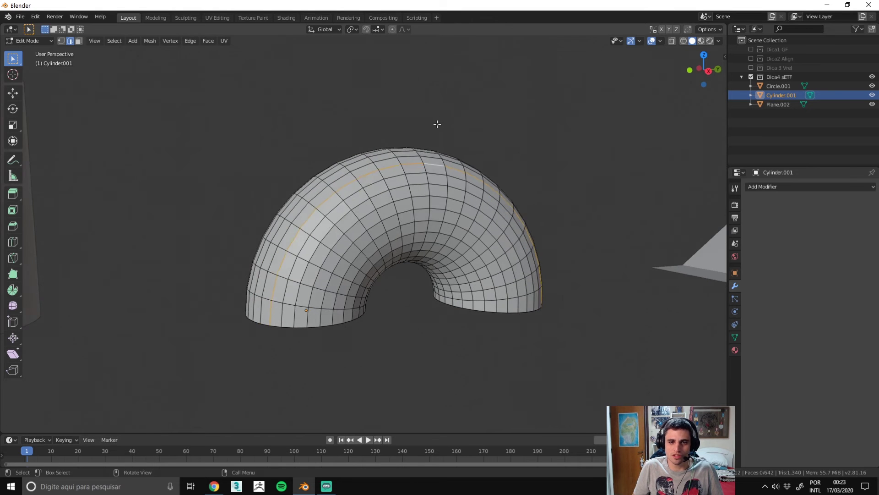
{"action": "key", "text": "ctrl+z"}
{"action": "middle_click_drag", "start_coordinate": [491, 102], "coordinate": [407, 152]}
{"action": "key", "text": "ctrl+z"}
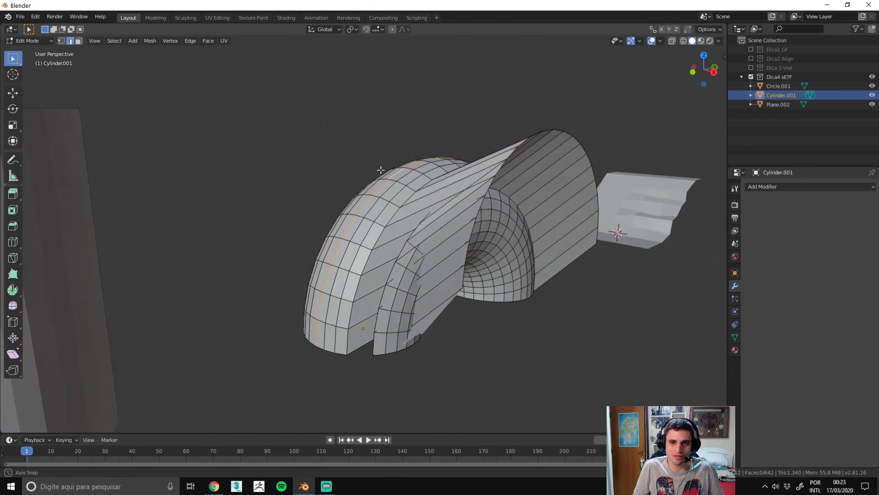
{"action": "key", "text": "ctrl+z"}
{"action": "key", "text": "ctrl+z"}
{"action": "middle_click_drag", "start_coordinate": [612, 233], "coordinate": [600, 208]}
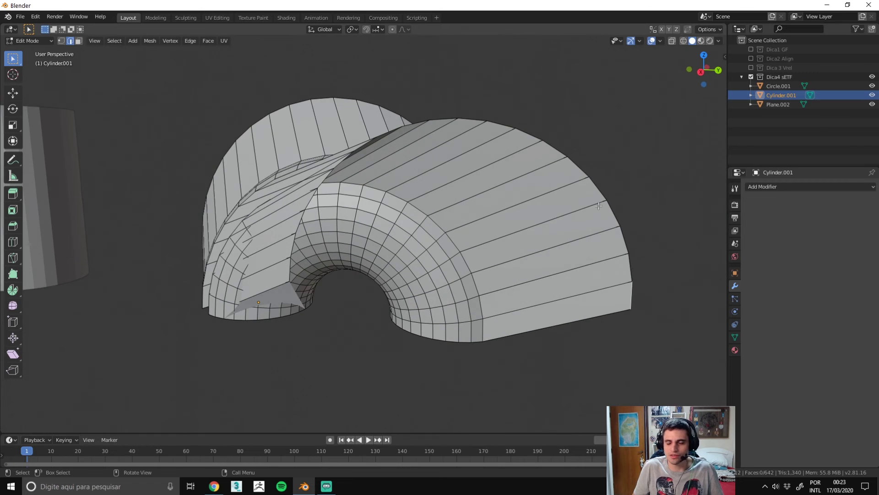
{"action": "mouse_move", "coordinate": [617, 158]}
{"action": "middle_mouse_down"}
{"action": "mouse_move", "coordinate": [508, 155]}
{"action": "mouse_move", "coordinate": [271, 246]}
{"action": "middle_mouse_up"}
Step: Apply Set Flow to the arch's outer loop and its top loop
{"action": "left_click", "coordinate": [462, 157], "text": "alt"}
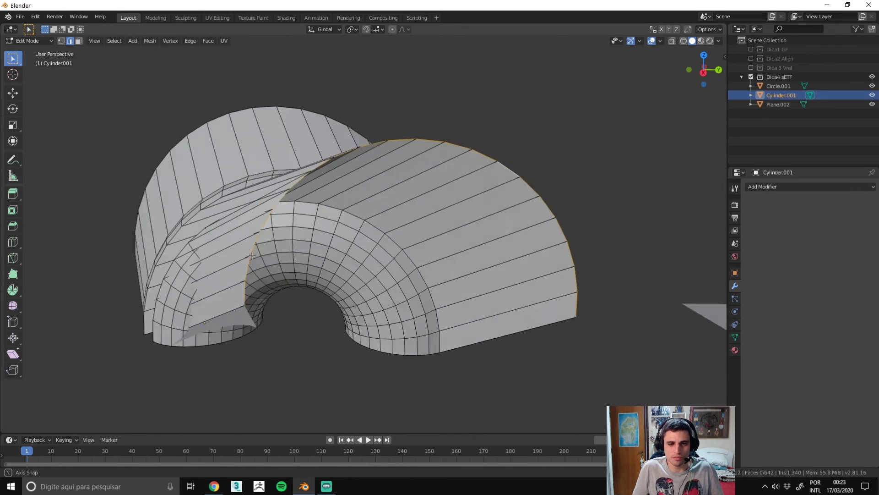
{"action": "key", "text": "ctrl+e"}
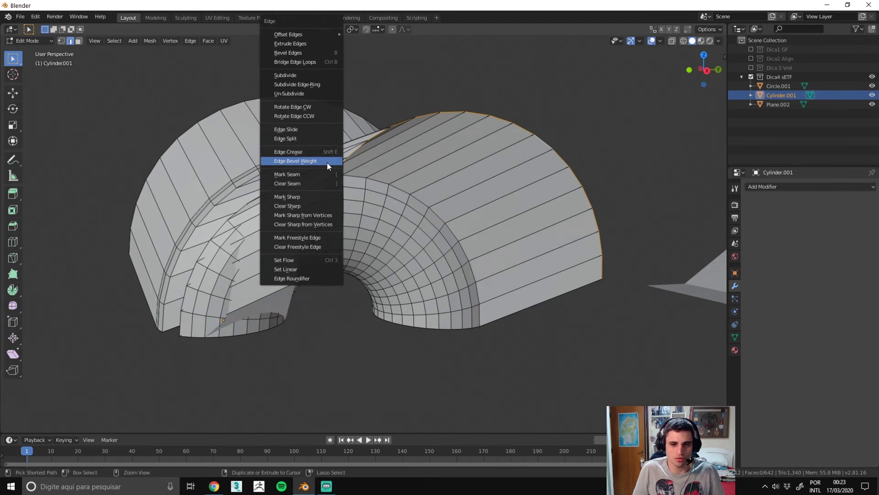
{"action": "left_click", "coordinate": [295, 257]}
{"action": "left_click", "coordinate": [264, 110], "text": "alt"}
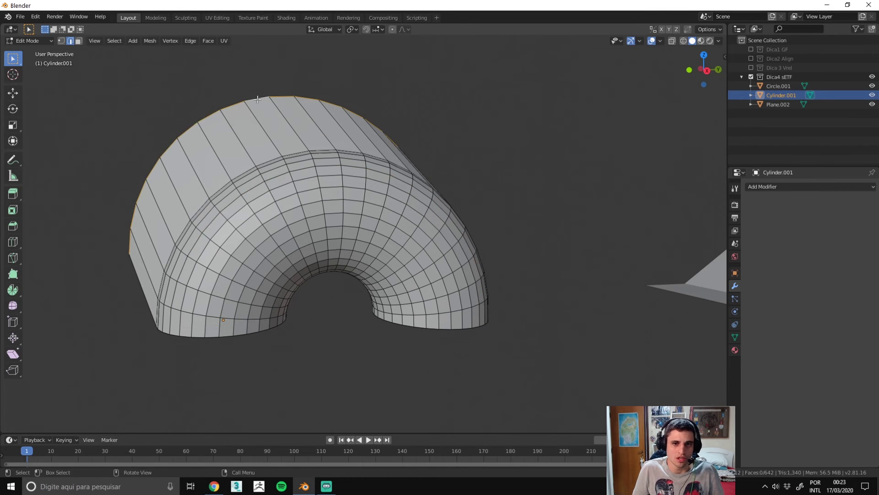
{"action": "key", "text": "ctrl+e"}
{"action": "left_click", "coordinate": [240, 258]}
{"action": "left_click", "coordinate": [239, 102]}
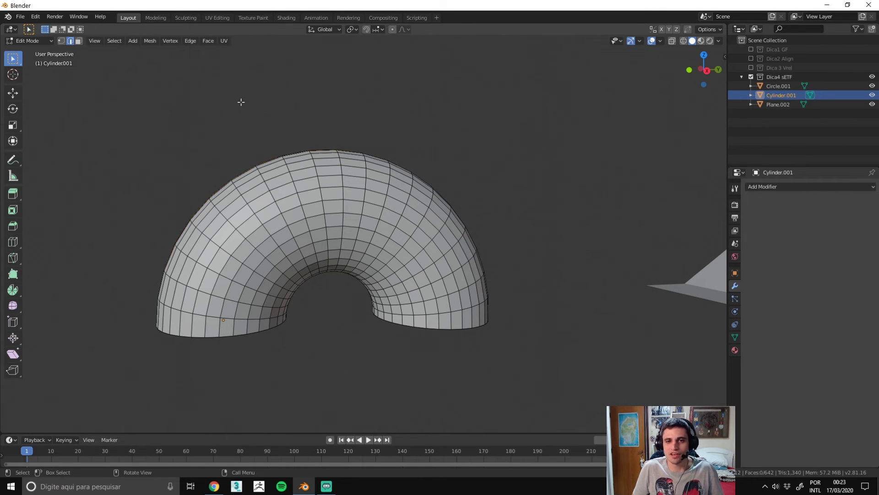
{"action": "middle_click_drag", "start_coordinate": [239, 102], "coordinate": [335, 152]}
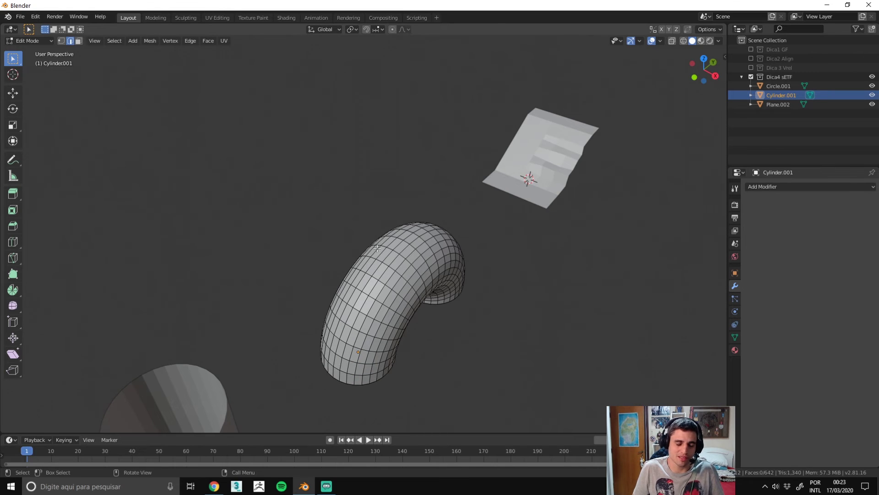
{"action": "middle_click_drag", "start_coordinate": [485, 263], "coordinate": [424, 242]}
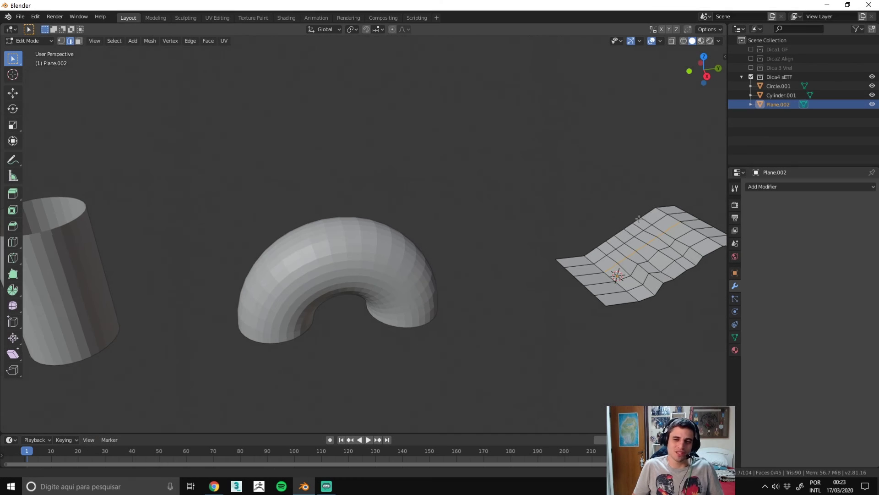
{"action": "key", "text": "KP_Decimal"}
{"action": "mouse_move", "coordinate": [261, 348]}
{"action": "middle_mouse_down"}
{"action": "mouse_move", "coordinate": [396, 215]}
{"action": "mouse_move", "coordinate": [236, 178]}
{"action": "middle_mouse_up"}
{"action": "scroll", "coordinate": [396, 216], "scroll_direction": "down", "scroll_amount": 3}
{"action": "key", "text": "1"}
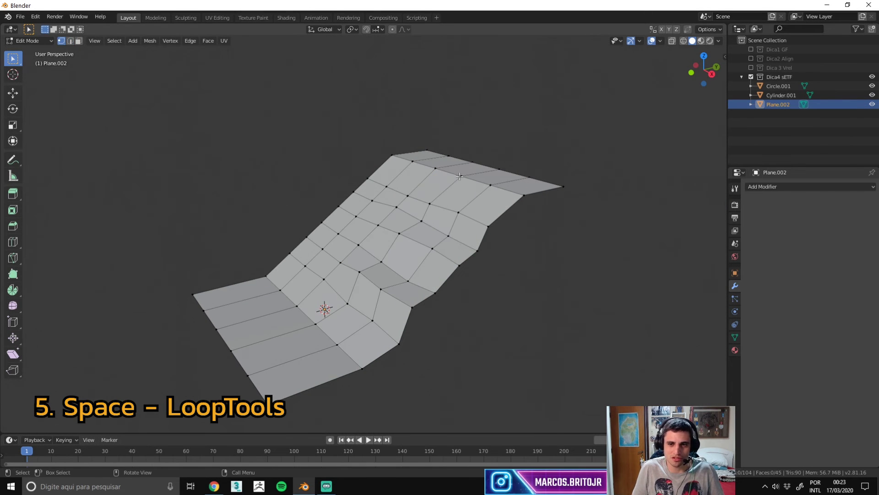
{"action": "left_click", "coordinate": [460, 177]}
{"action": "left_click", "coordinate": [312, 322], "text": "ctrl"}
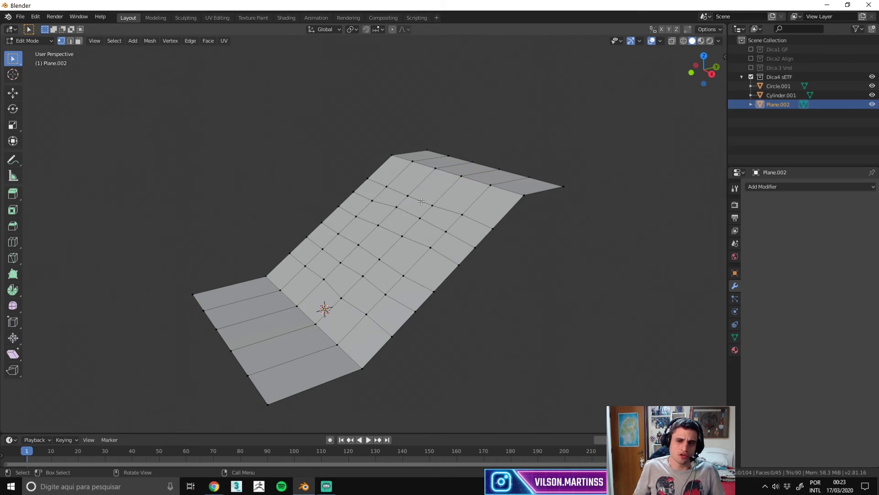
{"action": "mouse_move", "coordinate": [421, 201]}
{"action": "middle_mouse_down"}
{"action": "mouse_move", "coordinate": [498, 228]}
{"action": "mouse_move", "coordinate": [413, 291]}
{"action": "mouse_move", "coordinate": [356, 198]}
{"action": "mouse_move", "coordinate": [310, 223]}
{"action": "middle_mouse_up"}
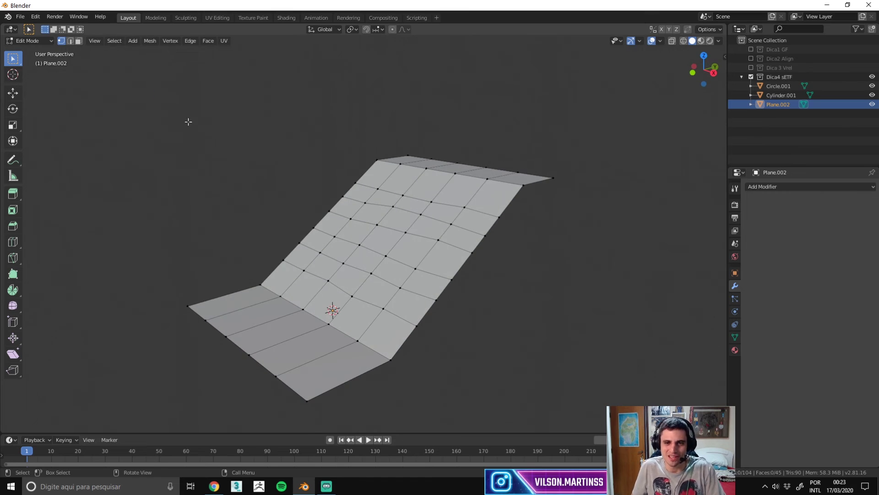
{"action": "key", "text": "Print"}
{"action": "mouse_move", "coordinate": [149, 112]}
{"action": "left_mouse_down"}
{"action": "mouse_move", "coordinate": [617, 435]}
{"action": "mouse_move", "coordinate": [151, 115]}
{"action": "left_mouse_up"}
{"action": "left_click", "coordinate": [604, 335]}
{"action": "left_click_drag", "start_coordinate": [375, 159], "coordinate": [360, 183]}
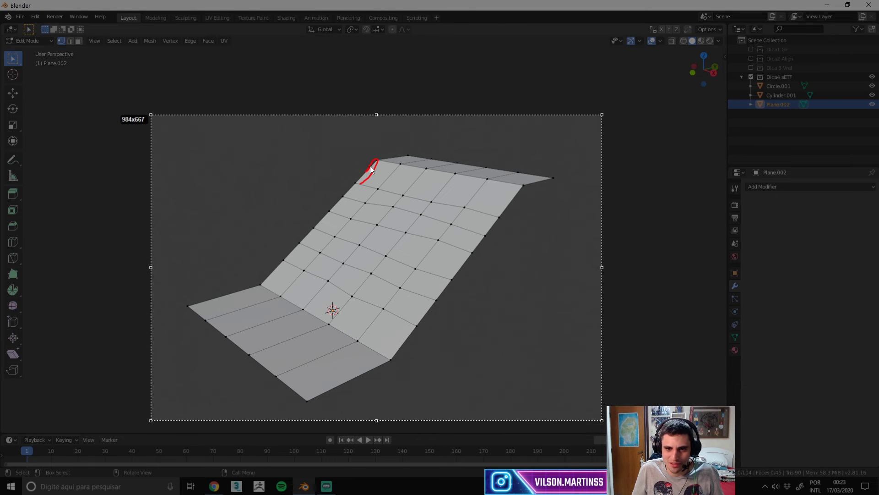
{"action": "left_click_drag", "start_coordinate": [276, 270], "coordinate": [255, 284]}
{"action": "left_click_drag", "start_coordinate": [297, 246], "coordinate": [284, 253]}
{"action": "left_click_drag", "start_coordinate": [309, 231], "coordinate": [308, 234]}
{"action": "left_click_drag", "start_coordinate": [341, 196], "coordinate": [324, 212]}
{"action": "left_click_drag", "start_coordinate": [384, 168], "coordinate": [366, 179]}
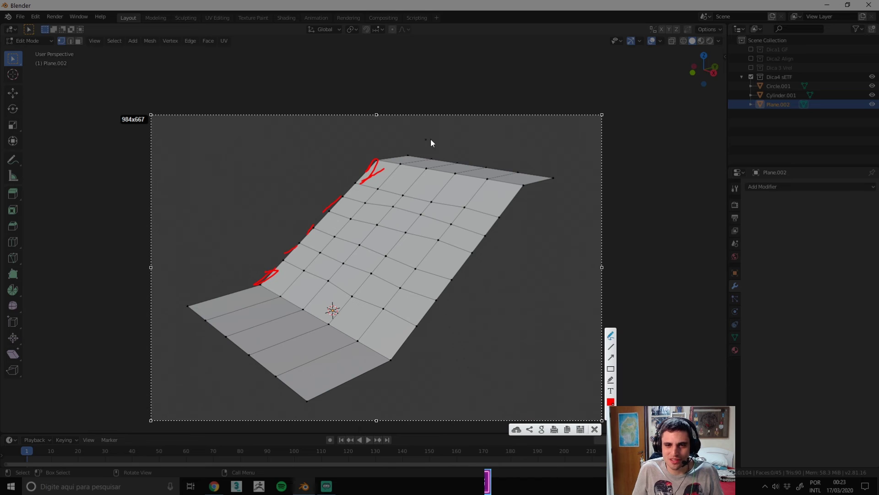
{"action": "key", "text": "Escape"}
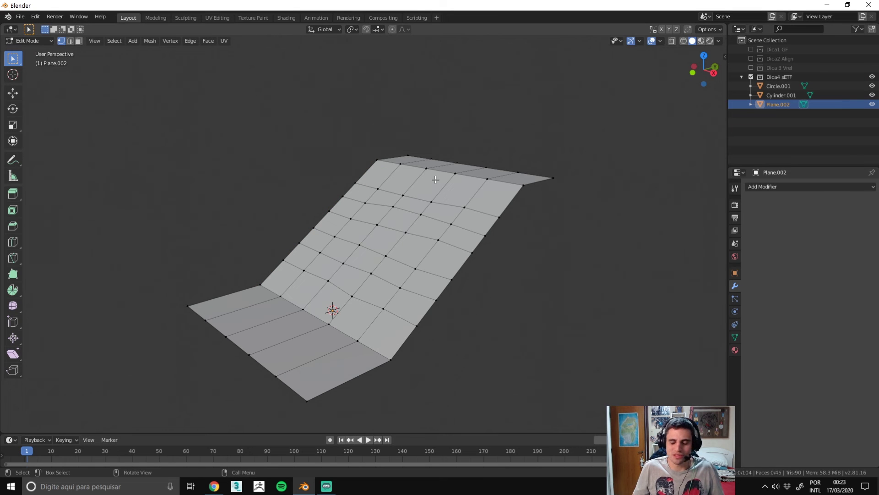
{"action": "middle_click_drag", "start_coordinate": [355, 153], "coordinate": [367, 188]}
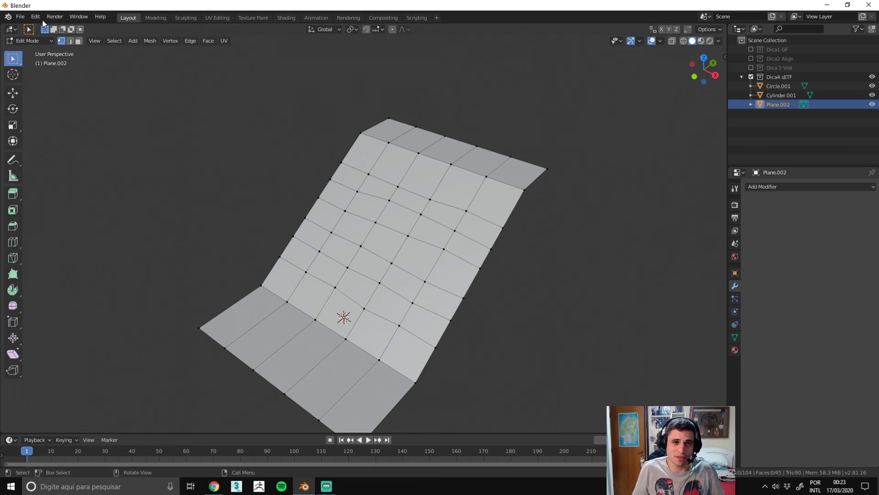
{"action": "left_click", "coordinate": [35, 16]}
{"action": "left_click", "coordinate": [54, 147]}
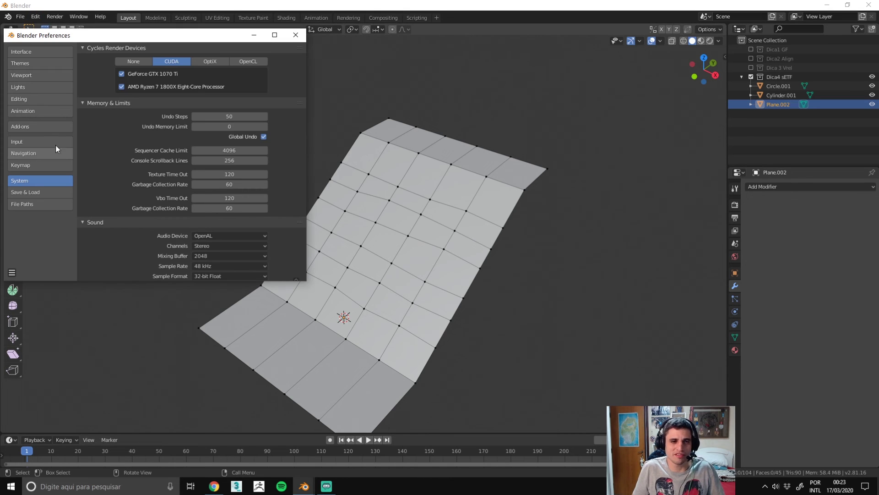
{"action": "left_click", "coordinate": [37, 127]}
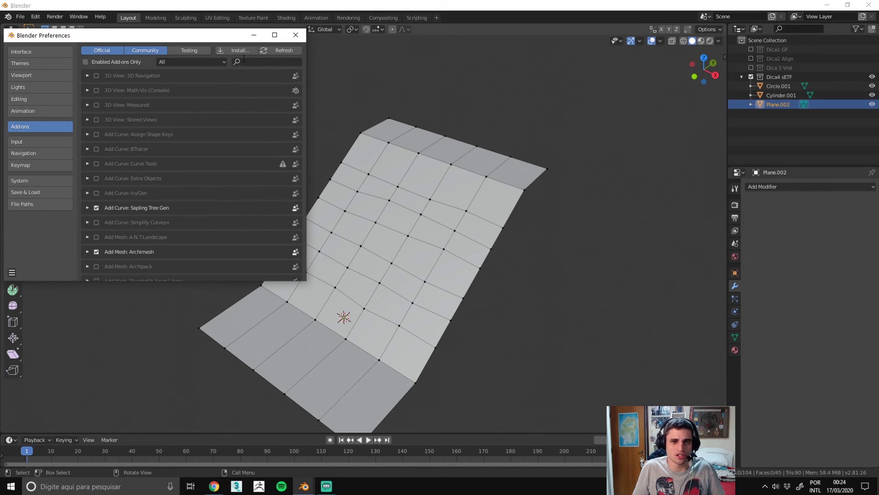
{"action": "left_click", "coordinate": [258, 62]}
{"action": "type", "text": "loop"}
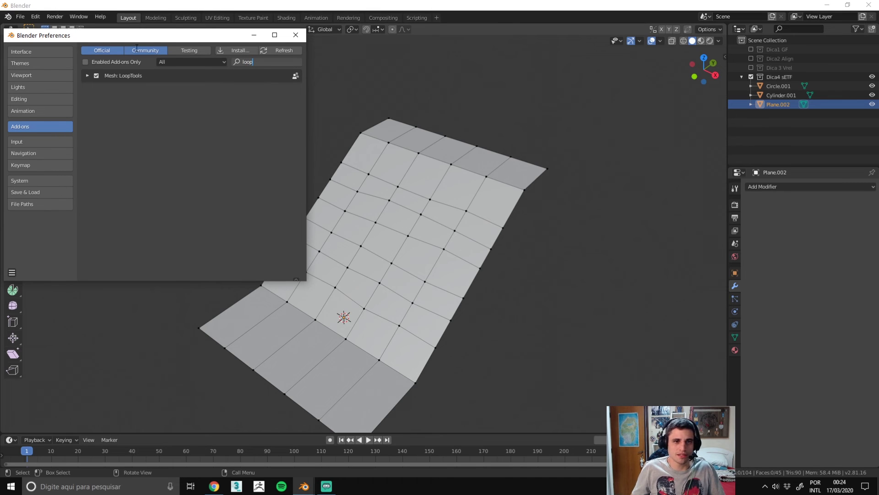
{"action": "left_click", "coordinate": [295, 34]}
{"action": "mouse_move", "coordinate": [346, 175]}
{"action": "middle_mouse_down"}
{"action": "mouse_move", "coordinate": [324, 171]}
{"action": "mouse_move", "coordinate": [362, 168]}
{"action": "middle_mouse_up"}
Step: Select the left edge's vertex path and evenly space it with LoopTools Space
{"action": "left_click", "coordinate": [269, 295], "text": "ctrl"}
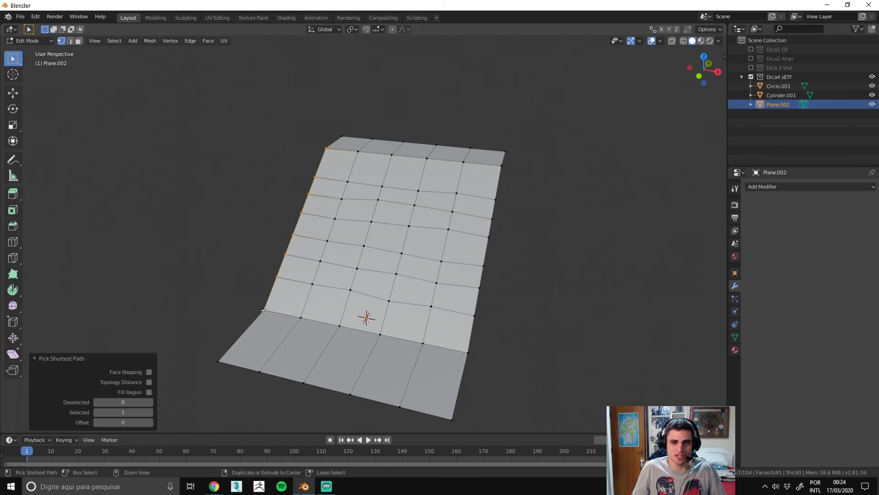
{"action": "middle_click_drag", "start_coordinate": [269, 295], "coordinate": [384, 227]}
{"action": "scroll", "coordinate": [384, 226], "scroll_direction": "up", "scroll_amount": 2}
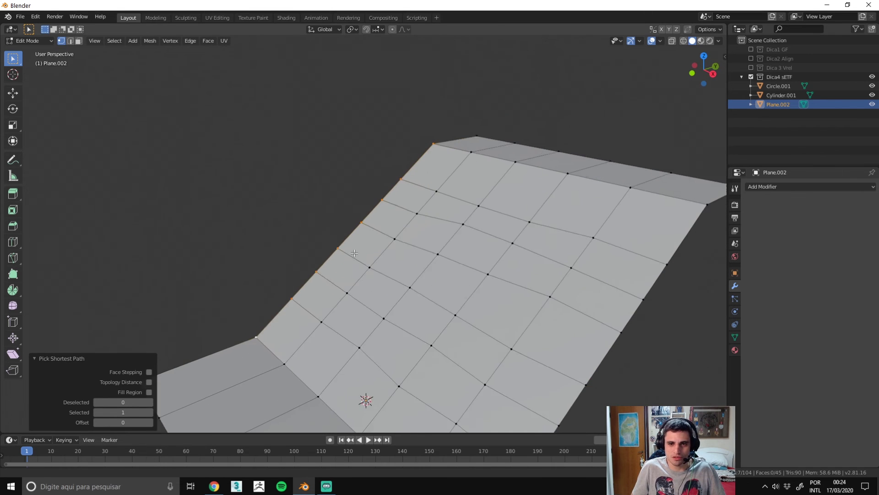
{"action": "scroll", "coordinate": [367, 220], "scroll_direction": "up", "scroll_amount": 1}
{"action": "right_click", "coordinate": [213, 126]}
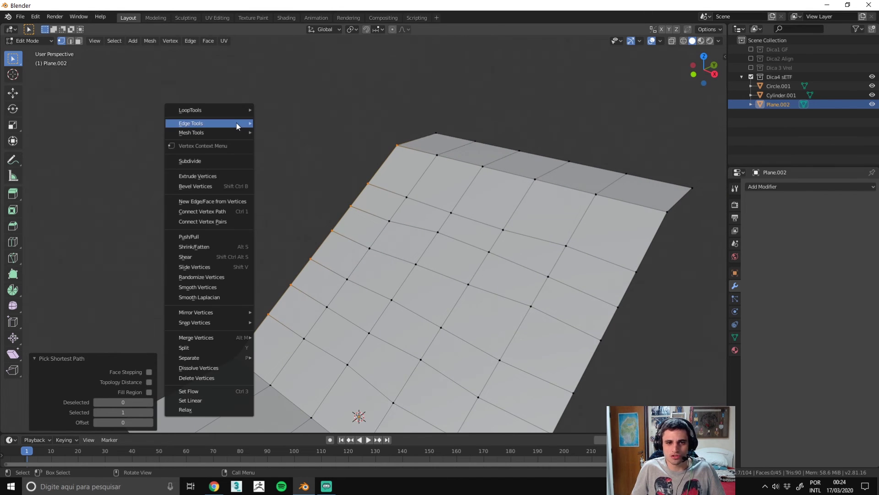
{"action": "mouse_move", "coordinate": [206, 110]}
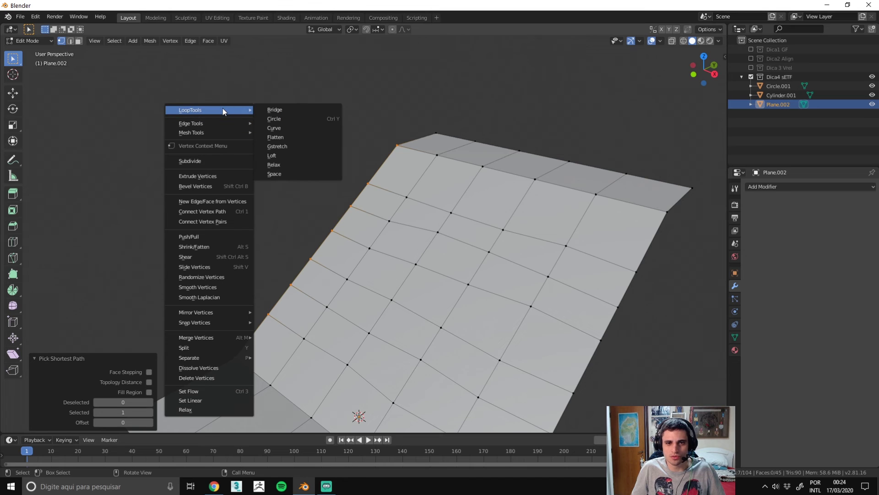
{"action": "left_click", "coordinate": [285, 175]}
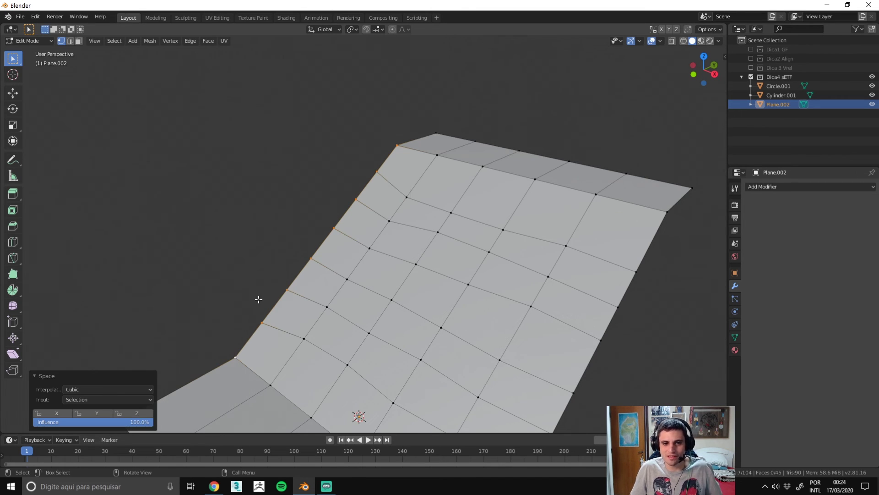
Step: Annotate a screenshot marking the evenly spaced left-edge vertices
{"action": "middle_click_drag", "start_coordinate": [255, 298], "coordinate": [270, 279], "text": "shift"}
{"action": "key", "text": "Print"}
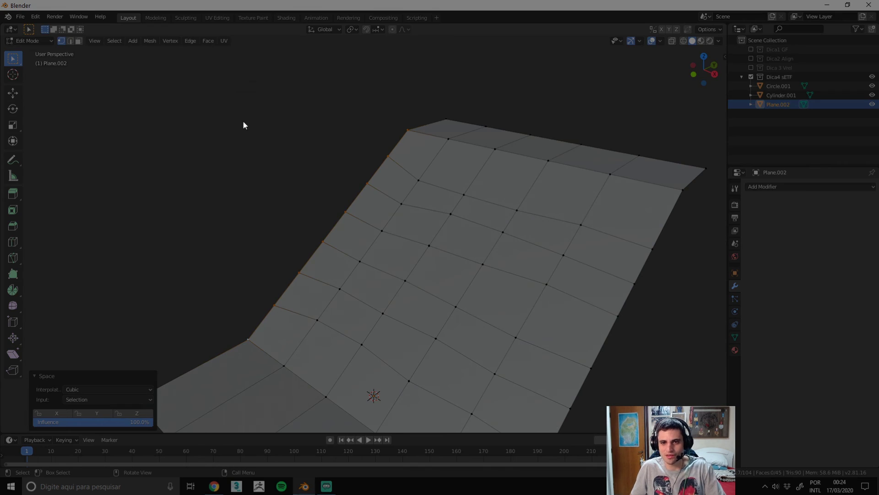
{"action": "mouse_move", "coordinate": [200, 43]}
{"action": "left_mouse_down"}
{"action": "mouse_move", "coordinate": [588, 494]}
{"action": "mouse_move", "coordinate": [623, 494]}
{"action": "left_mouse_up"}
{"action": "mouse_move", "coordinate": [415, 165]}
{"action": "left_mouse_down"}
{"action": "mouse_move", "coordinate": [321, 282]}
{"action": "mouse_move", "coordinate": [451, 190]}
{"action": "mouse_move", "coordinate": [447, 167]}
{"action": "left_mouse_up"}
{"action": "left_click_drag", "start_coordinate": [405, 105], "coordinate": [388, 116]}
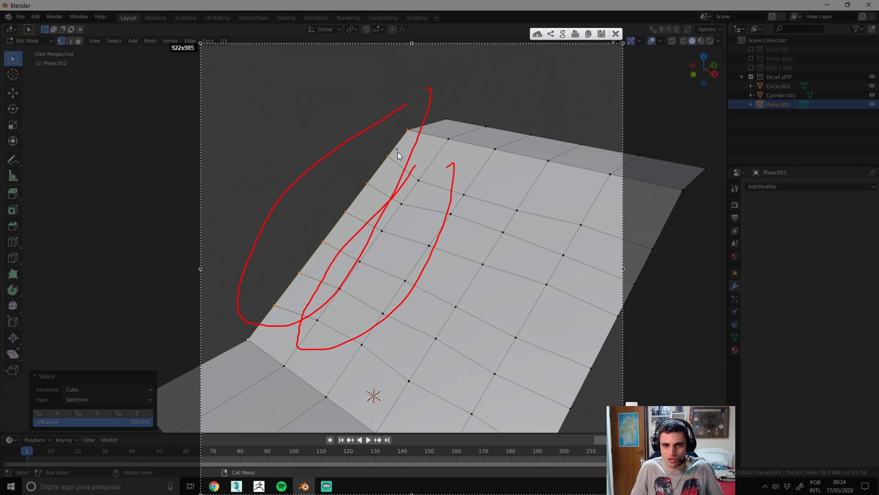
{"action": "key", "text": "ctrl+z"}
{"action": "key", "text": "ctrl+z"}
{"action": "key", "text": "ctrl+z"}
{"action": "left_click_drag", "start_coordinate": [407, 129], "coordinate": [376, 124]}
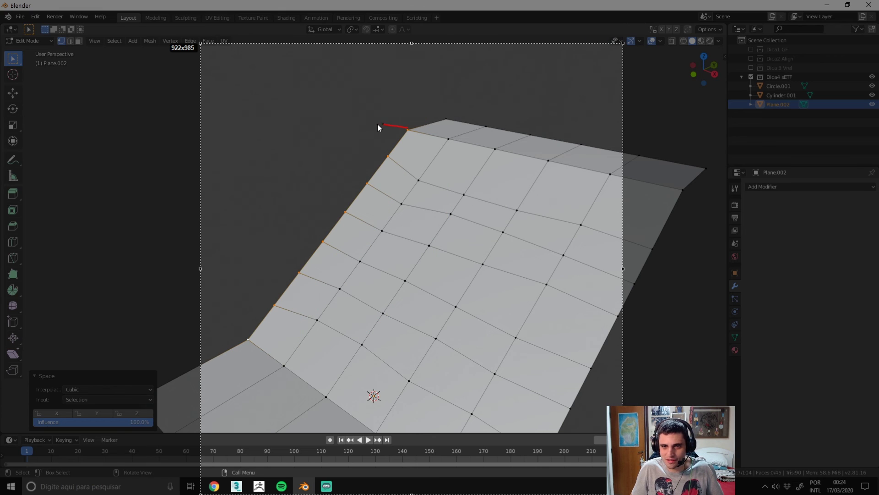
{"action": "left_click_drag", "start_coordinate": [388, 156], "coordinate": [369, 147]}
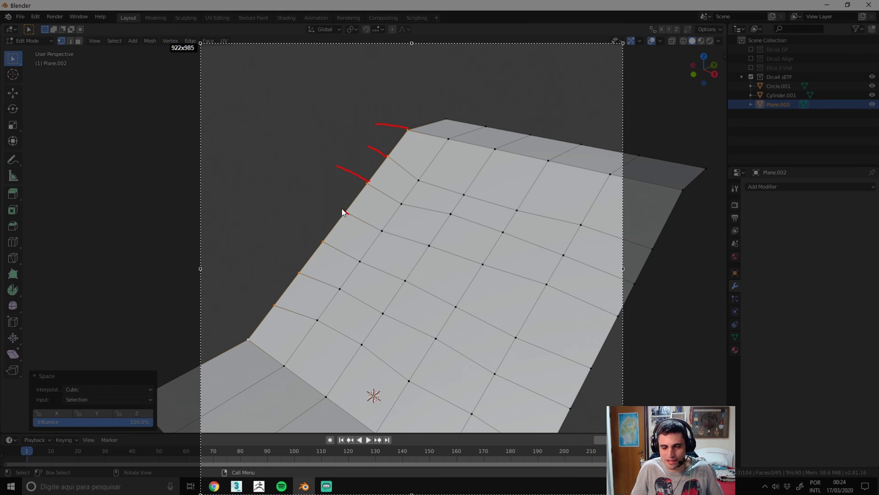
{"action": "left_click_drag", "start_coordinate": [348, 213], "coordinate": [307, 188]}
{"action": "left_click_drag", "start_coordinate": [274, 312], "coordinate": [240, 282]}
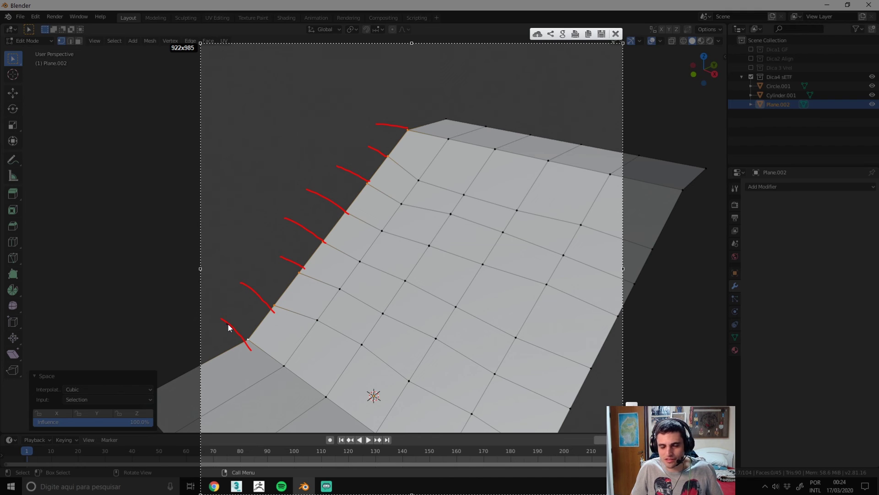
Step: Select interior vertex columns one by one and apply LoopTools Space to each
{"action": "left_click", "coordinate": [448, 138]}
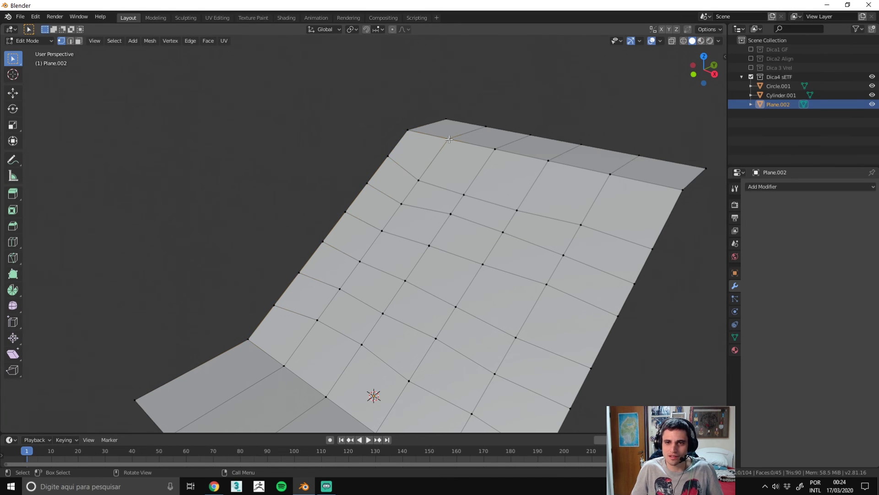
{"action": "left_click", "coordinate": [284, 365], "text": "ctrl"}
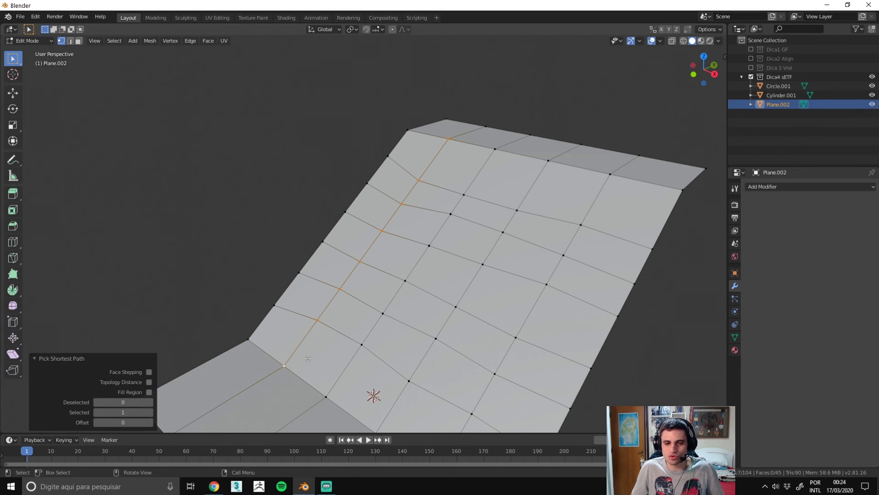
{"action": "middle_click_drag", "start_coordinate": [344, 248], "coordinate": [344, 236], "text": "shift"}
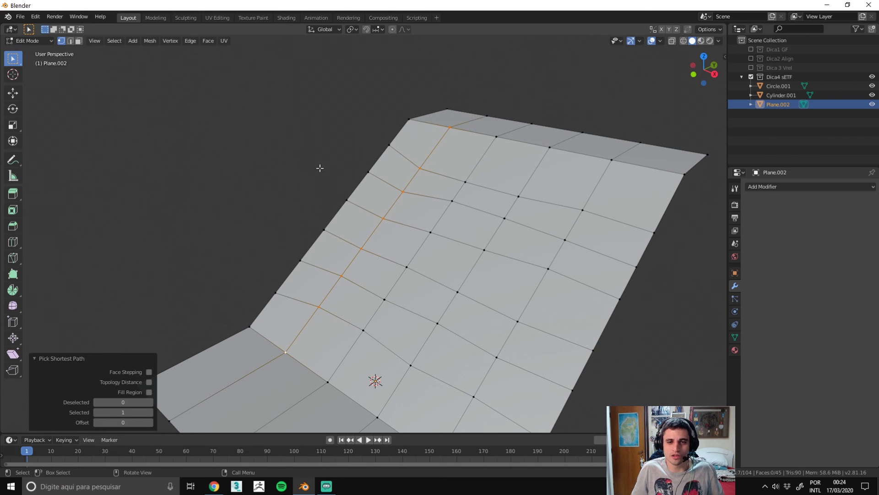
{"action": "right_click", "coordinate": [321, 168]}
{"action": "mouse_move", "coordinate": [292, 166]}
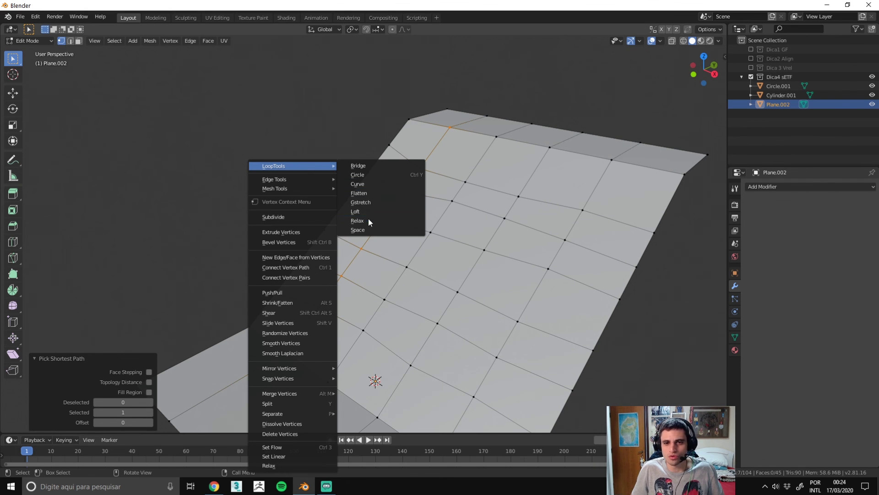
{"action": "left_click", "coordinate": [370, 229]}
{"action": "left_click", "coordinate": [501, 139]}
{"action": "left_click", "coordinate": [343, 393], "text": "ctrl"}
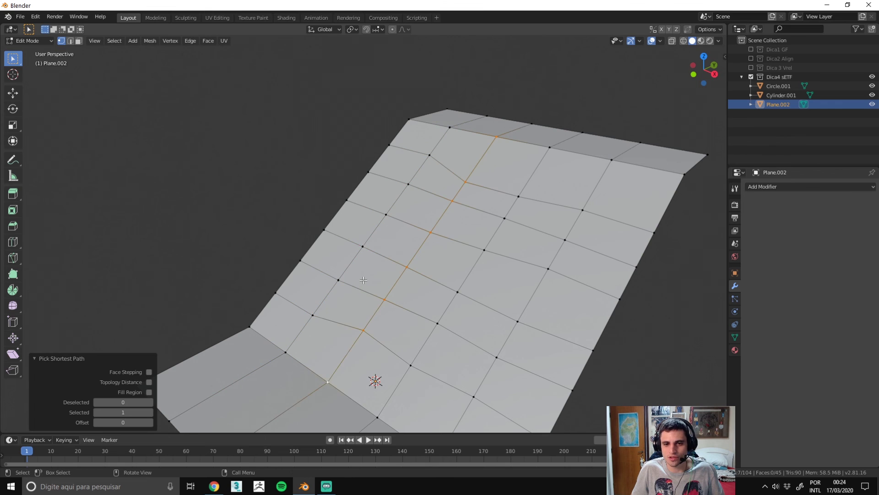
{"action": "right_click", "coordinate": [342, 168]}
{"action": "left_click", "coordinate": [402, 230]}
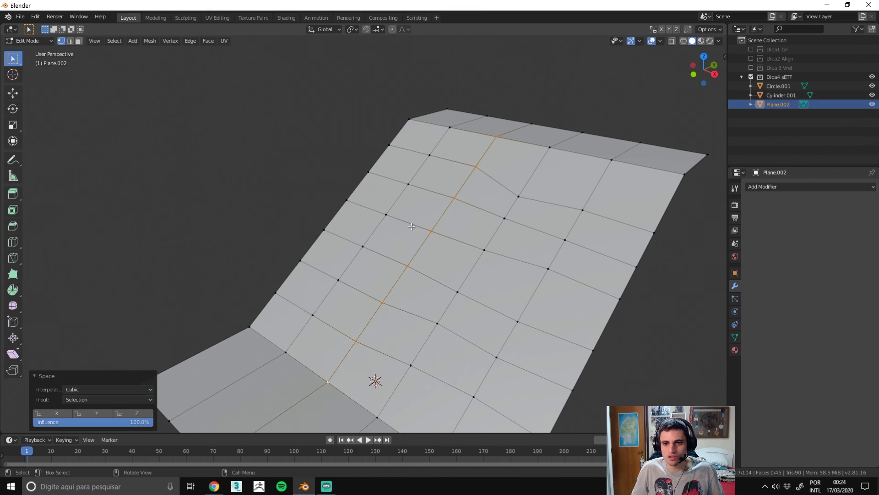
{"action": "middle_click_drag", "start_coordinate": [398, 321], "coordinate": [371, 344]}
{"action": "left_click", "coordinate": [371, 344], "text": "ctrl"}
{"action": "right_click", "coordinate": [383, 210]}
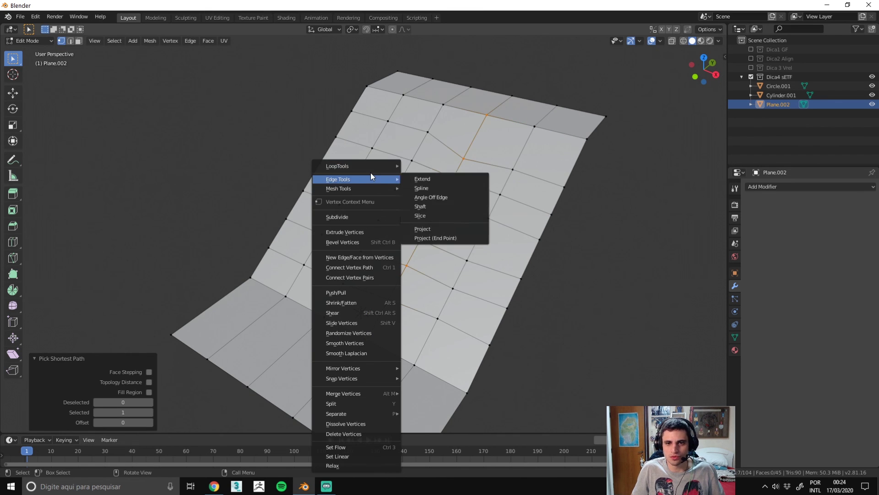
{"action": "left_click", "coordinate": [441, 230]}
{"action": "middle_click_drag", "start_coordinate": [441, 230], "coordinate": [407, 207]}
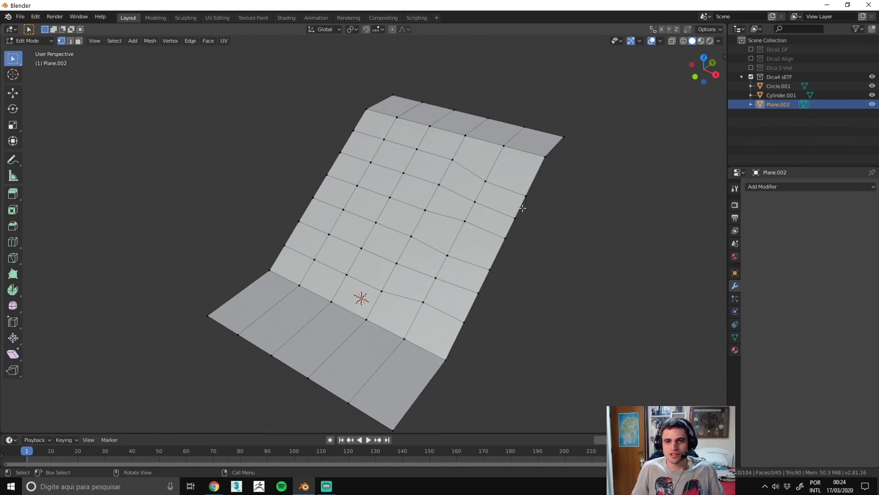
{"action": "middle_click_drag", "start_coordinate": [536, 192], "coordinate": [440, 195]}
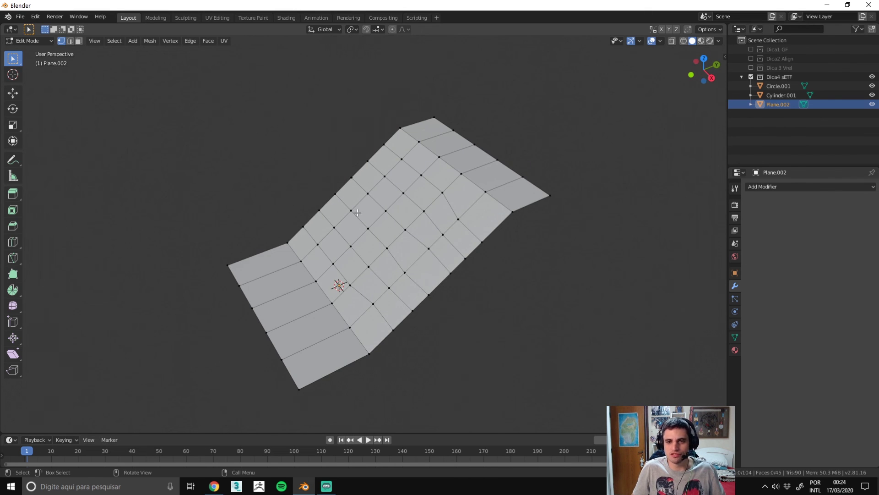
{"action": "middle_click_drag", "start_coordinate": [358, 213], "coordinate": [402, 176]}
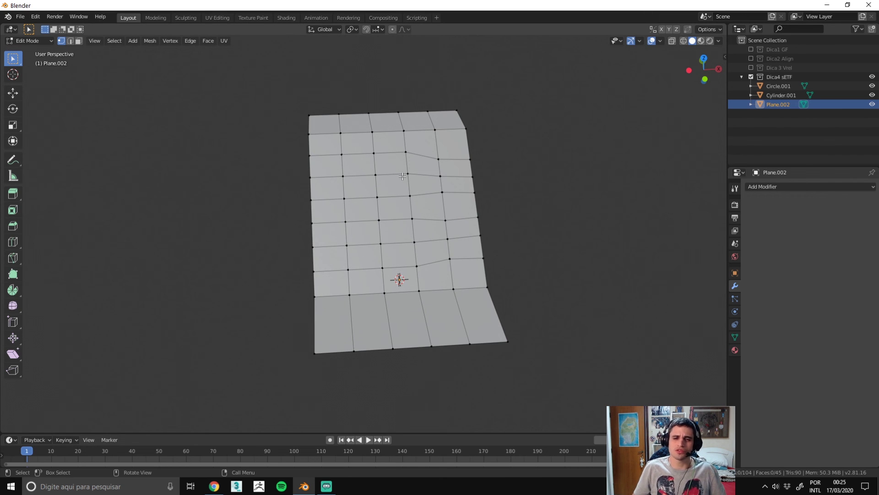
{"action": "mouse_move", "coordinate": [441, 166]}
{"action": "middle_mouse_down"}
{"action": "mouse_move", "coordinate": [510, 165]}
{"action": "mouse_move", "coordinate": [521, 225]}
{"action": "middle_mouse_up"}
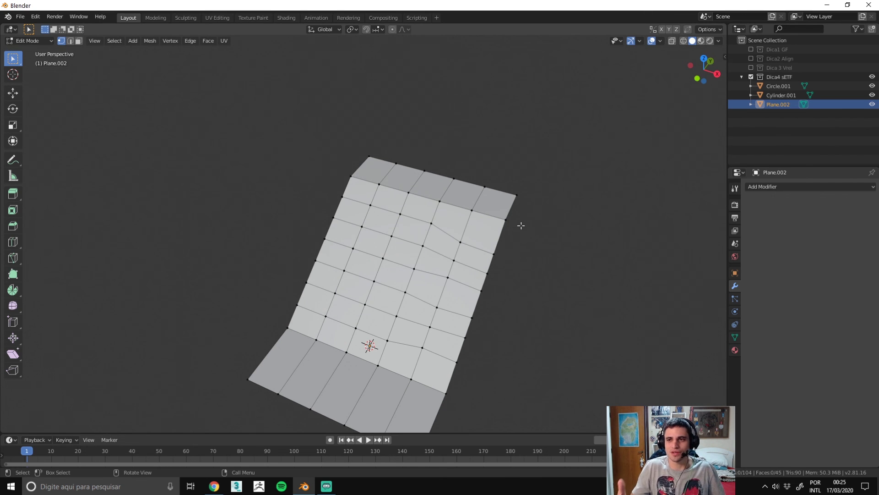